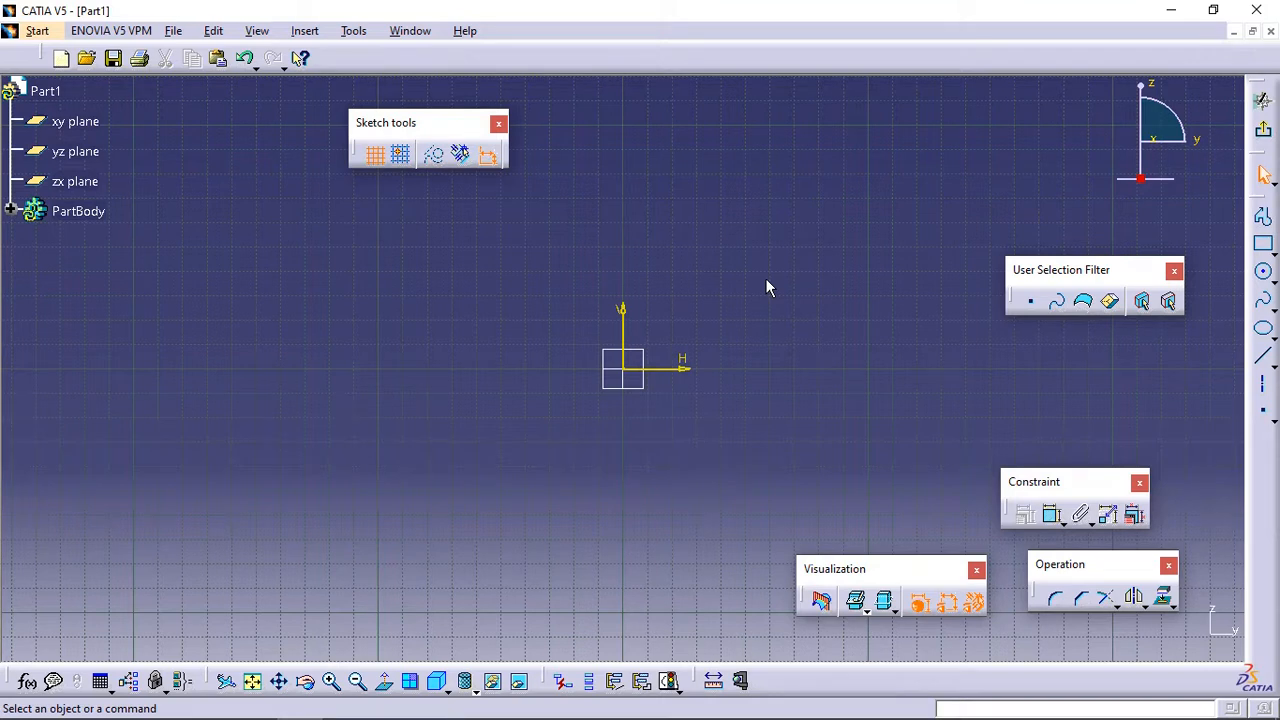
Step: Review the grid's primary spacing and graduations in the Sketcher options
{"action": "left_click", "coordinate": [1263, 216]}
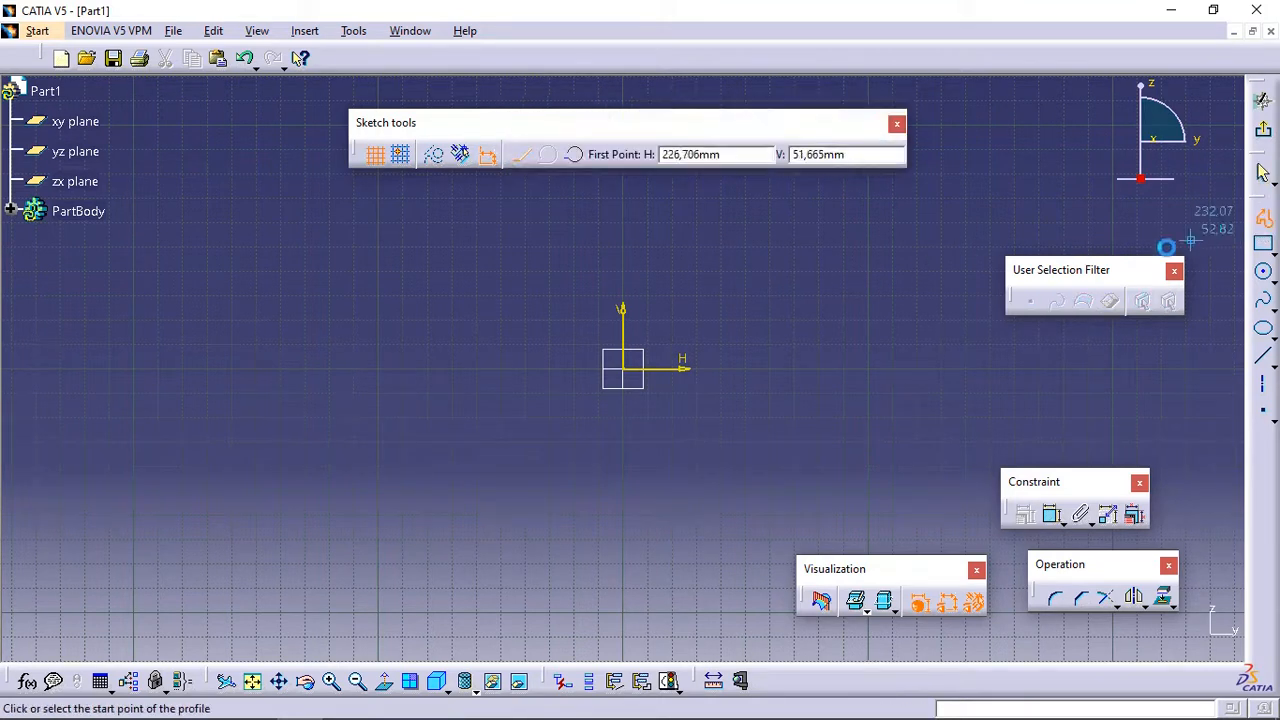
{"action": "mouse_move", "coordinate": [684, 292]}
{"action": "middle_mouse_down"}
{"action": "mouse_move", "coordinate": [682, 272]}
{"action": "mouse_move", "coordinate": [680, 409]}
{"action": "middle_mouse_up"}
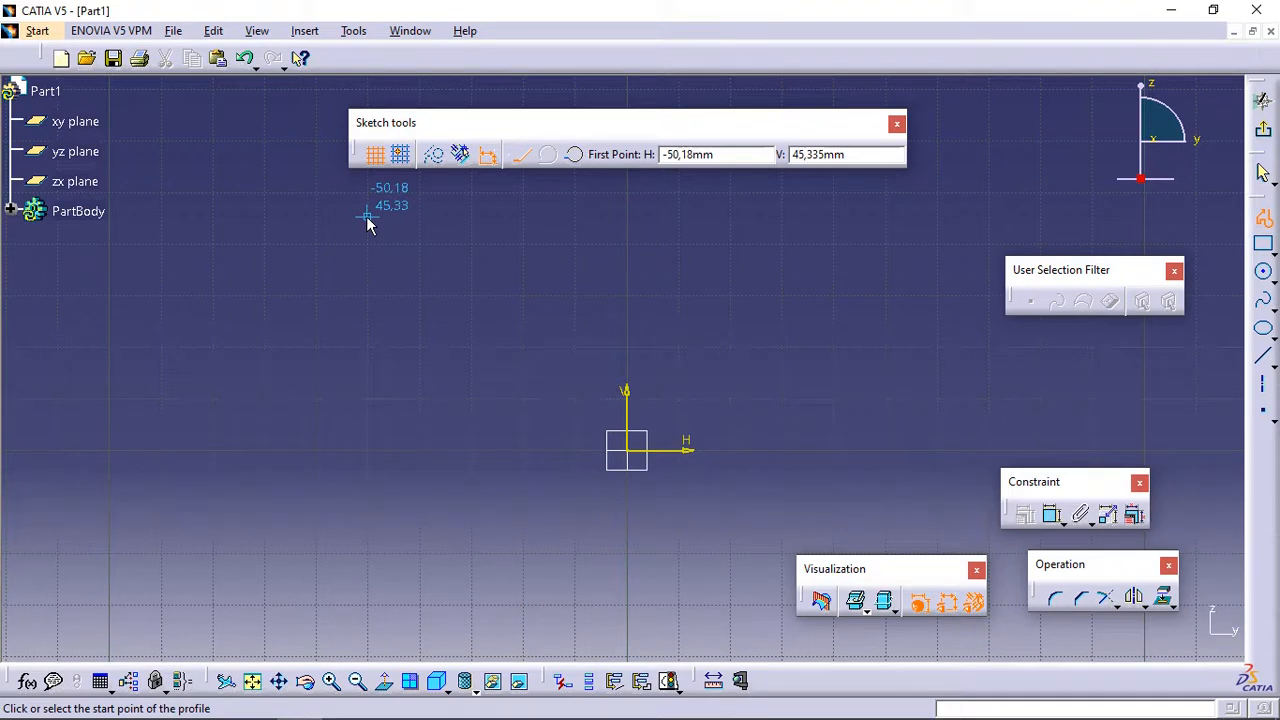
{"action": "left_click", "coordinate": [355, 32]}
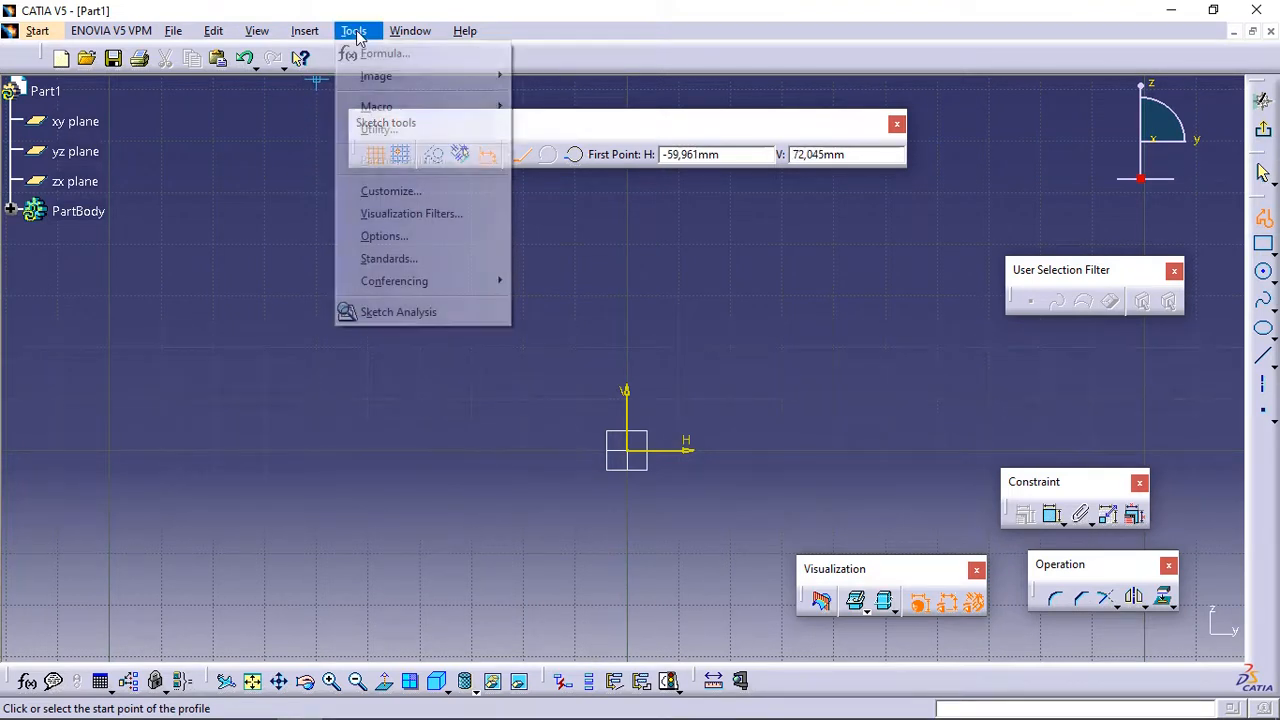
{"action": "left_click", "coordinate": [391, 237]}
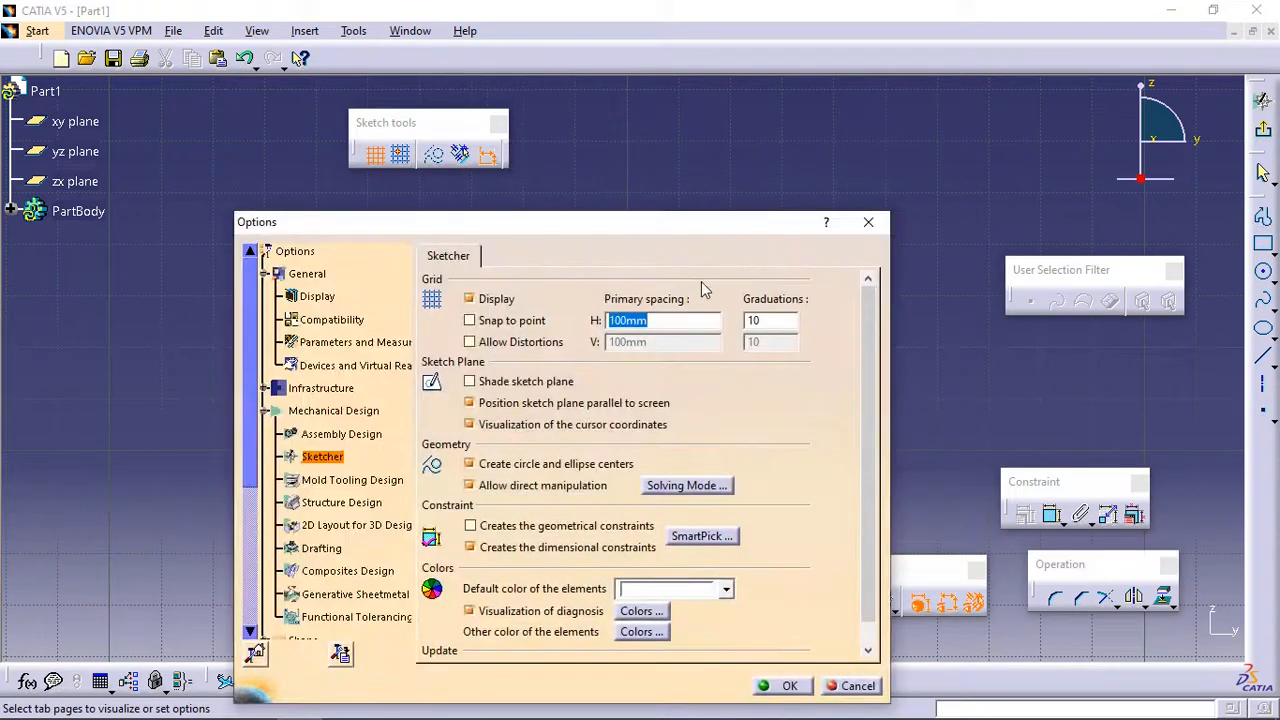
{"action": "left_click", "coordinate": [322, 458]}
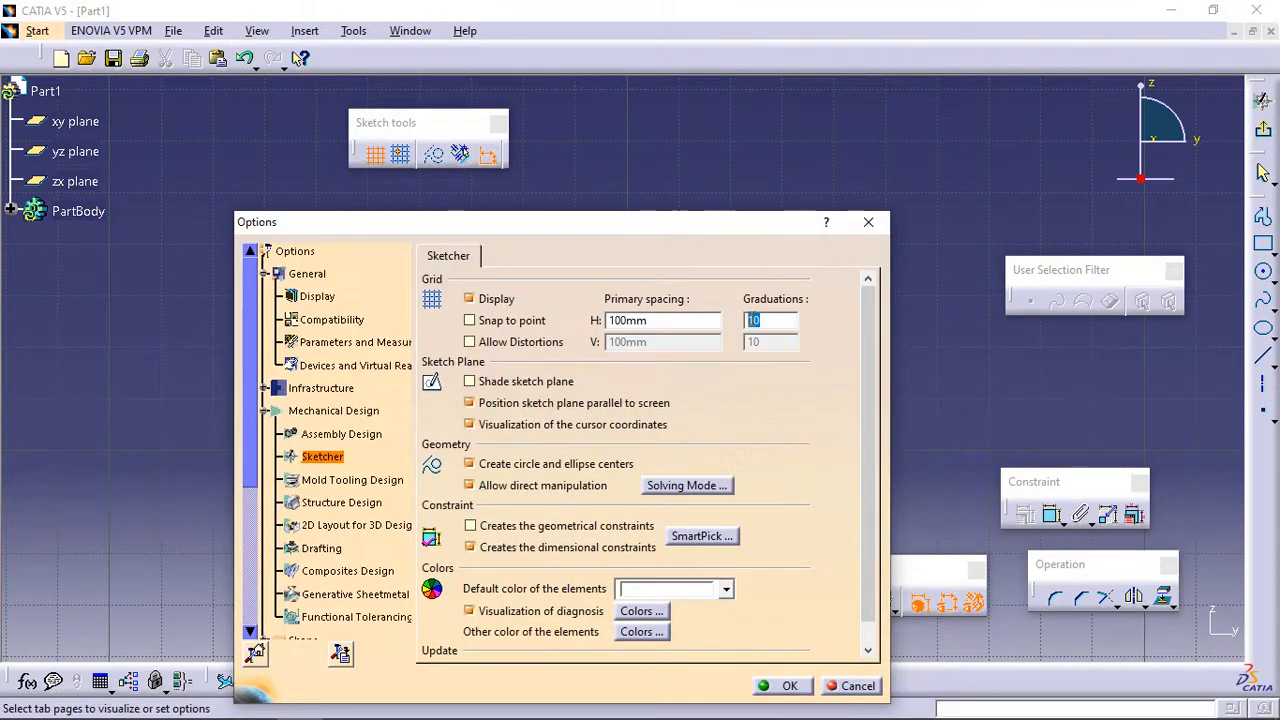
{"action": "left_click_drag", "start_coordinate": [673, 320], "coordinate": [608, 324]}
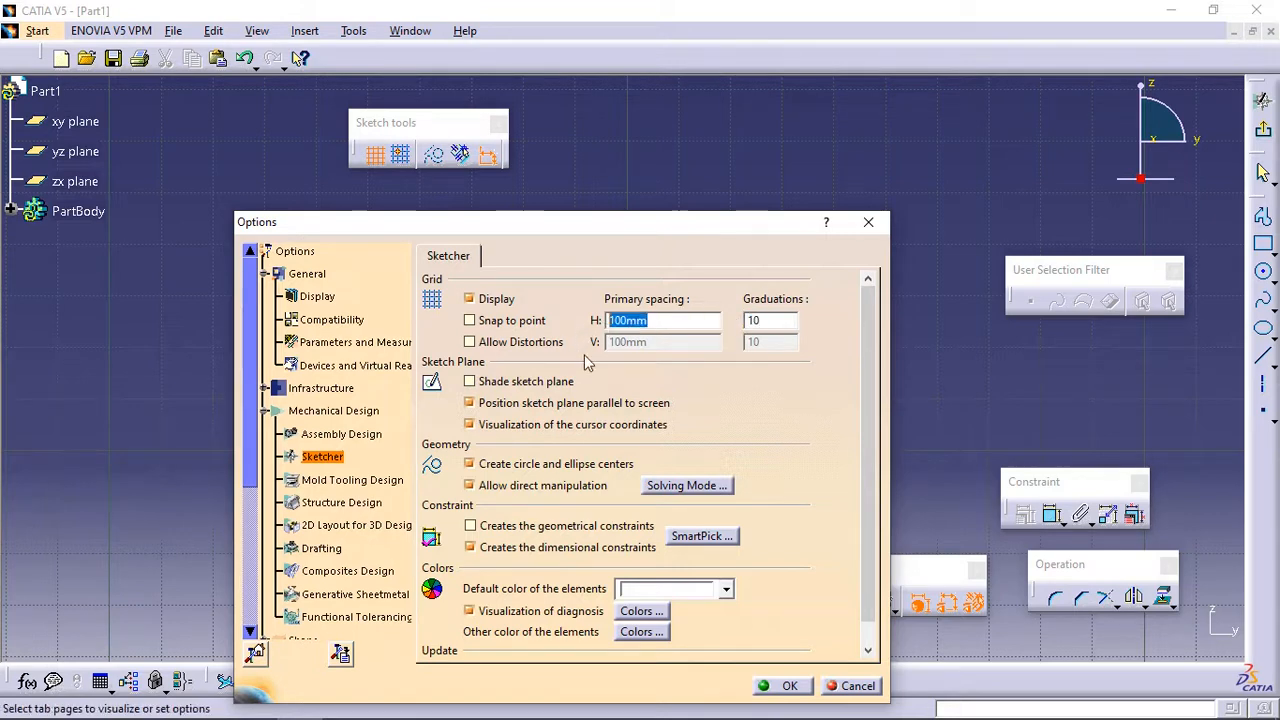
{"action": "left_click", "coordinate": [778, 686]}
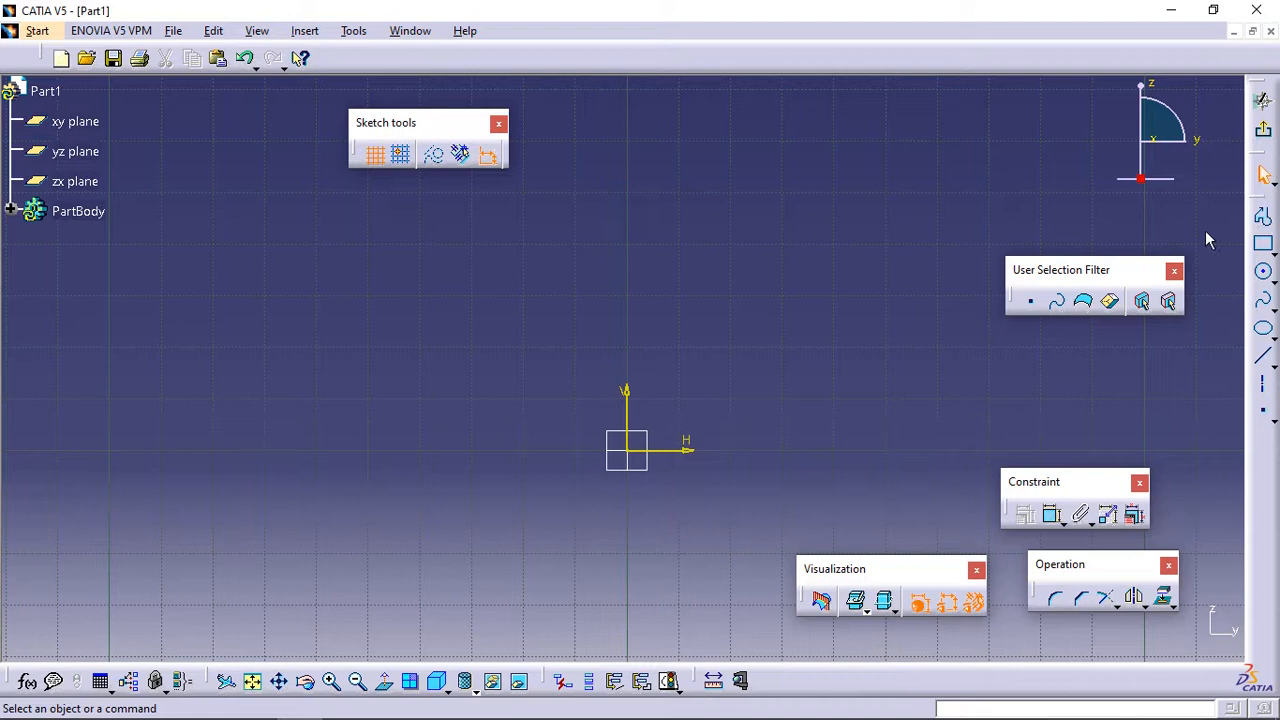
Step: Sketch a closed ten-line stepped profile from the vertical axis, with a tall upright whose inner edge is about 32 mm and a foot on the horizontal axis
{"action": "left_click", "coordinate": [1263, 216]}
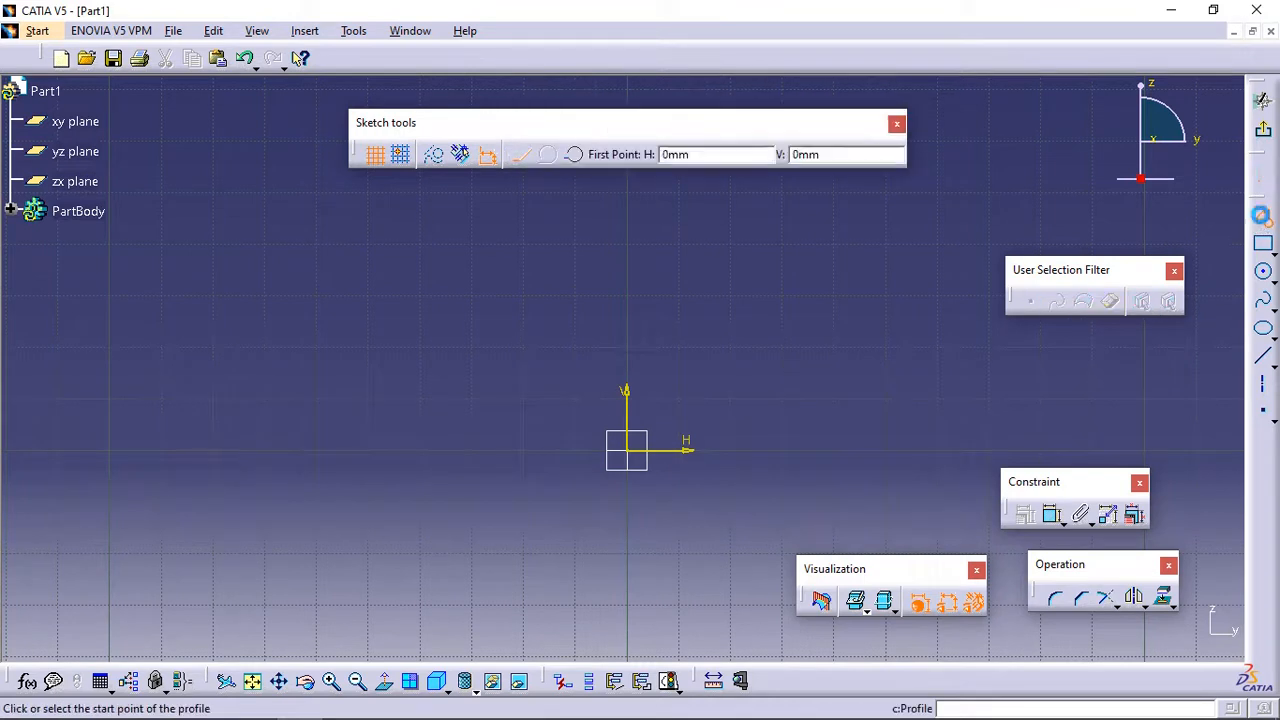
{"action": "left_click", "coordinate": [627, 389]}
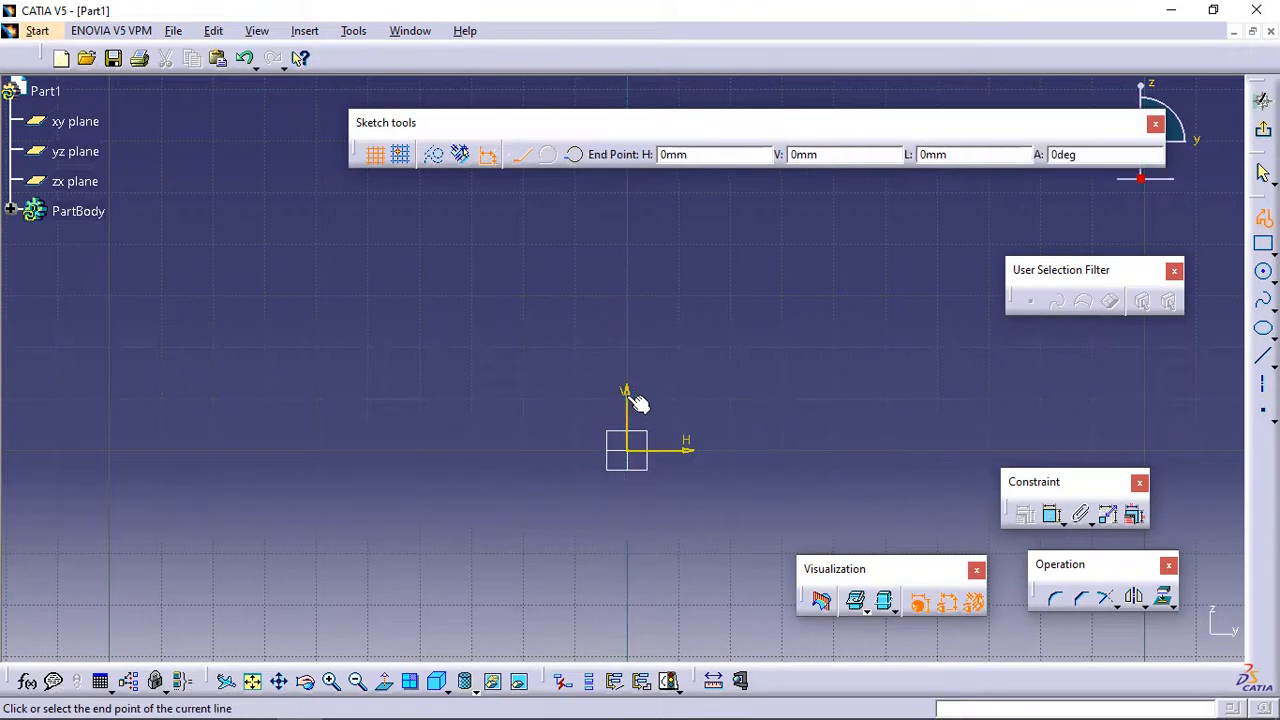
{"action": "left_click", "coordinate": [569, 396]}
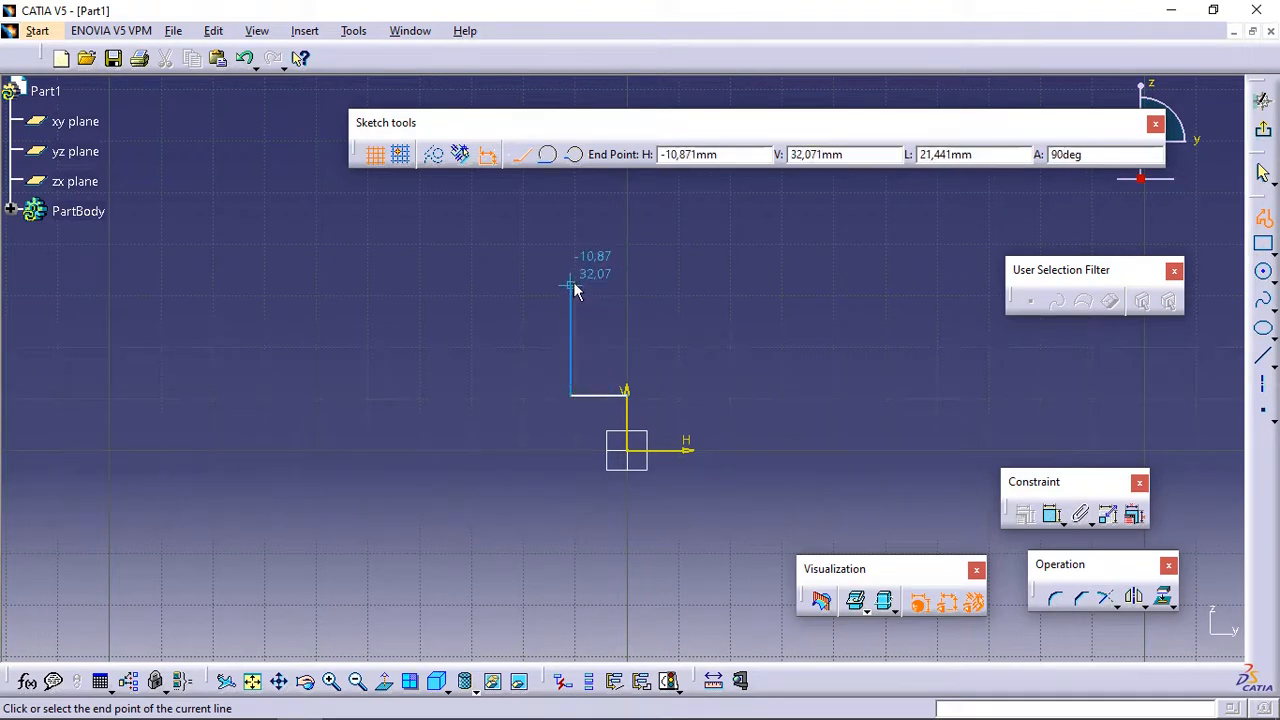
{"action": "left_click", "coordinate": [570, 229]}
{"action": "left_click", "coordinate": [518, 230]}
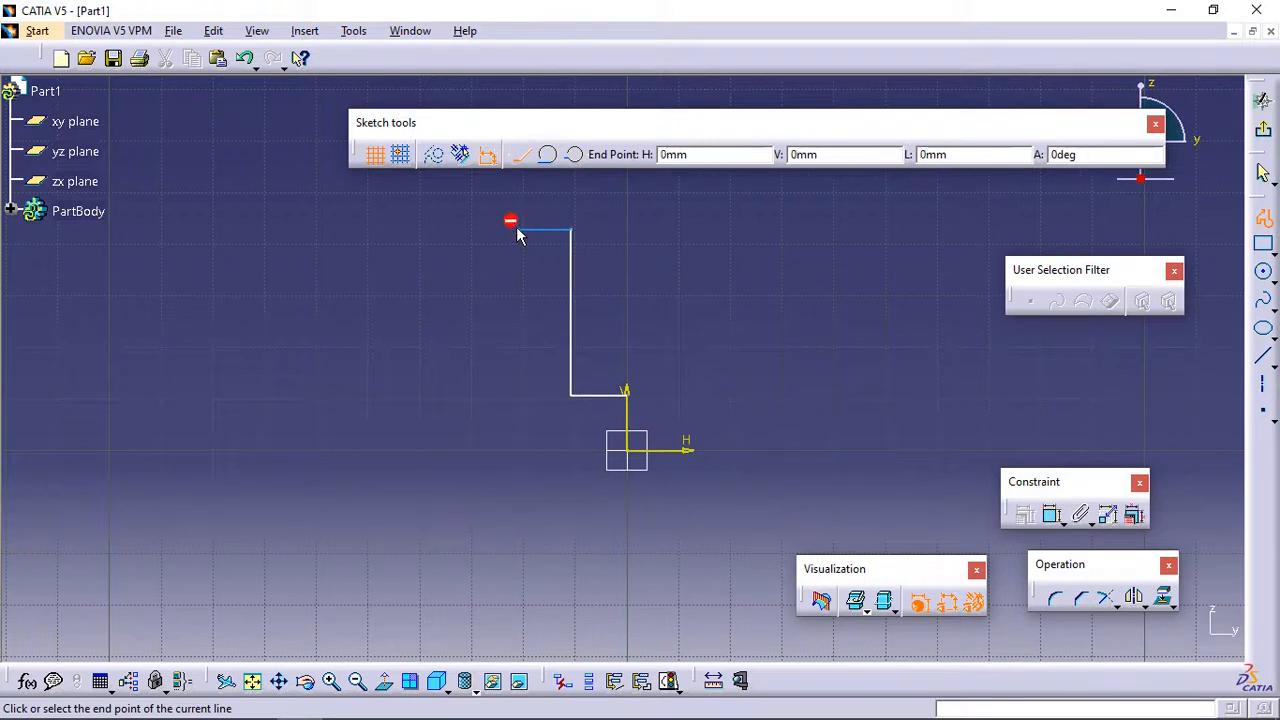
{"action": "left_click", "coordinate": [518, 408]}
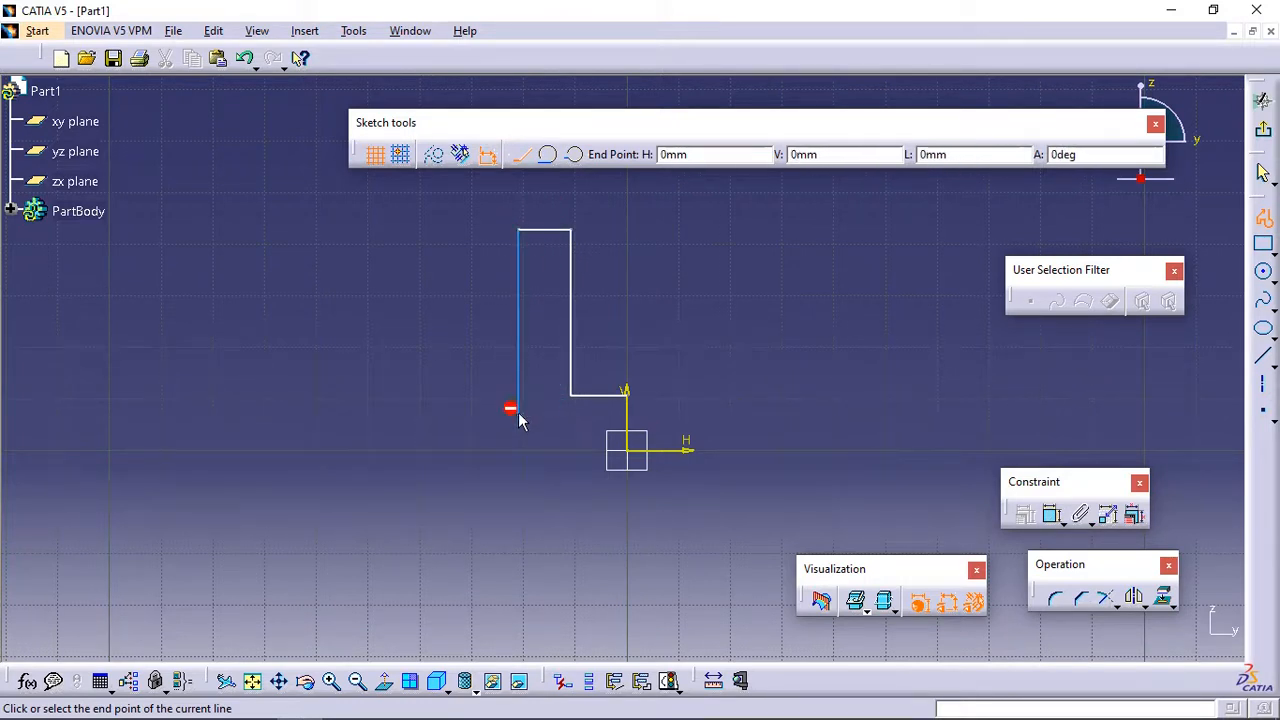
{"action": "left_click", "coordinate": [452, 414]}
{"action": "left_click", "coordinate": [451, 452]}
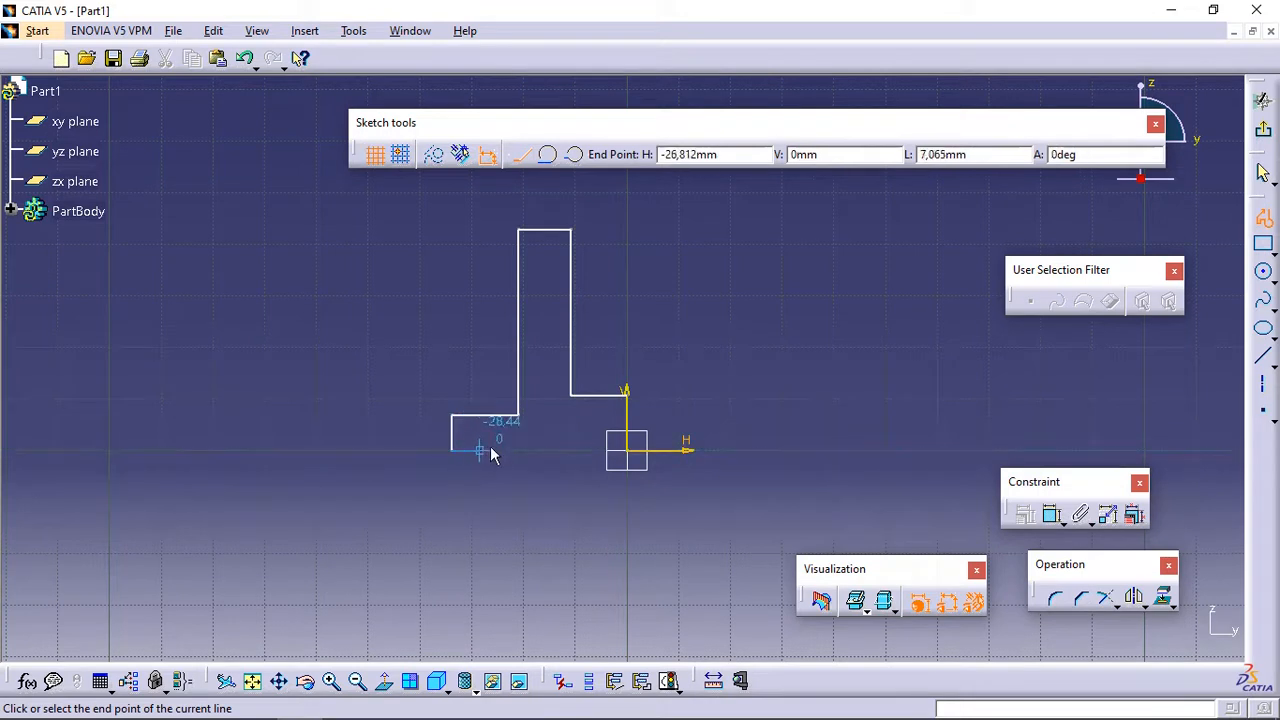
{"action": "left_click", "coordinate": [560, 451]}
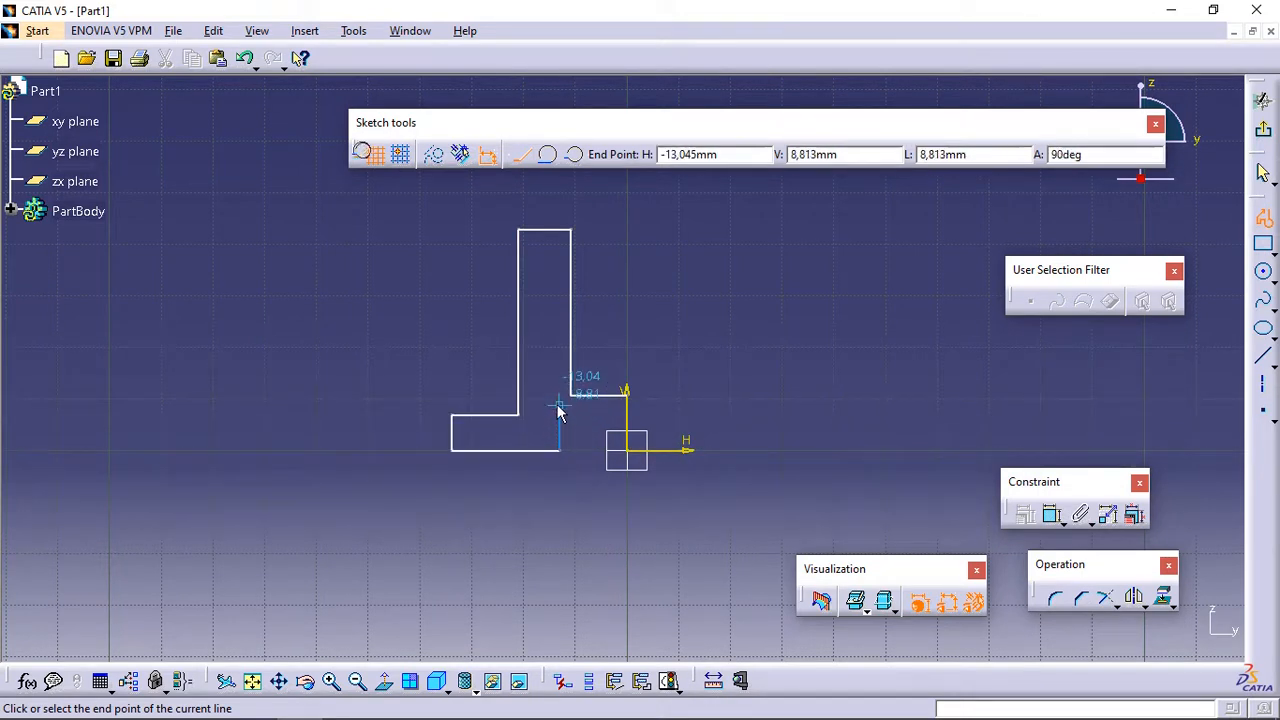
{"action": "left_click", "coordinate": [559, 406]}
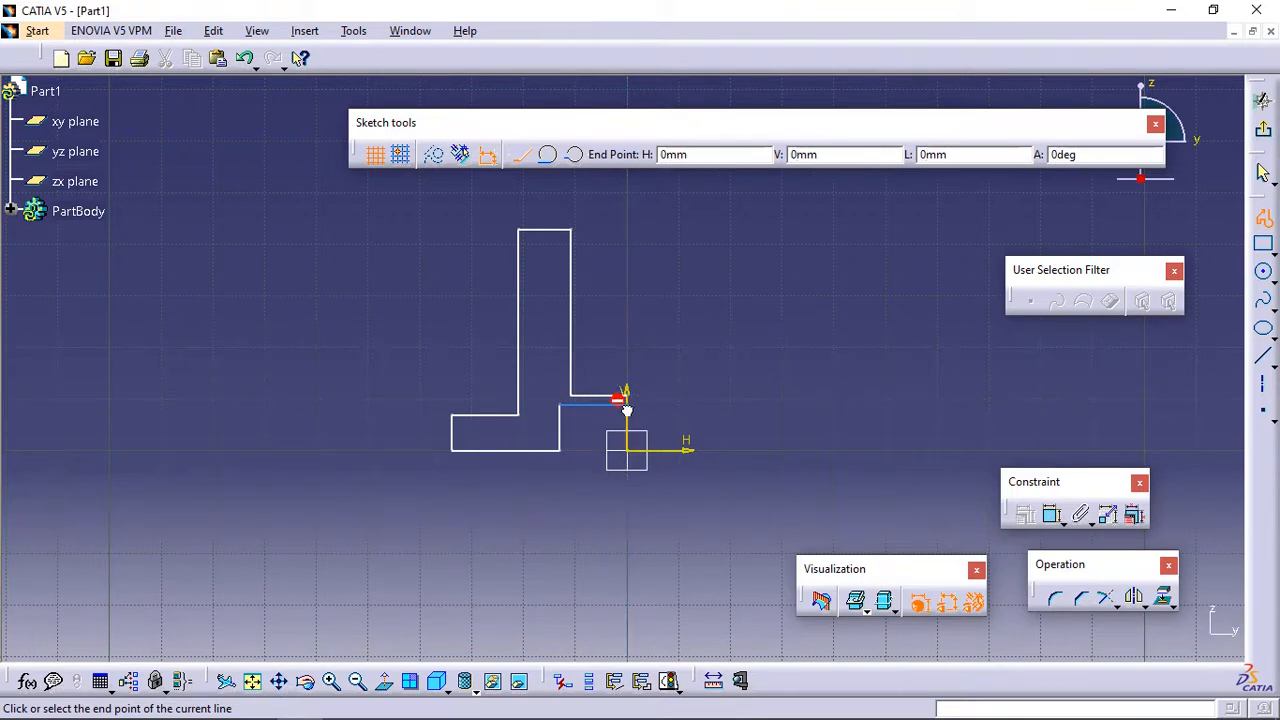
{"action": "left_click", "coordinate": [626, 405]}
{"action": "left_click", "coordinate": [626, 391]}
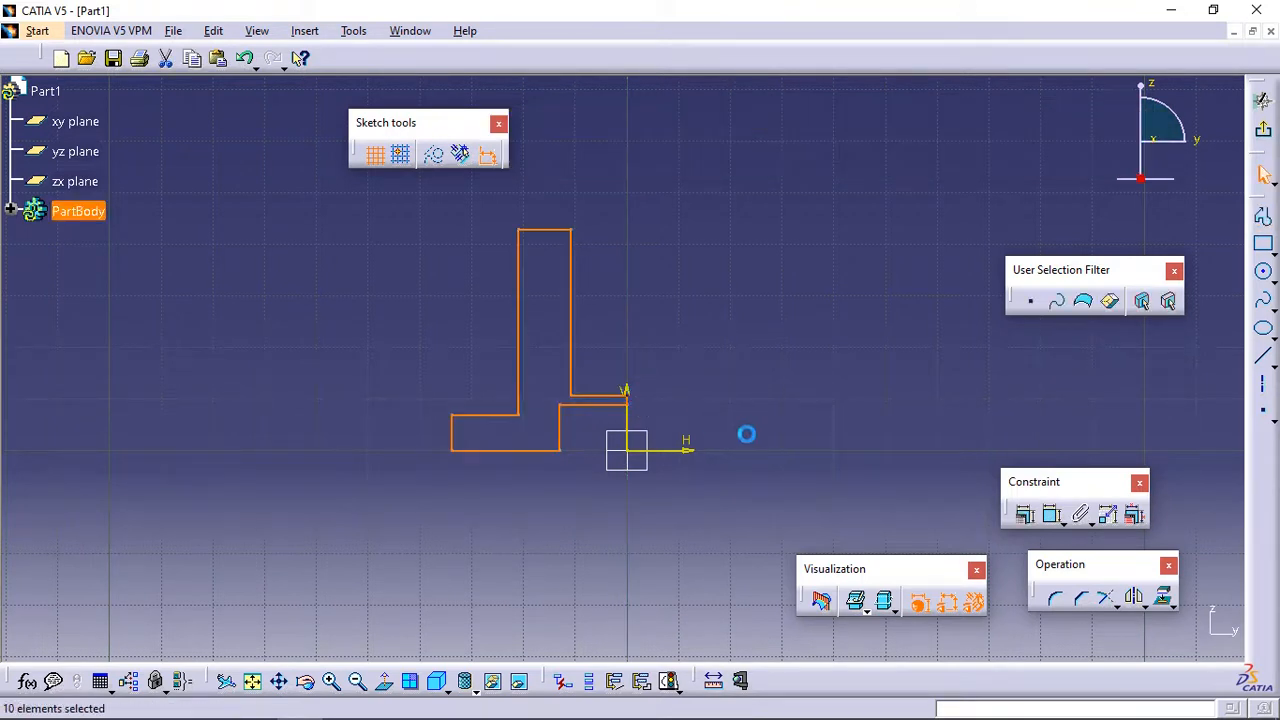
Step: Apply a vertical constraint to the tall upright's inner edge, on the side facing the vertical axis
{"action": "mouse_move", "coordinate": [746, 434]}
{"action": "middle_mouse_down", "text": "ctrl"}
{"action": "mouse_move", "coordinate": [786, 423]}
{"action": "mouse_move", "coordinate": [791, 320]}
{"action": "mouse_move", "coordinate": [852, 375]}
{"action": "mouse_move", "coordinate": [880, 373]}
{"action": "middle_mouse_up", "text": "ctrl"}
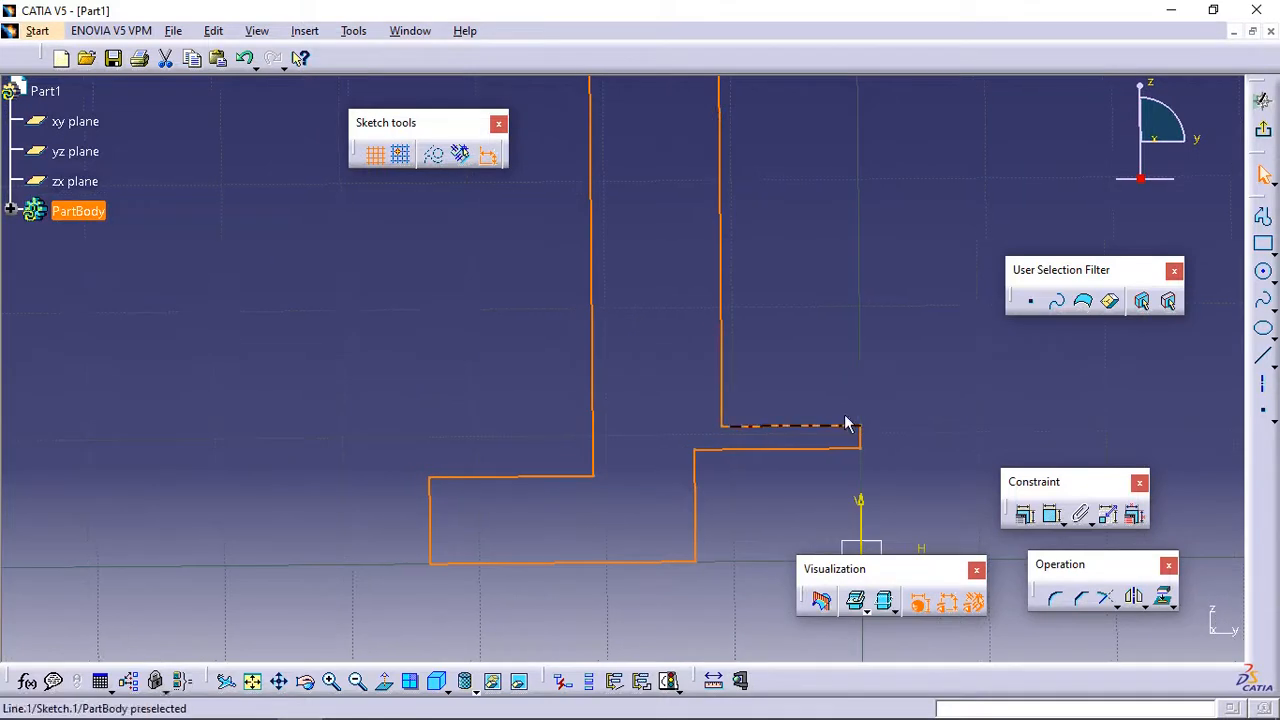
{"action": "left_click", "coordinate": [477, 584]}
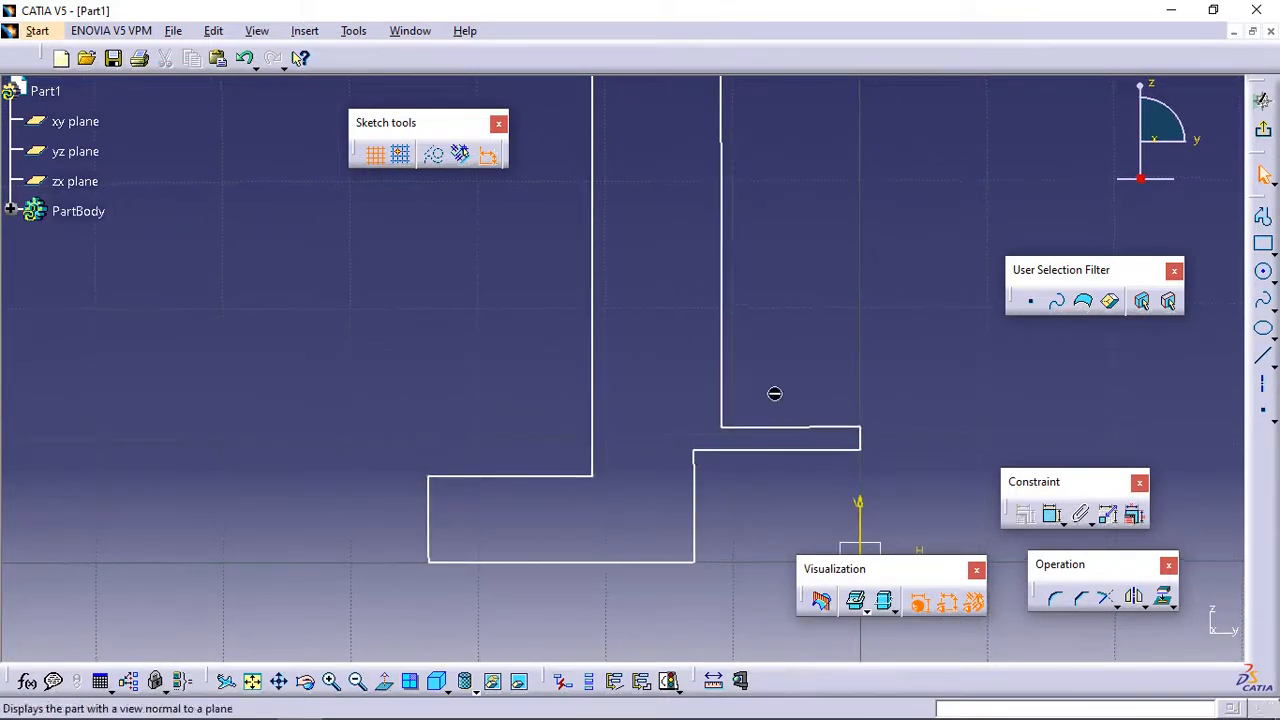
{"action": "mouse_move", "coordinate": [801, 371]}
{"action": "middle_mouse_down", "text": "ctrl"}
{"action": "mouse_move", "coordinate": [806, 434]}
{"action": "mouse_move", "coordinate": [764, 375]}
{"action": "middle_mouse_up", "text": "ctrl"}
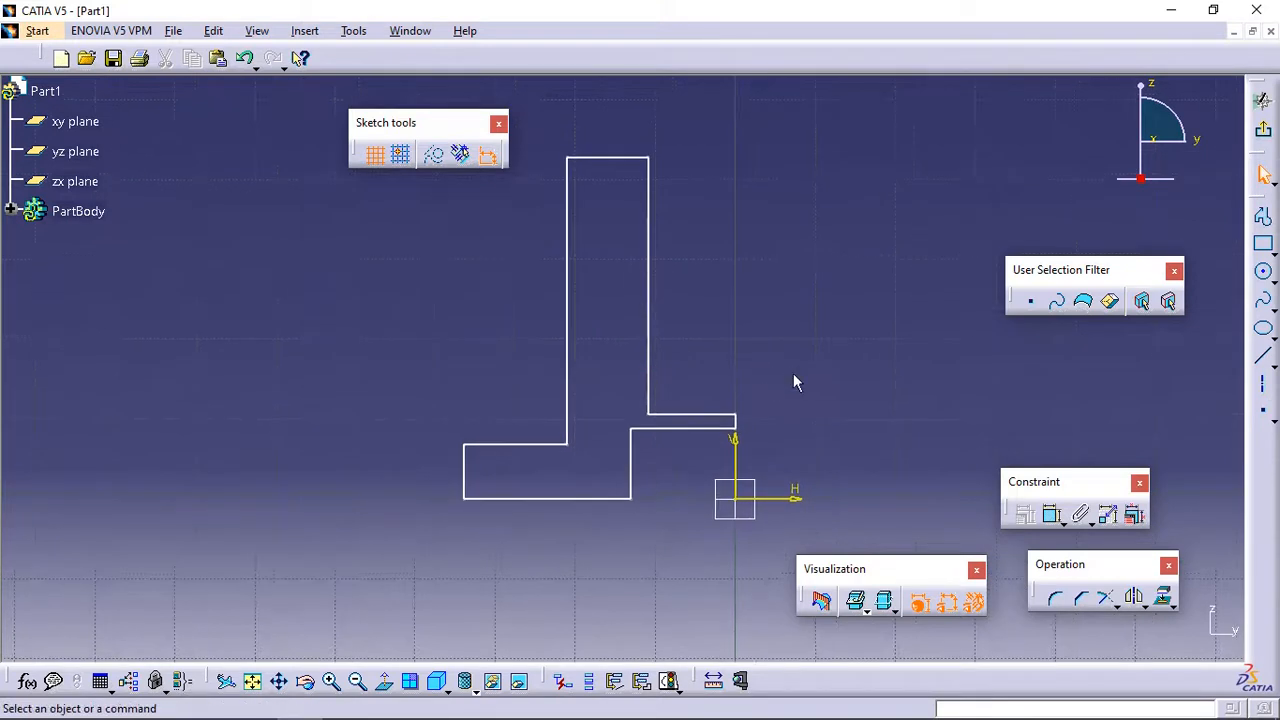
{"action": "left_click", "coordinate": [1055, 521]}
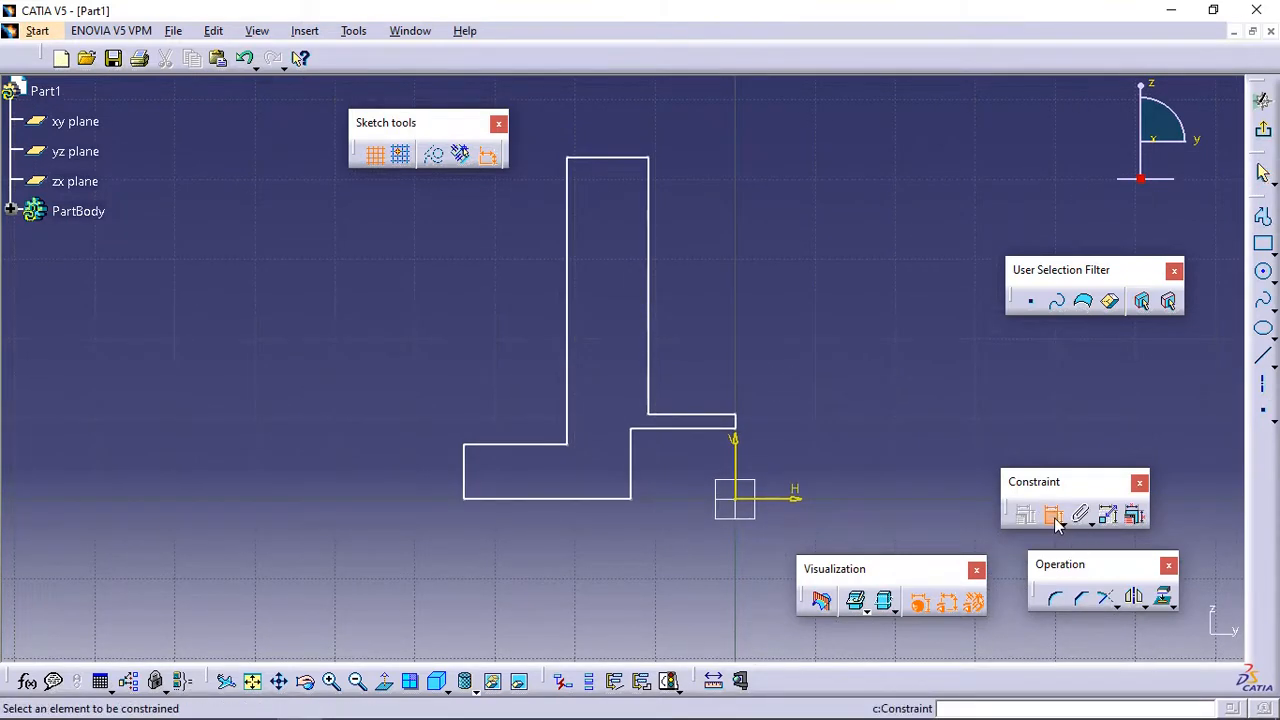
{"action": "left_click", "coordinate": [656, 310]}
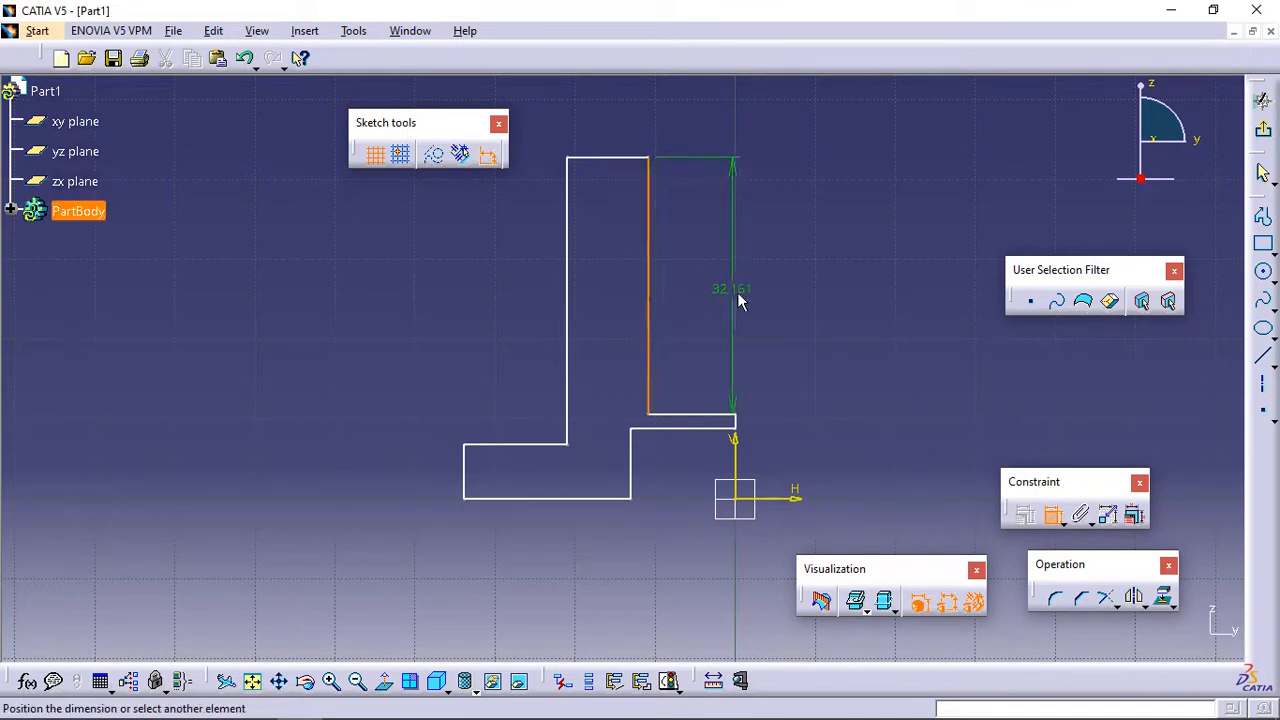
{"action": "right_click", "coordinate": [752, 303]}
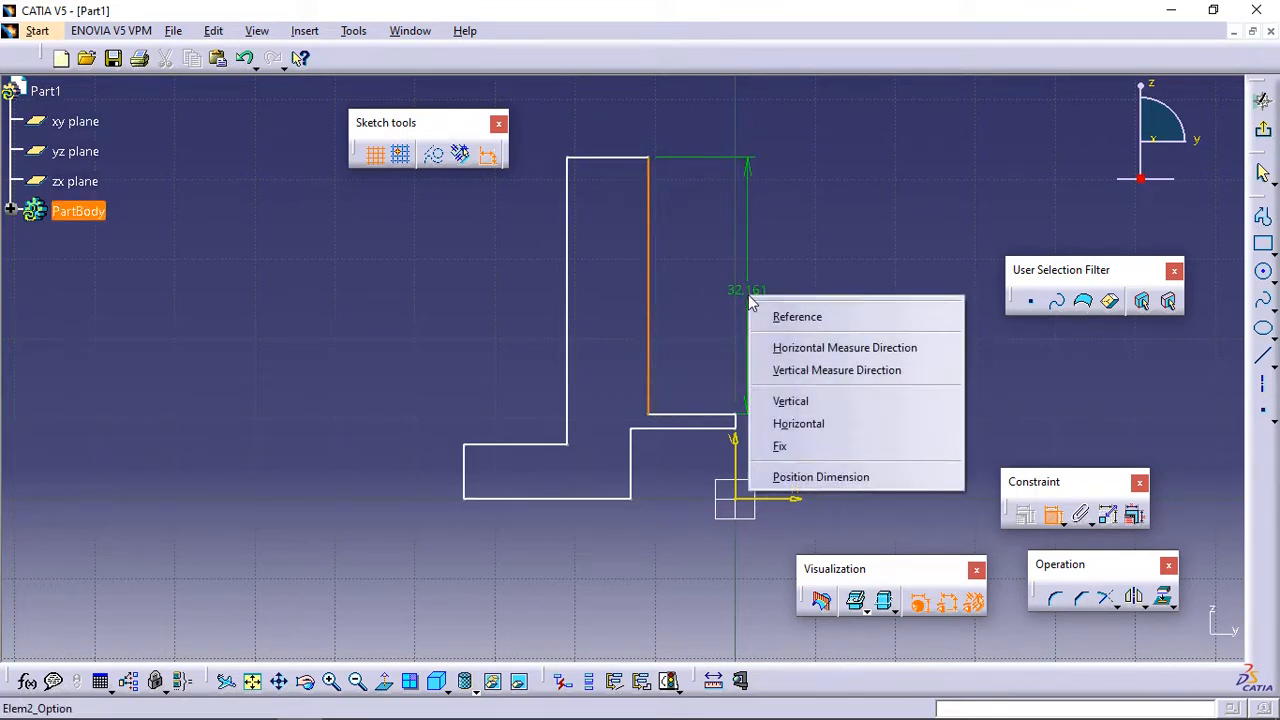
{"action": "left_click", "coordinate": [820, 401]}
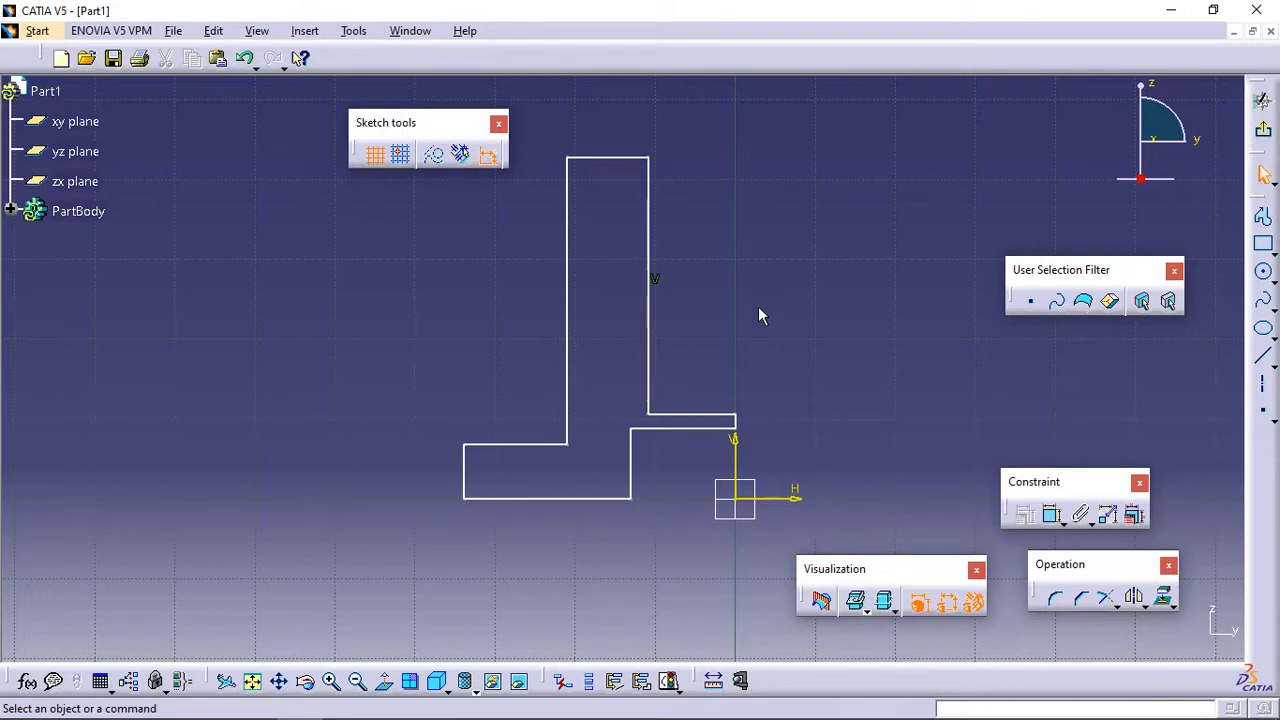
Step: Turn on permanent geometrical constraints and constrain the upright's outer edge, both foot side edges and the short edge on the vertical axis as vertical
{"action": "left_click", "coordinate": [569, 322]}
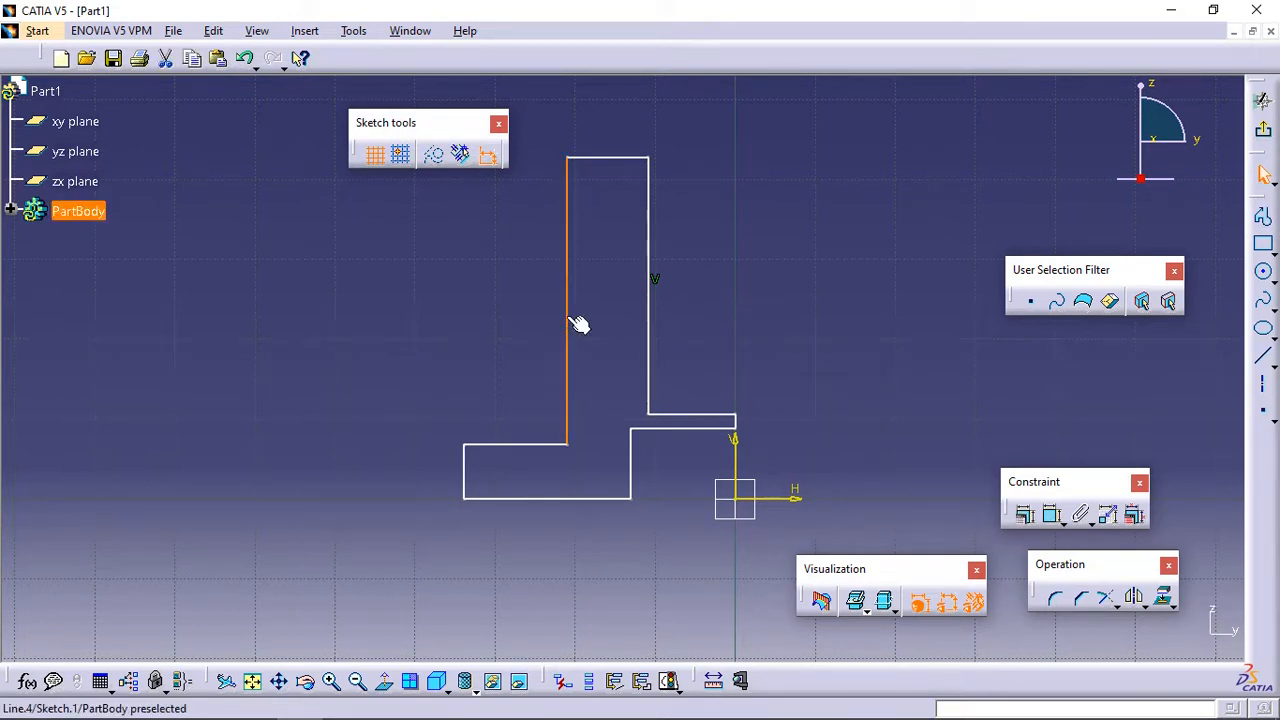
{"action": "left_click", "coordinate": [466, 465], "text": "ctrl"}
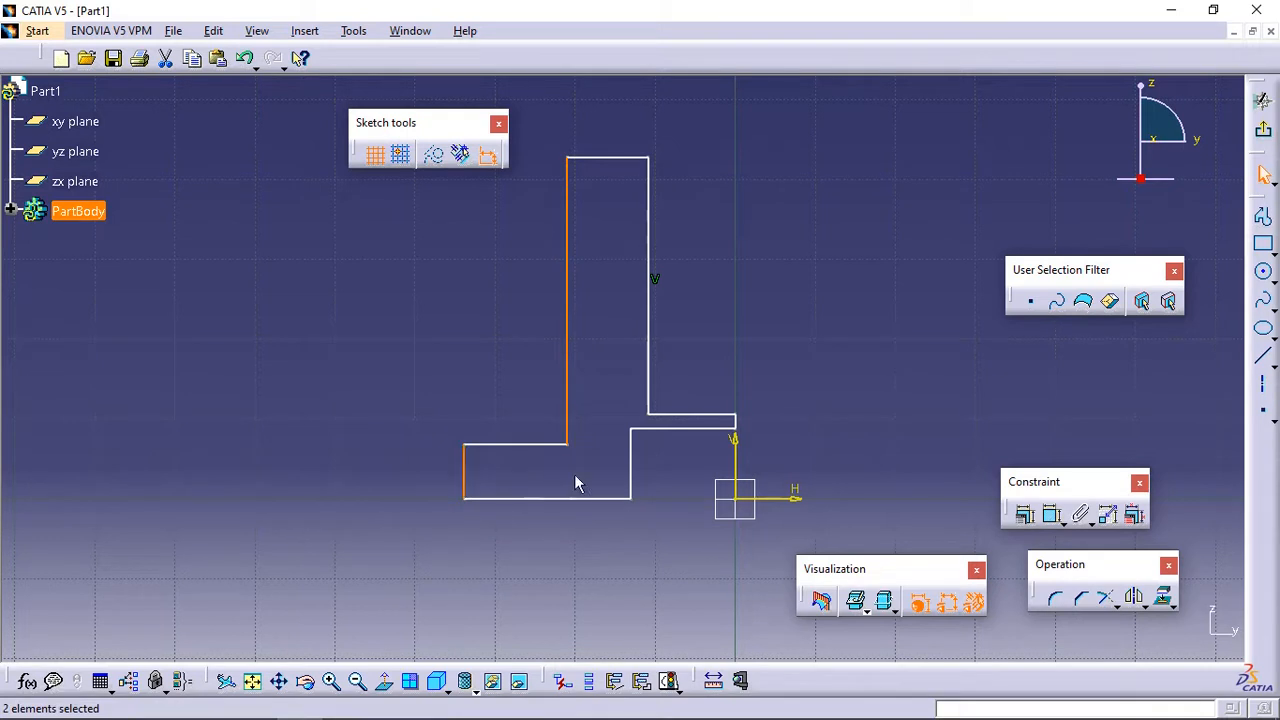
{"action": "left_click", "coordinate": [631, 475], "text": "ctrl"}
{"action": "left_click", "coordinate": [736, 422], "text": "ctrl"}
{"action": "left_click", "coordinate": [1024, 514]}
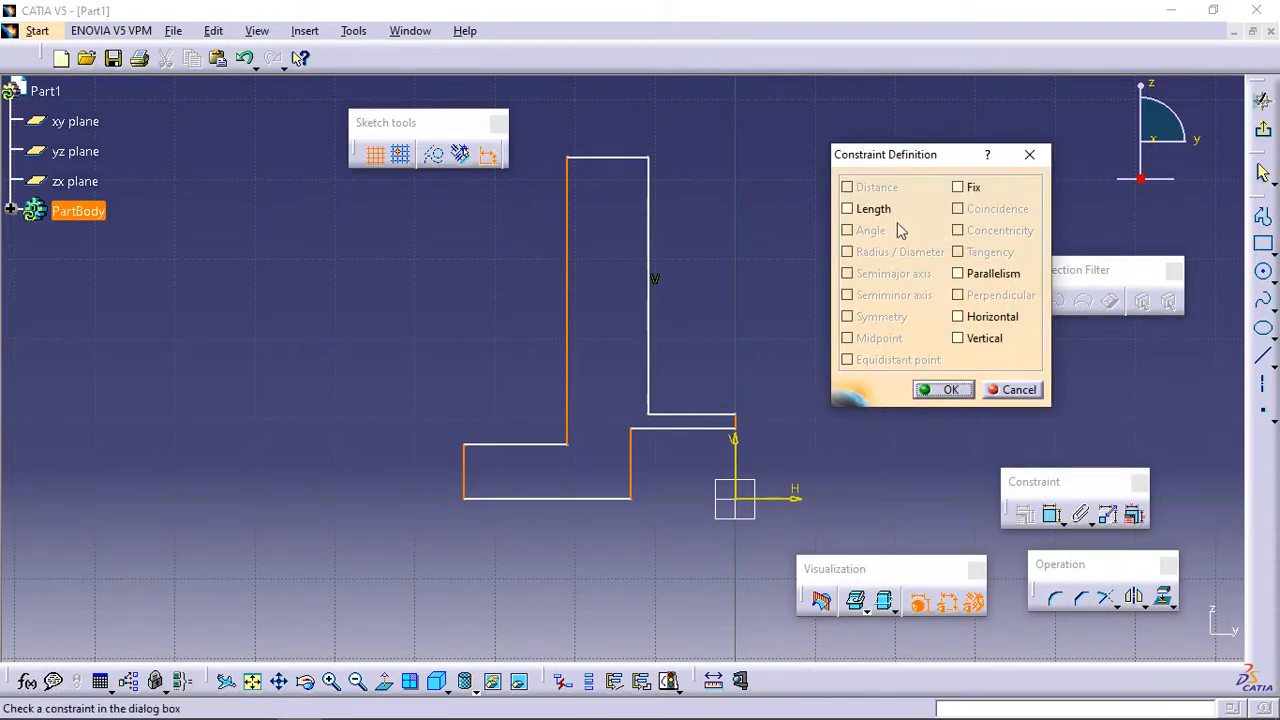
{"action": "left_click", "coordinate": [978, 340]}
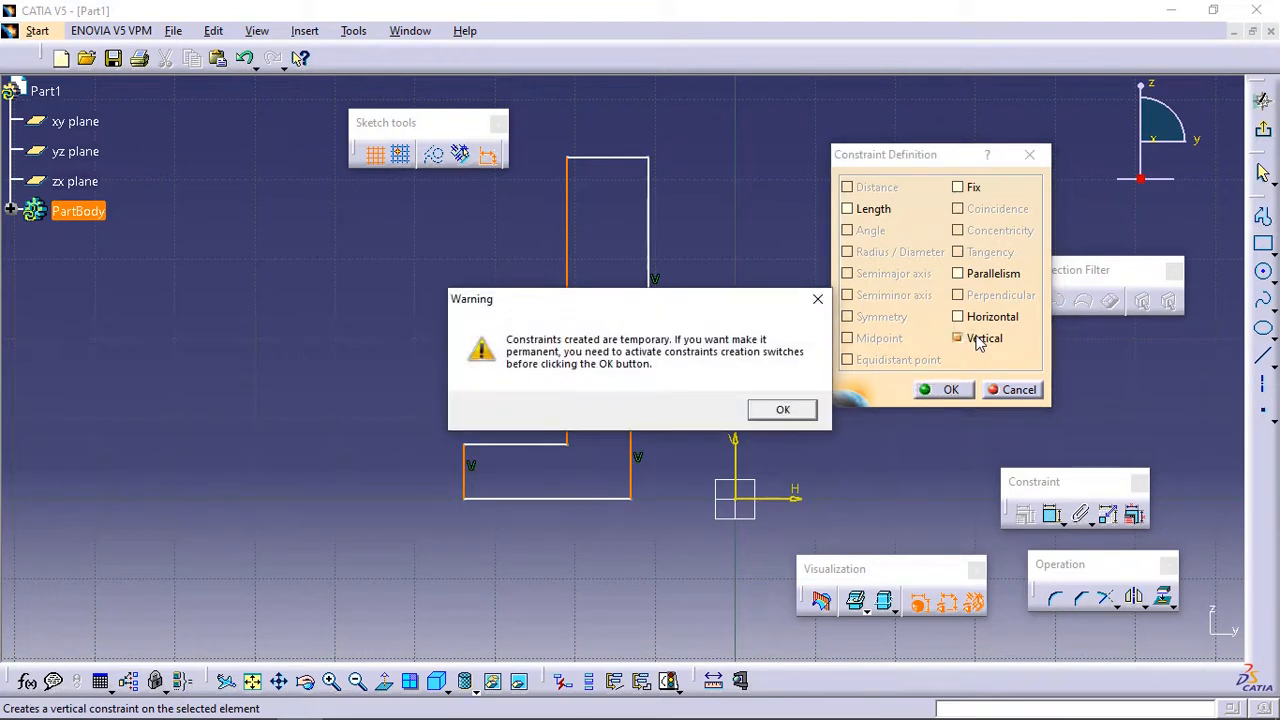
{"action": "left_click", "coordinate": [804, 409]}
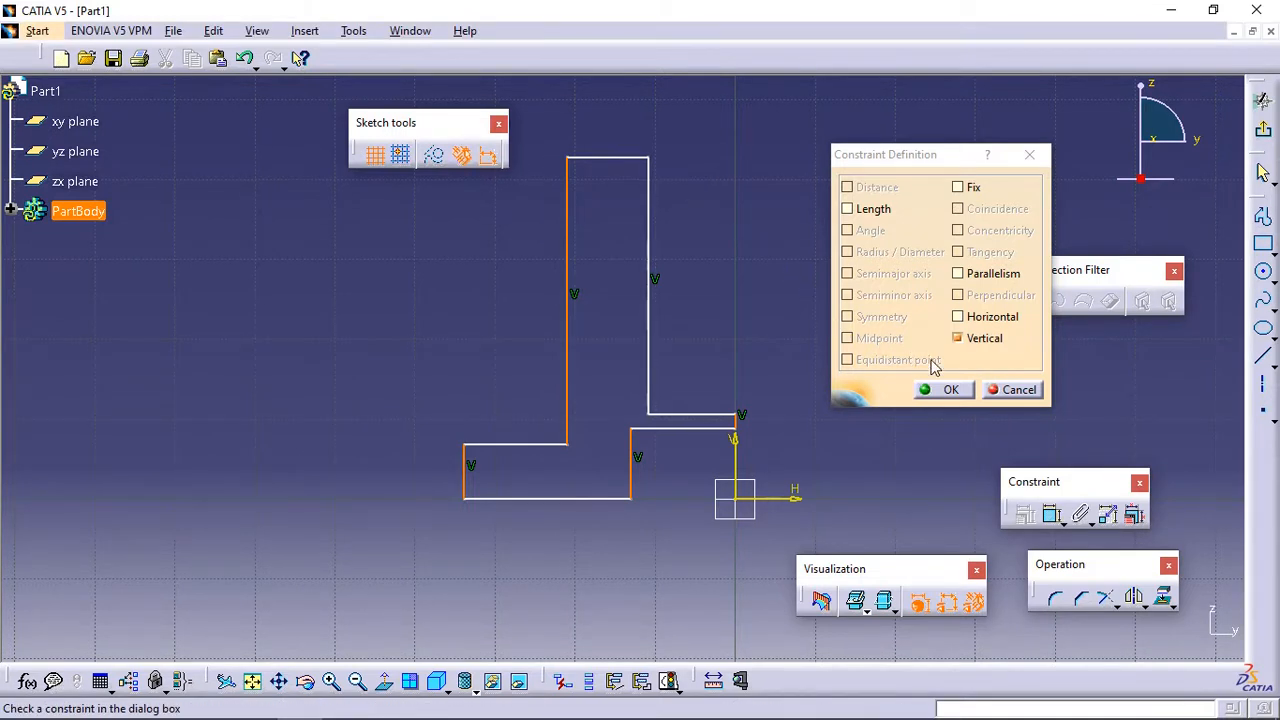
{"action": "left_click", "coordinate": [950, 389]}
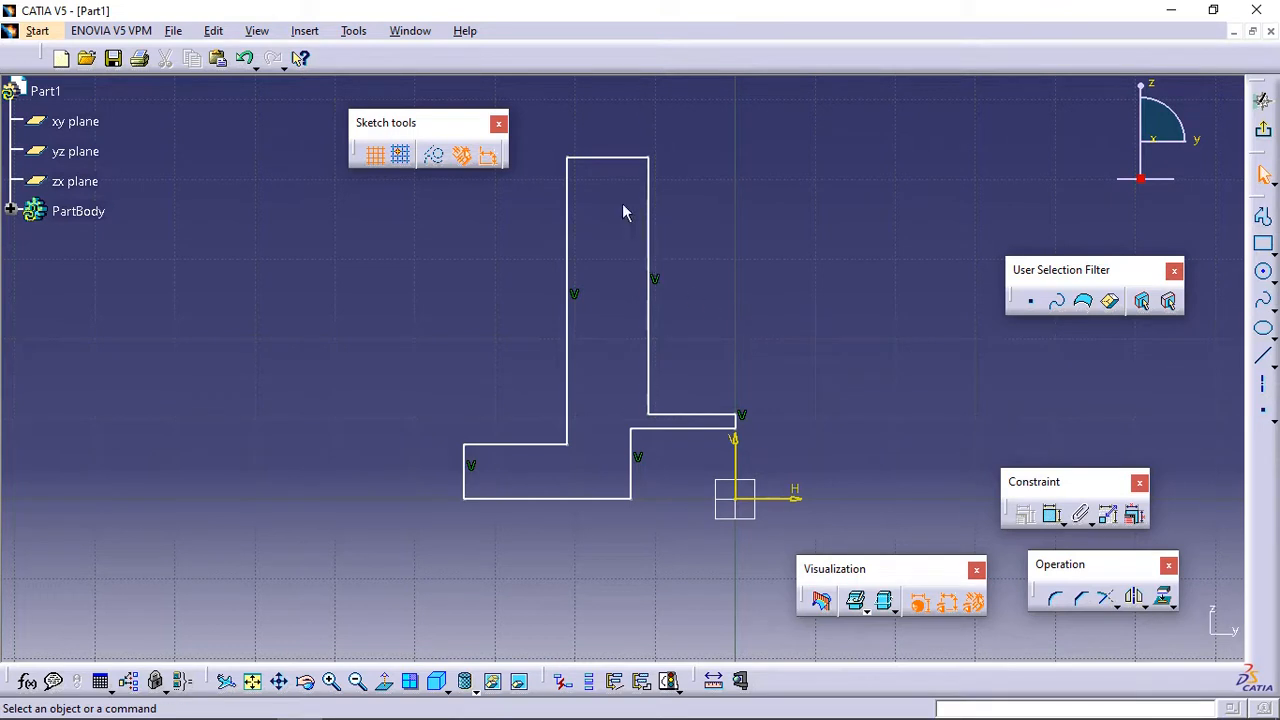
Step: Constrain the upright's top edge, the foot's top and bottom edges, and both edges of the thin flange as horizontal
{"action": "left_click", "coordinate": [600, 157]}
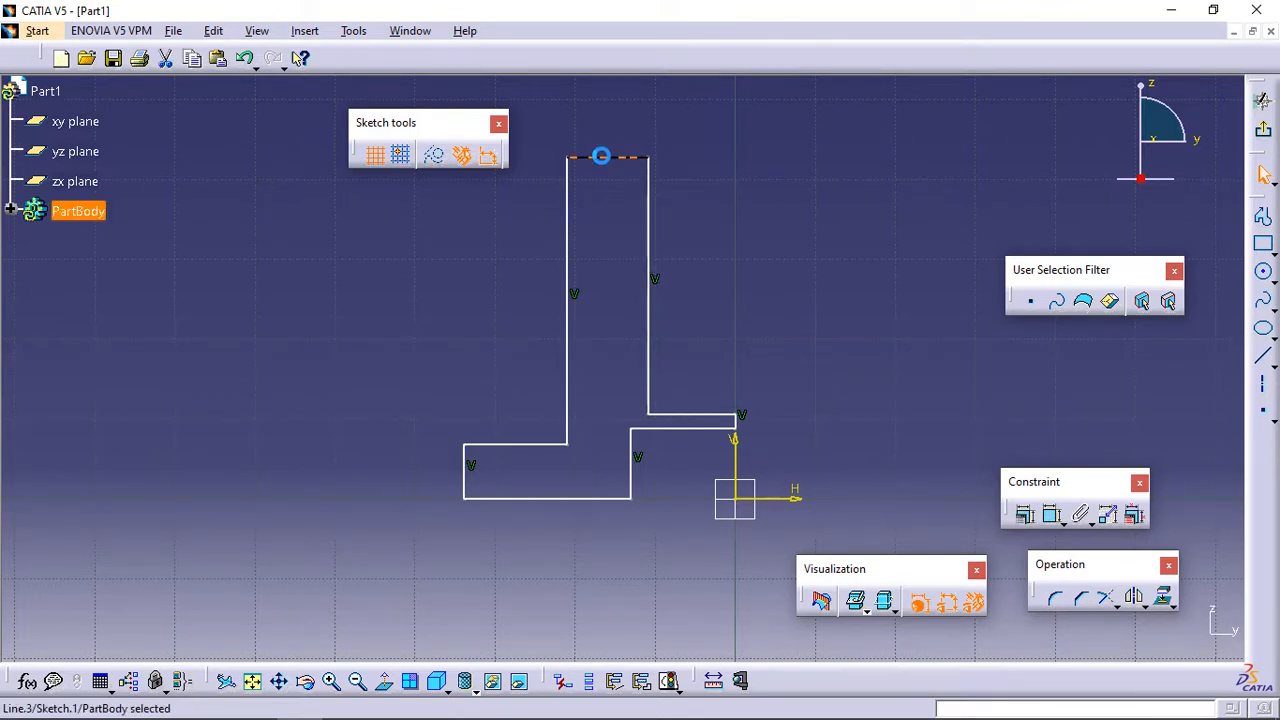
{"action": "left_click", "coordinate": [523, 444], "text": "ctrl"}
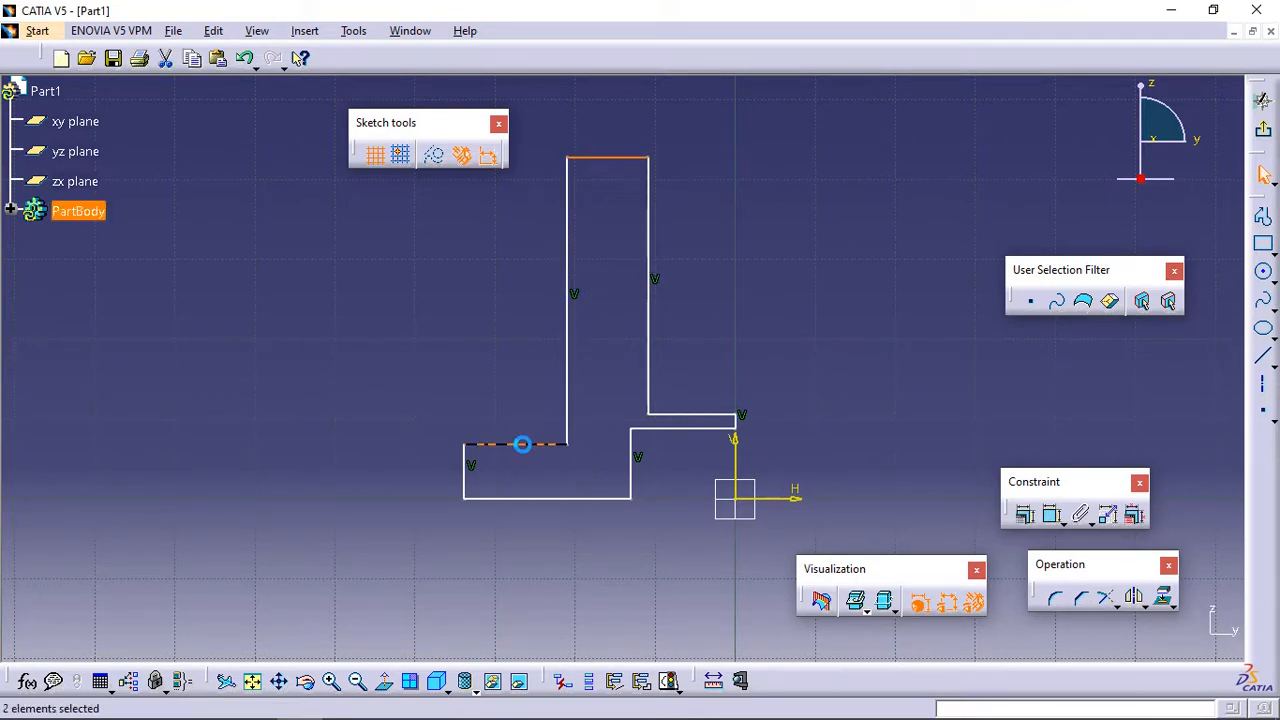
{"action": "left_click", "coordinate": [557, 498], "text": "ctrl"}
{"action": "left_click", "coordinate": [700, 428], "text": "ctrl"}
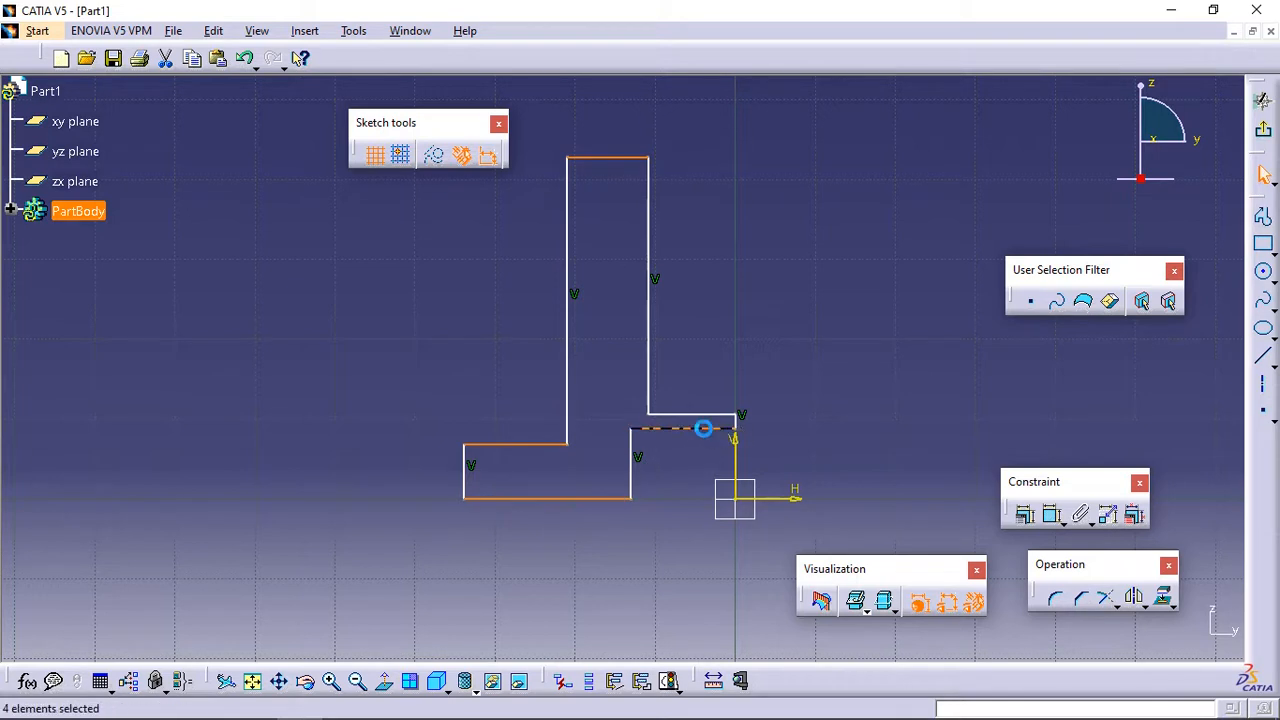
{"action": "left_click", "coordinate": [704, 413], "text": "ctrl"}
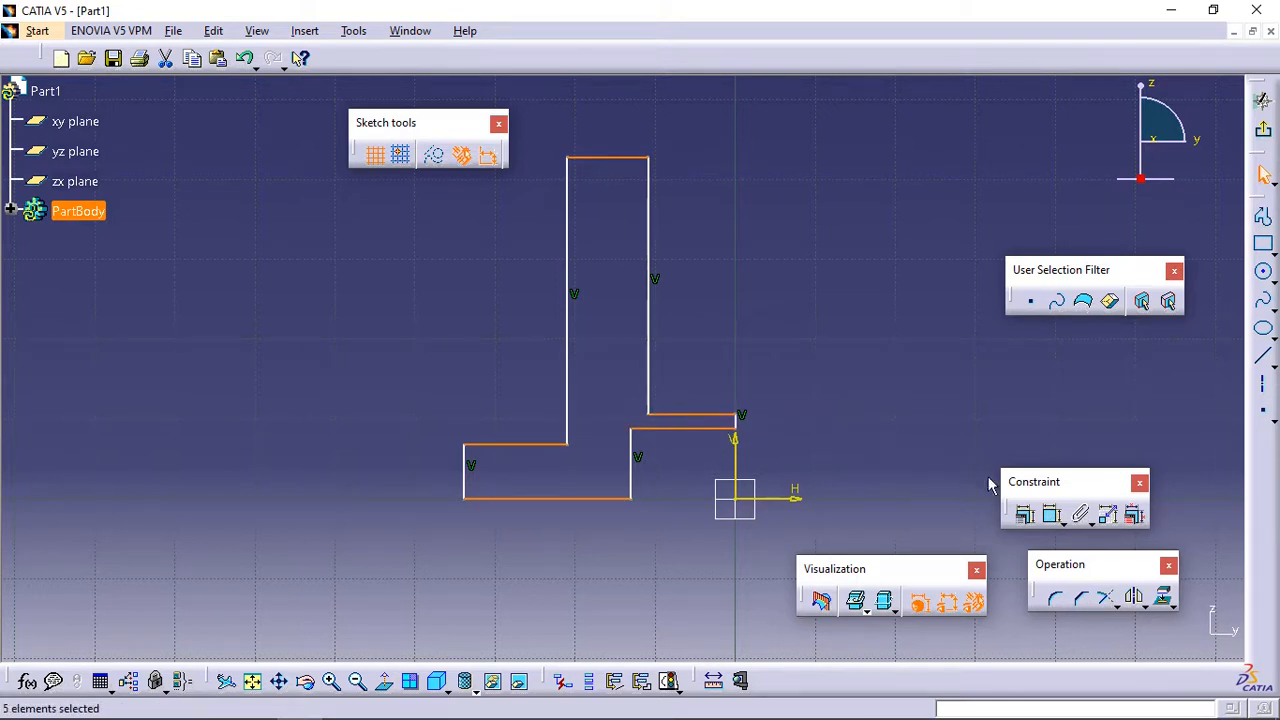
{"action": "left_click", "coordinate": [1024, 514]}
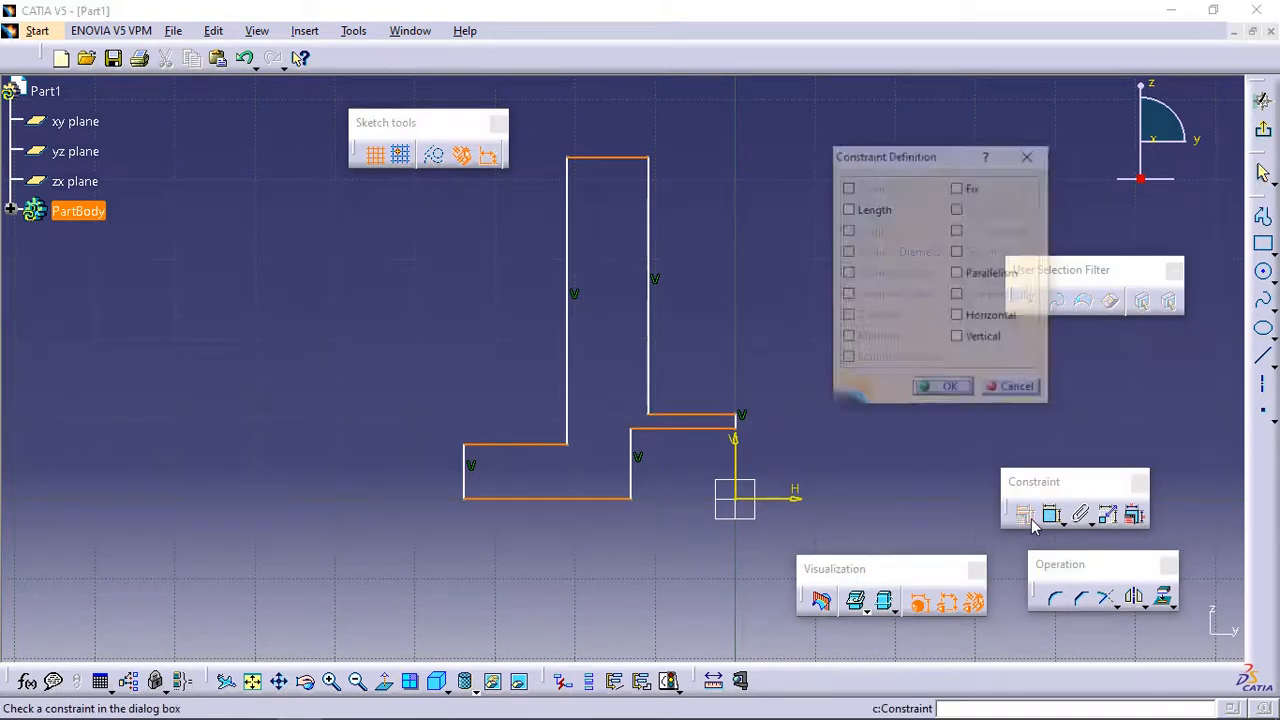
{"action": "left_click", "coordinate": [975, 318]}
{"action": "left_click", "coordinate": [945, 390]}
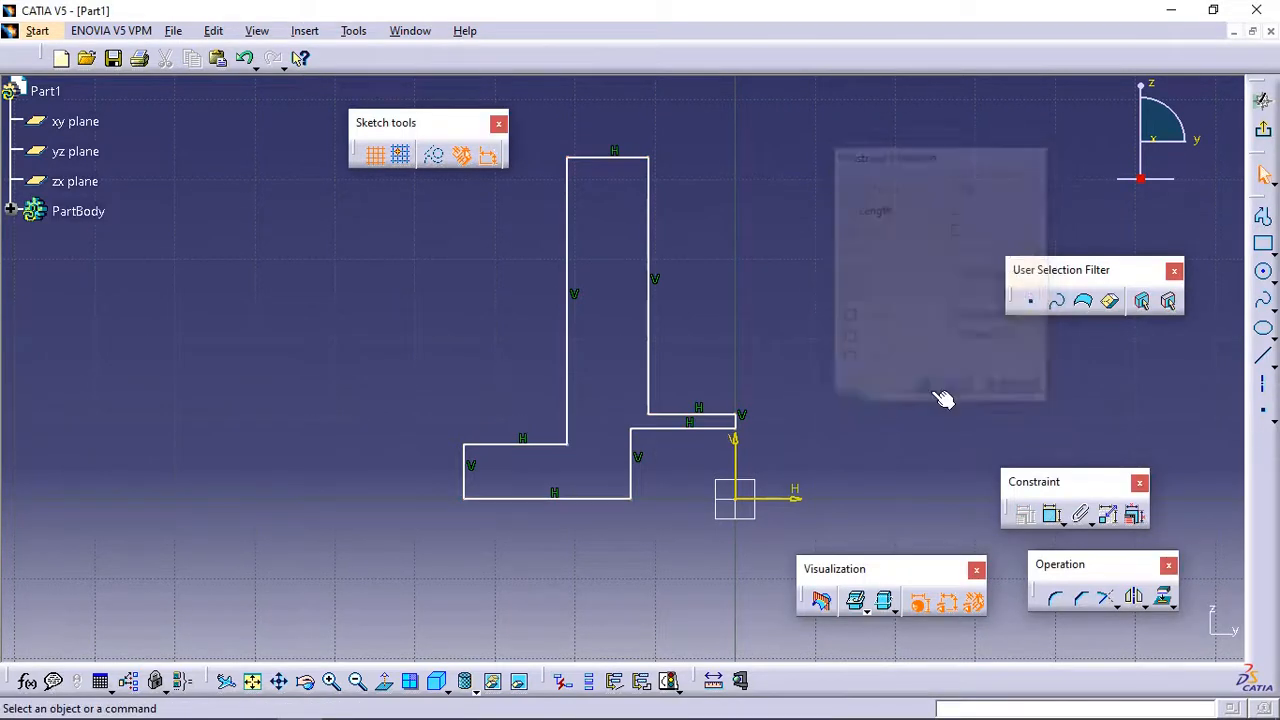
Step: Constrain the short vertical edge on the vertical axis as coincident with the sketch origin
{"action": "mouse_move", "coordinate": [851, 429]}
{"action": "middle_mouse_down"}
{"action": "mouse_move", "coordinate": [834, 343]}
{"action": "mouse_move", "coordinate": [750, 305]}
{"action": "mouse_move", "coordinate": [693, 245]}
{"action": "middle_mouse_up"}
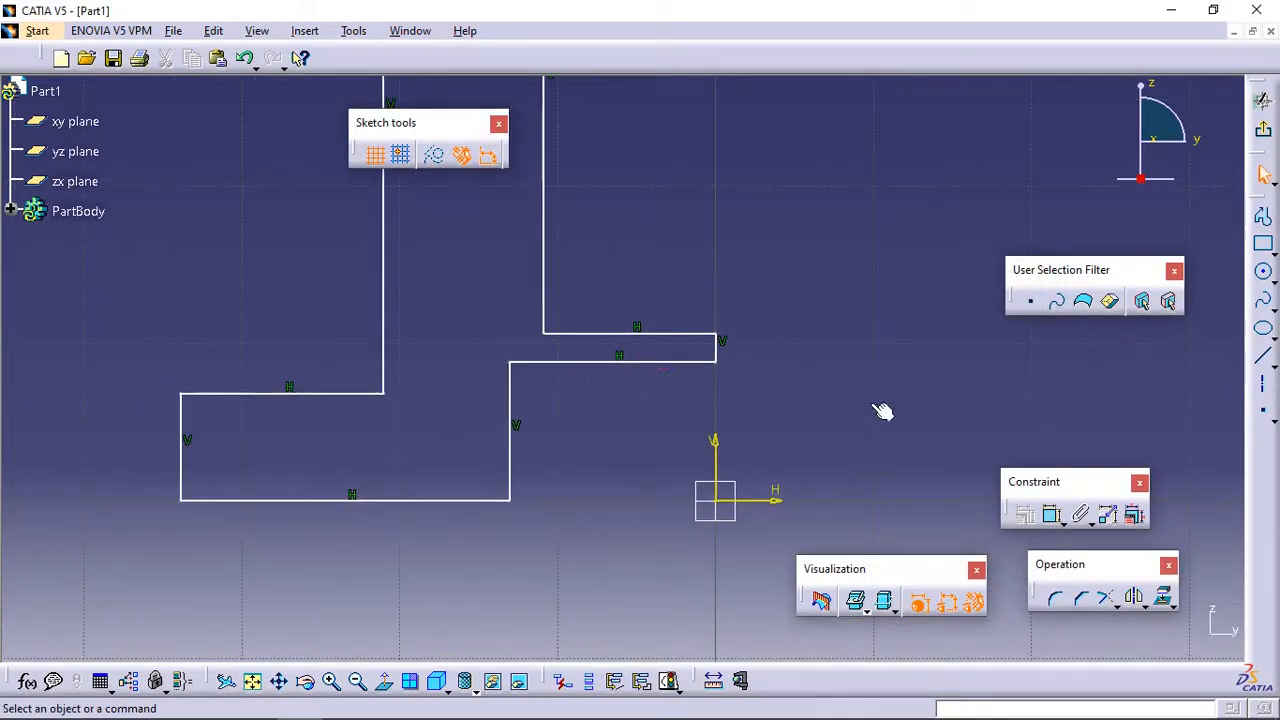
{"action": "left_click", "coordinate": [1053, 516]}
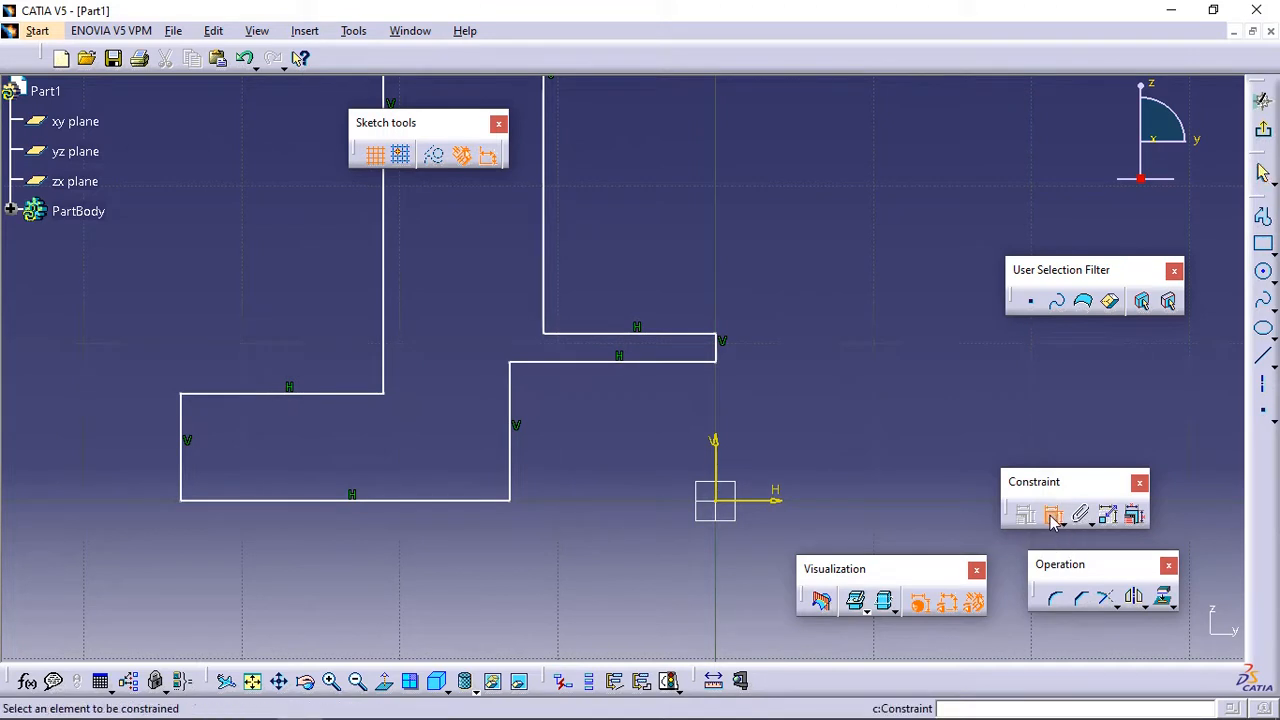
{"action": "left_click", "coordinate": [720, 352]}
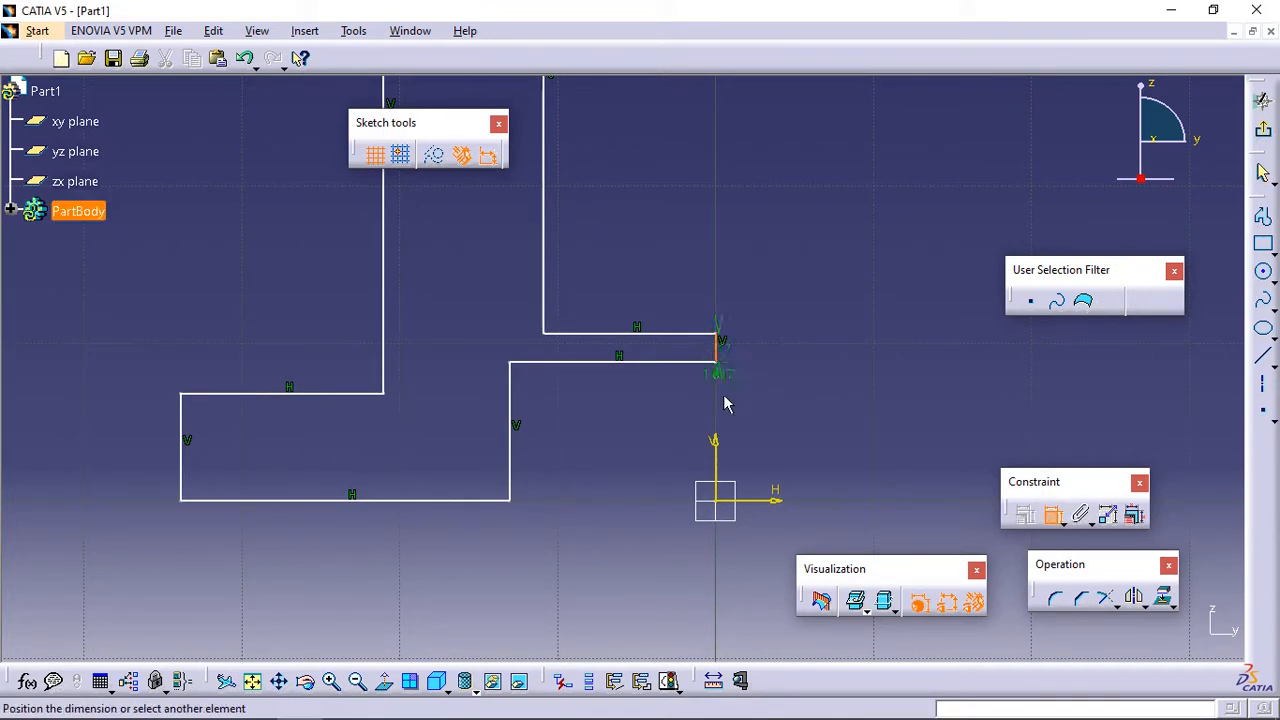
{"action": "left_click", "coordinate": [725, 507]}
{"action": "right_click", "coordinate": [810, 417]}
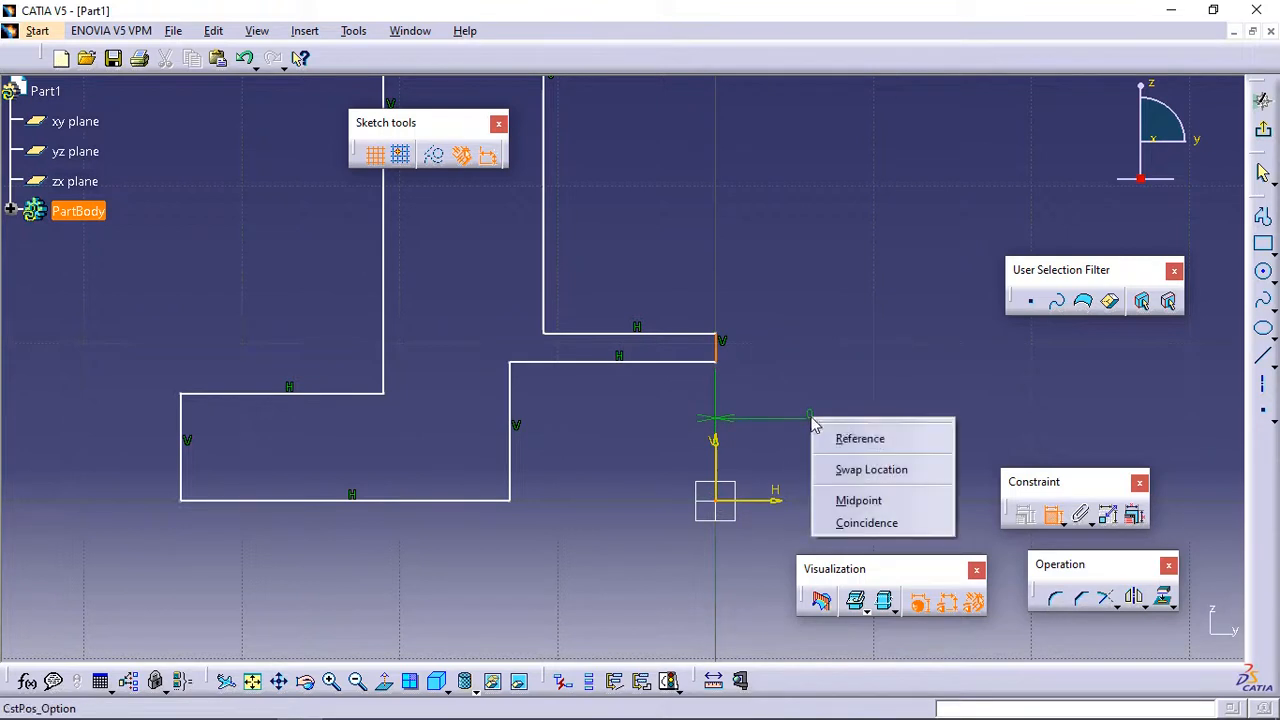
{"action": "left_click", "coordinate": [866, 524]}
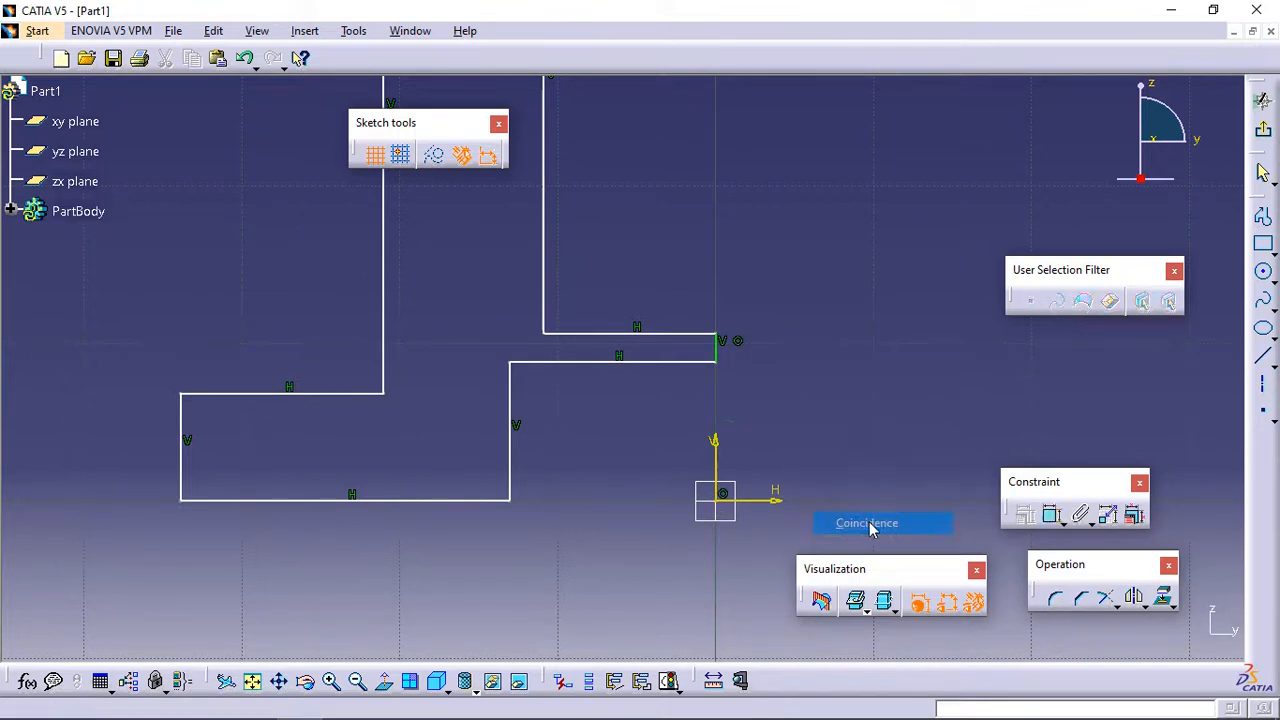
Step: Constrain the foot's bottom edge as coincident with the sketch origin
{"action": "left_click", "coordinate": [482, 500]}
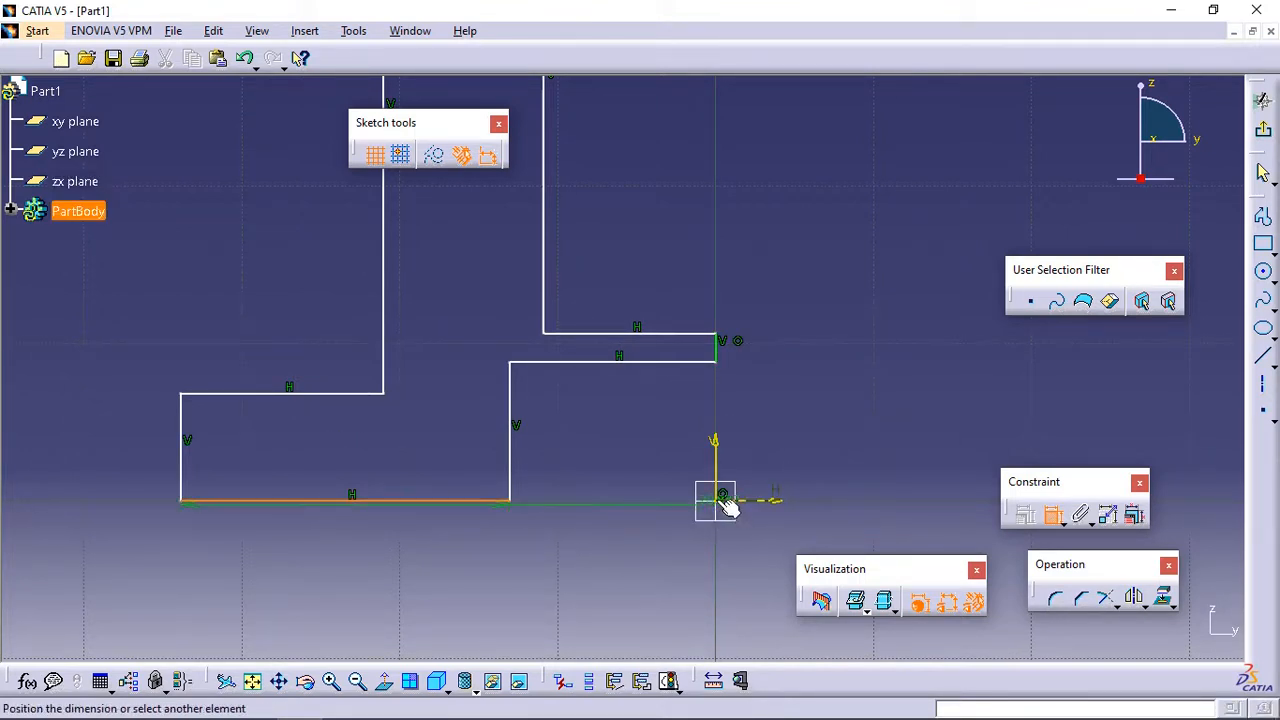
{"action": "right_click", "coordinate": [788, 428]}
{"action": "left_click", "coordinate": [848, 531]}
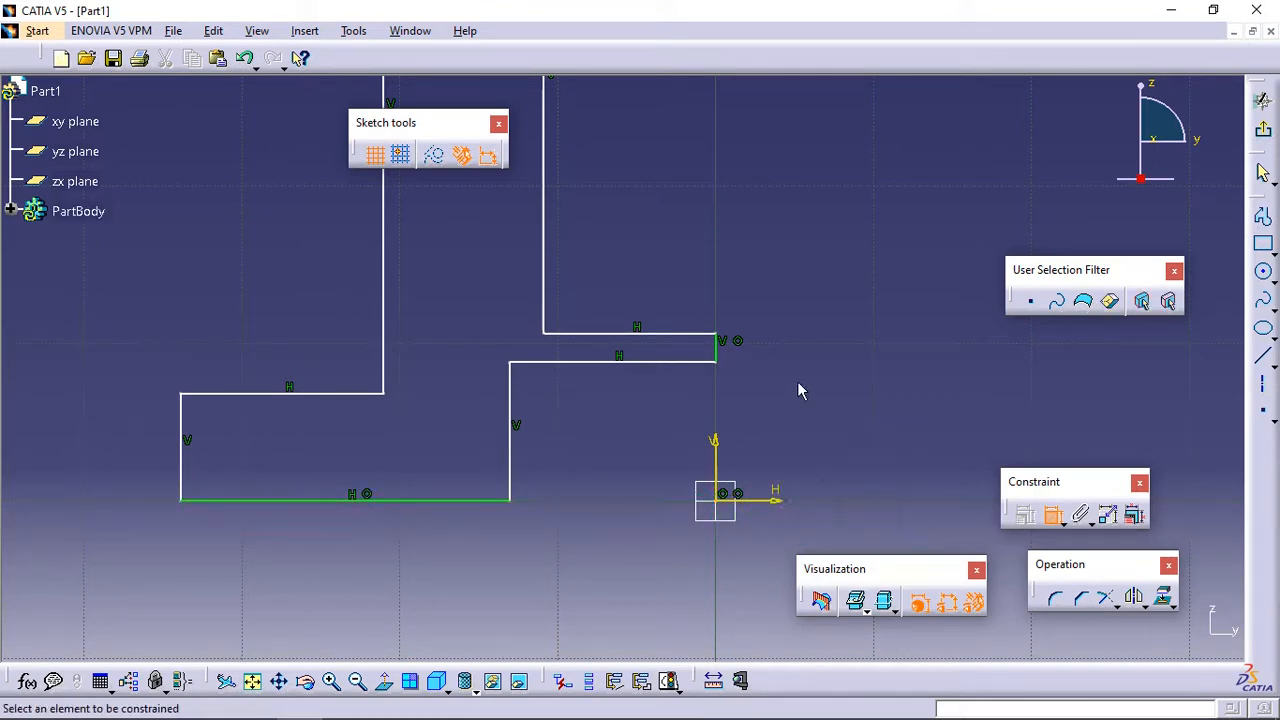
Step: Dimension the distance from the foot's inner side edge to the vertical axis and set it to 7 mm
{"action": "mouse_move", "coordinate": [798, 383]}
{"action": "middle_mouse_down"}
{"action": "mouse_move", "coordinate": [811, 306]}
{"action": "mouse_move", "coordinate": [814, 374]}
{"action": "mouse_move", "coordinate": [782, 343]}
{"action": "mouse_move", "coordinate": [766, 417]}
{"action": "middle_mouse_up"}
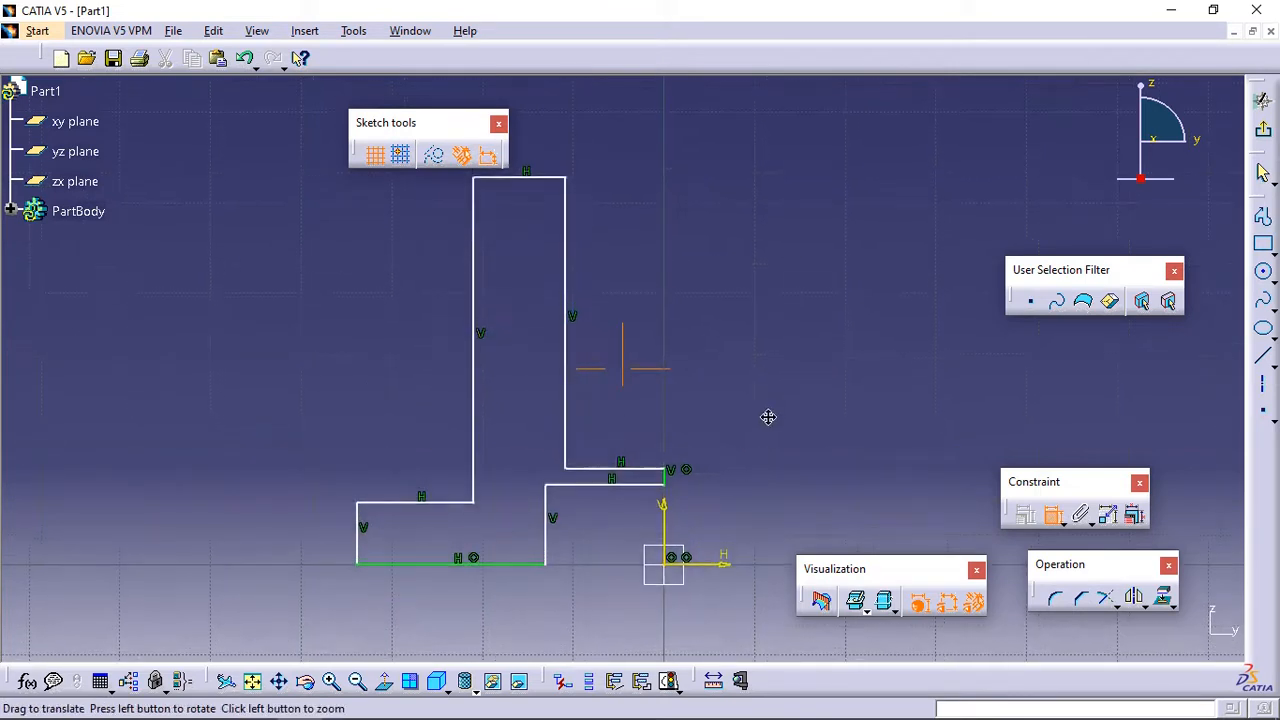
{"action": "left_click", "coordinate": [549, 548]}
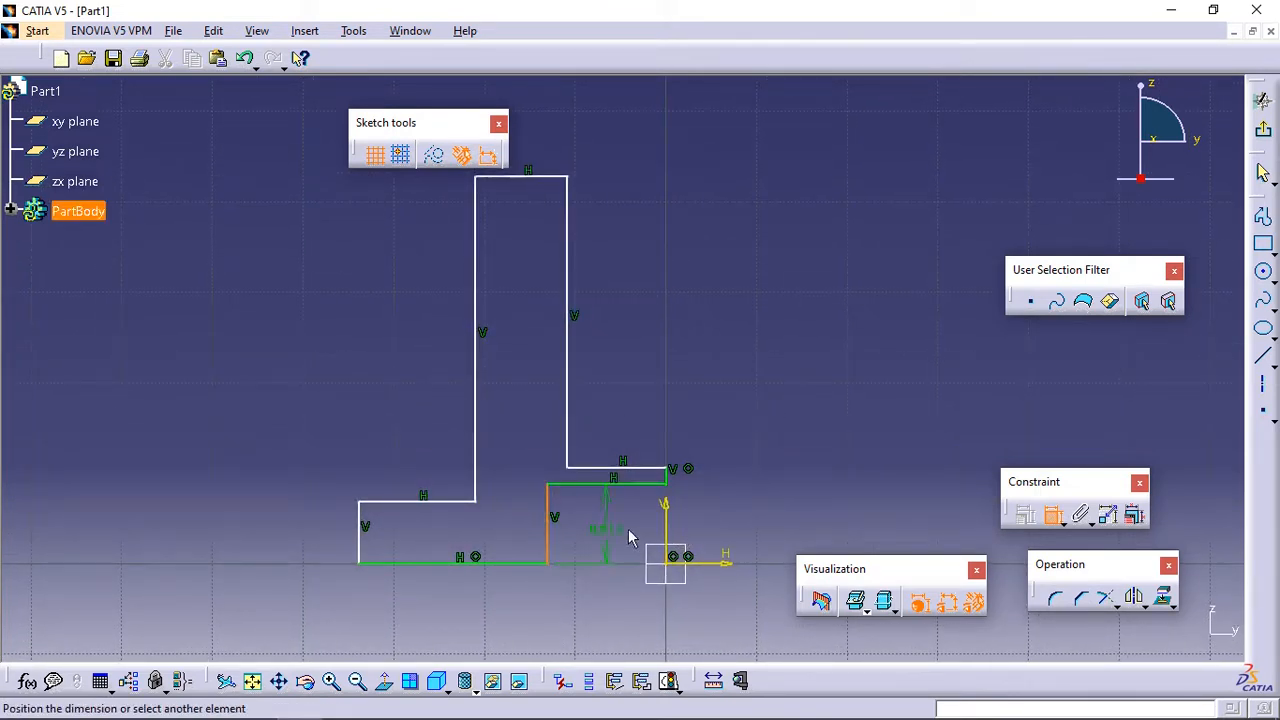
{"action": "left_click", "coordinate": [670, 520]}
{"action": "middle_click_drag", "start_coordinate": [626, 563], "coordinate": [609, 543]}
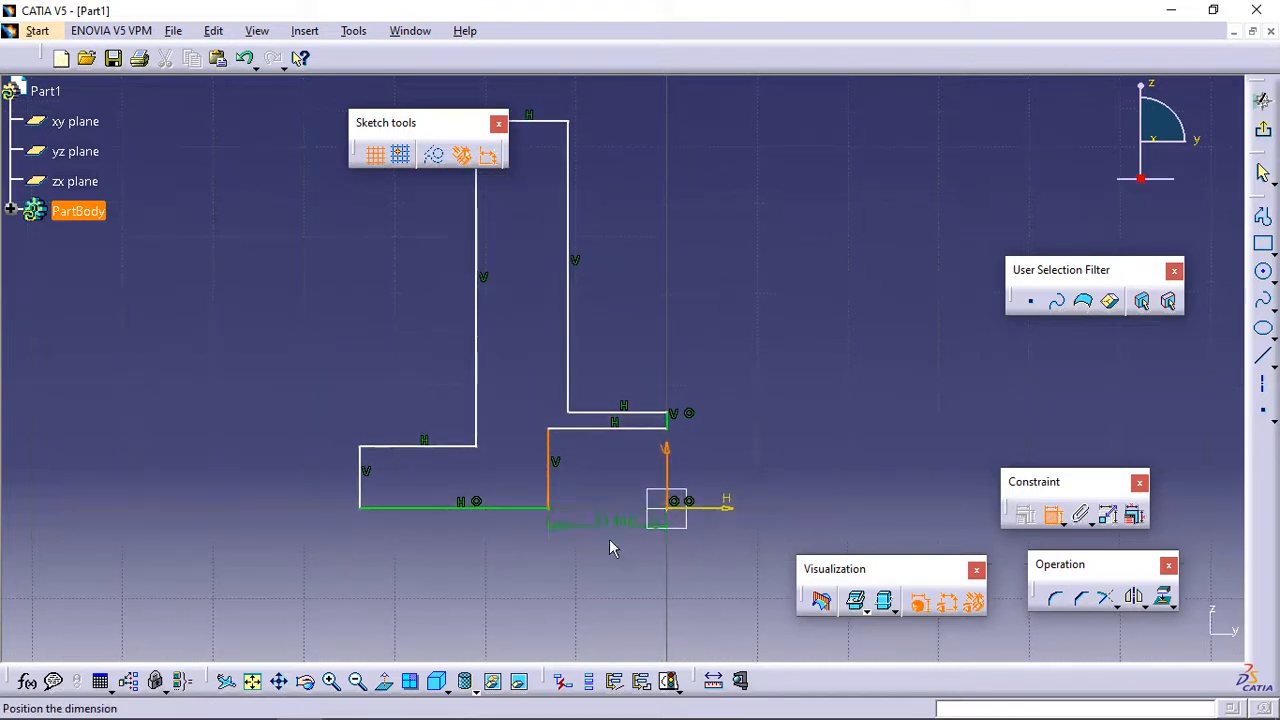
{"action": "left_click", "coordinate": [615, 563]}
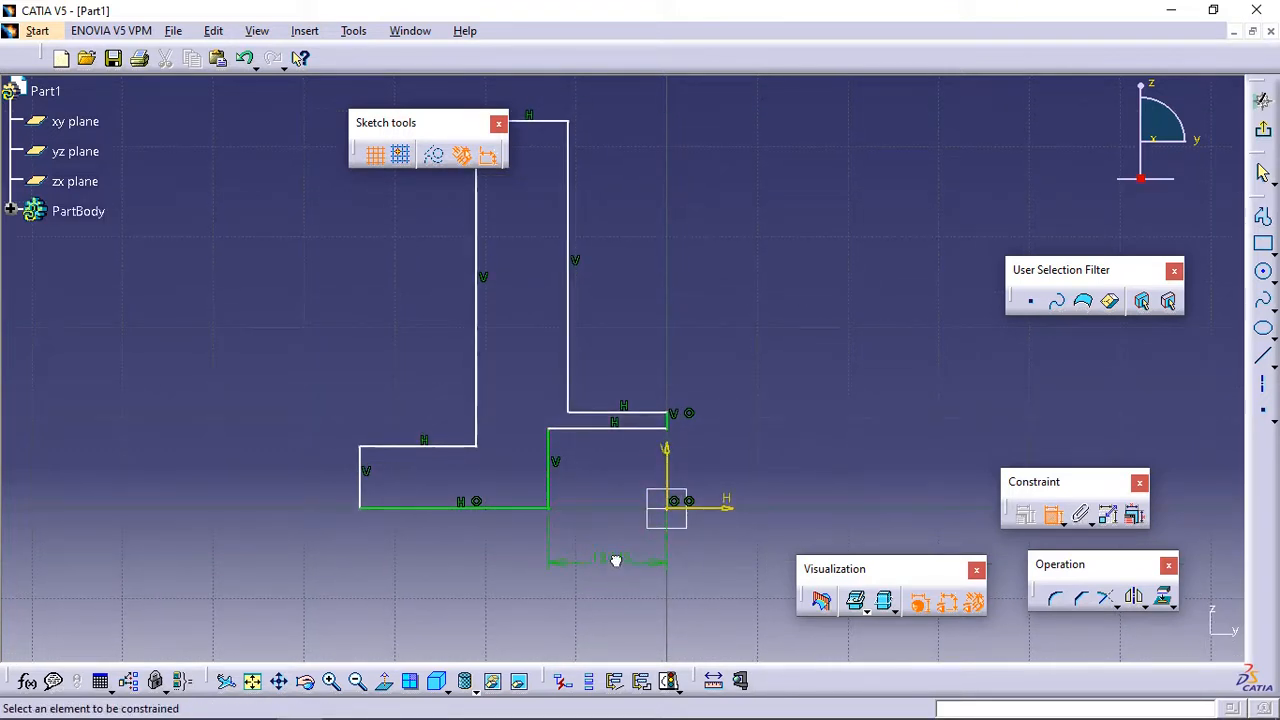
{"action": "double_click", "coordinate": [615, 561]}
{"action": "type", "text": "7"}
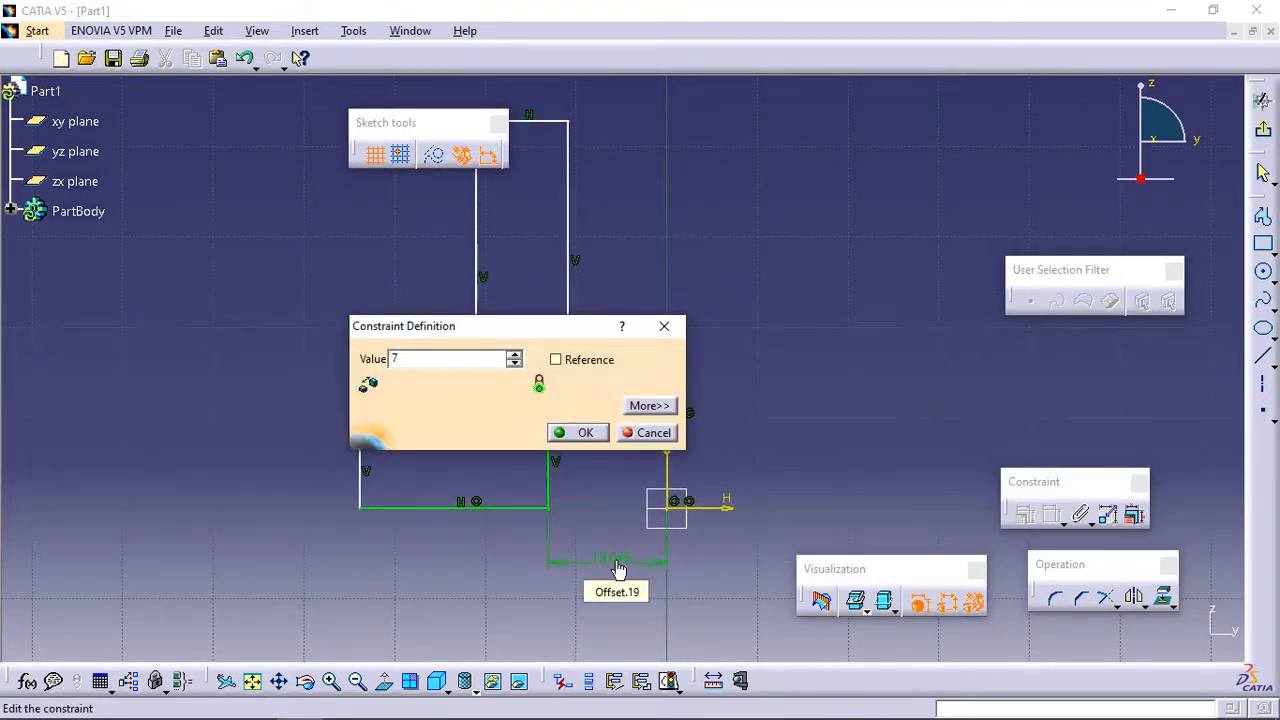
{"action": "key", "text": "Return"}
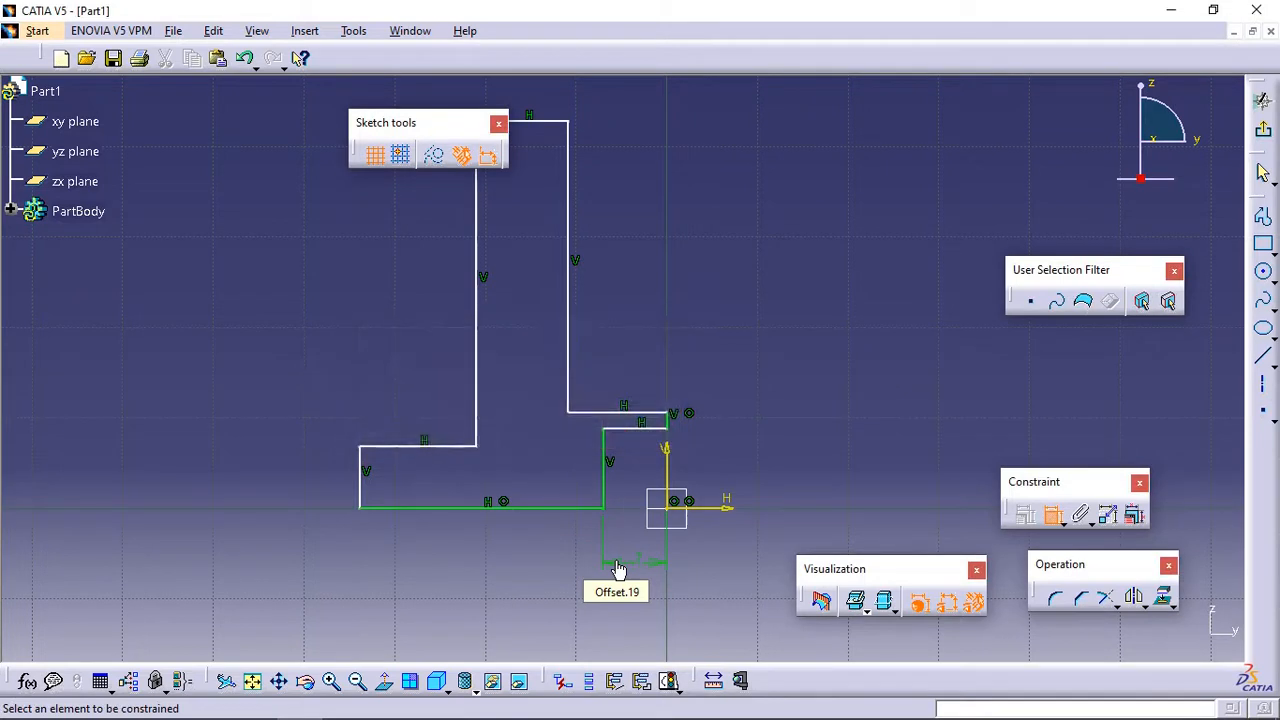
Step: Dimension the distance from the foot's outer side edge to the vertical axis and set it to 30 mm
{"action": "left_click", "coordinate": [365, 482]}
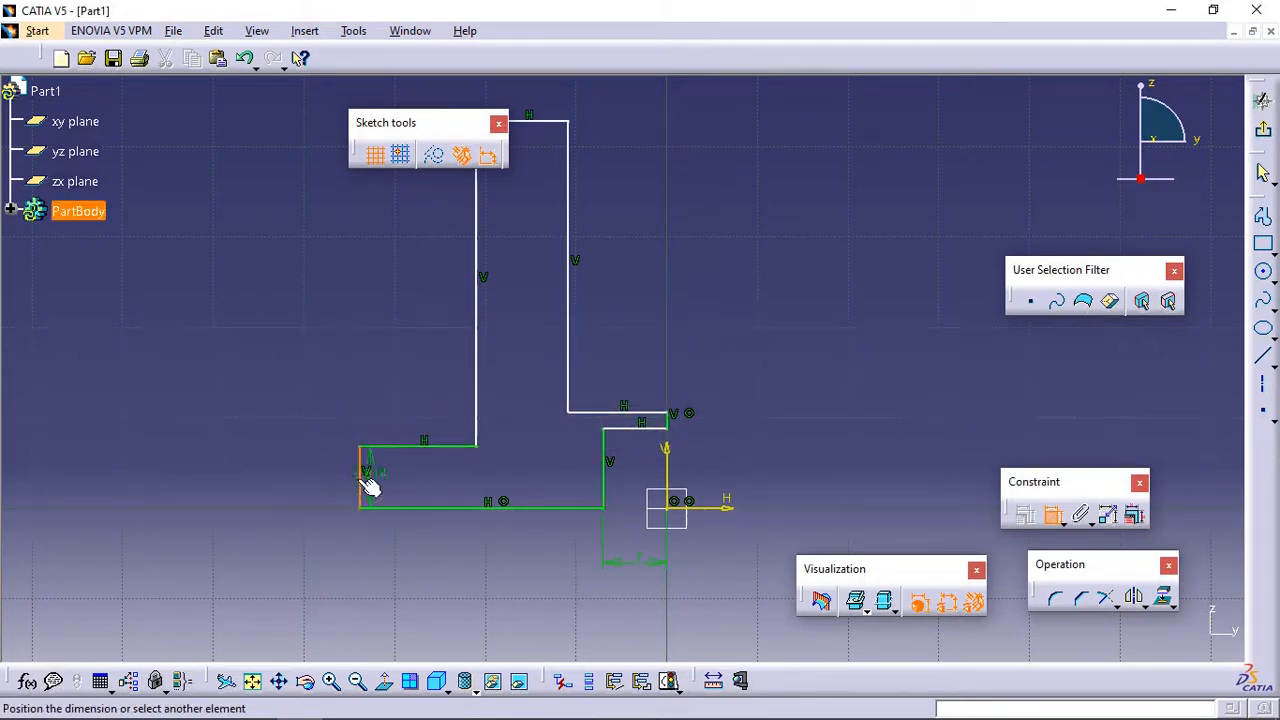
{"action": "left_click", "coordinate": [667, 474]}
{"action": "left_click", "coordinate": [552, 598]}
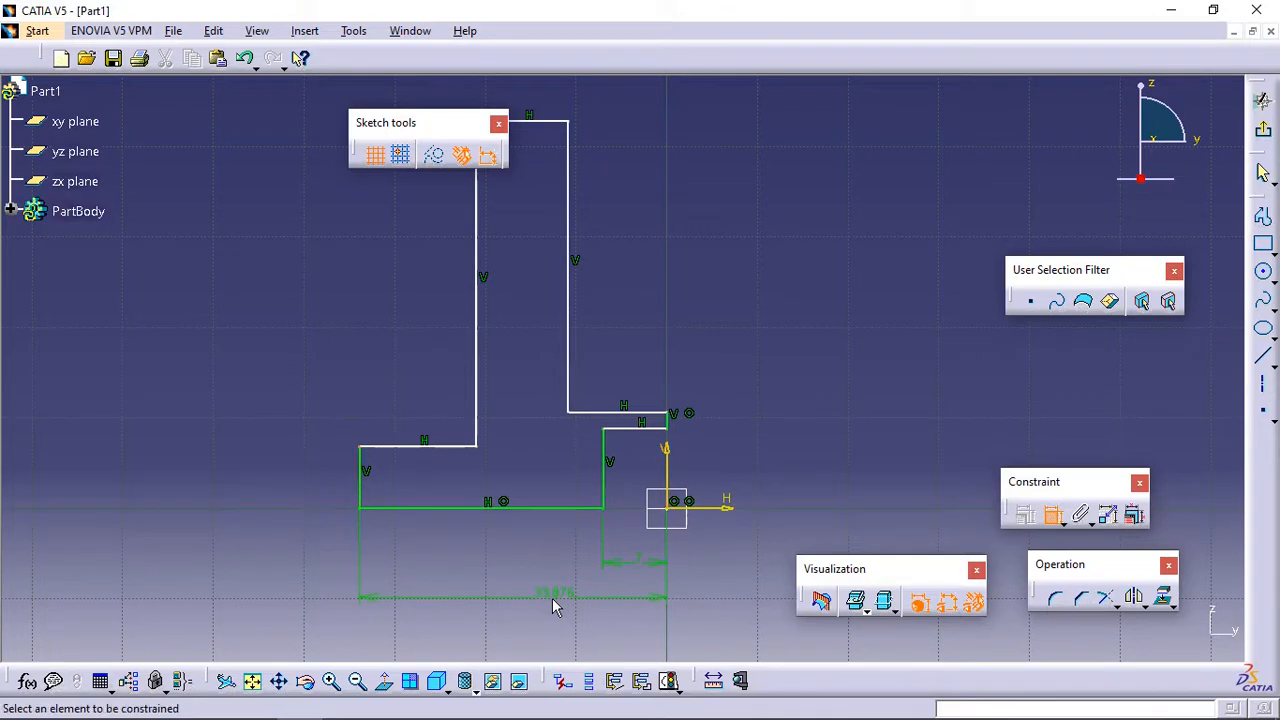
{"action": "double_click", "coordinate": [575, 598]}
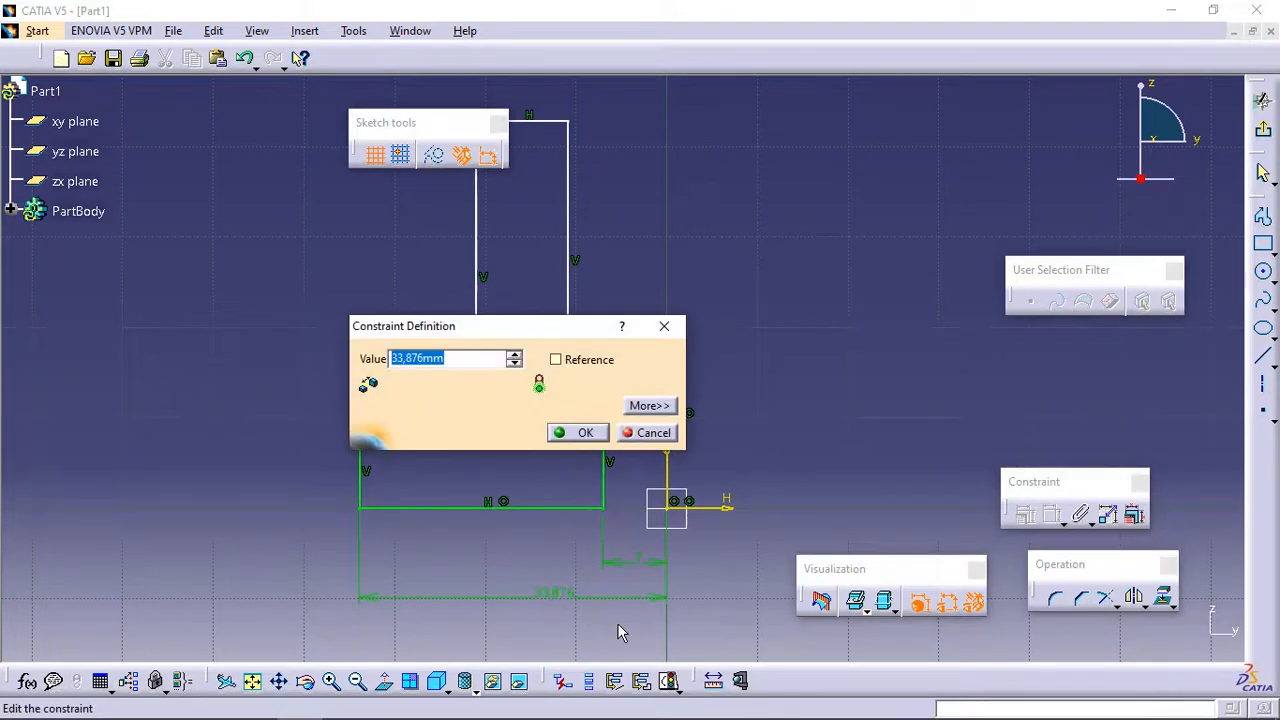
{"action": "type", "text": "30"}
{"action": "key", "text": "Return"}
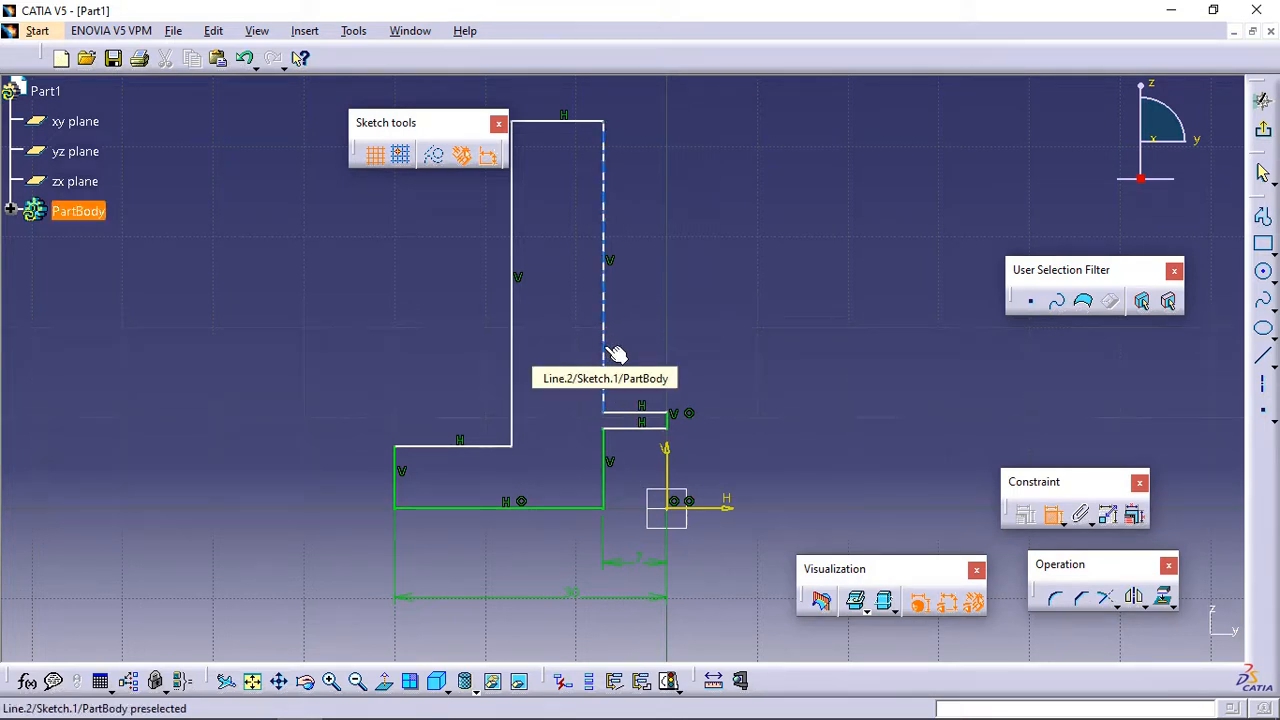
Step: Dimension the length of the foot's inner side edge and set it to 10 mm
{"action": "left_click", "coordinate": [605, 455]}
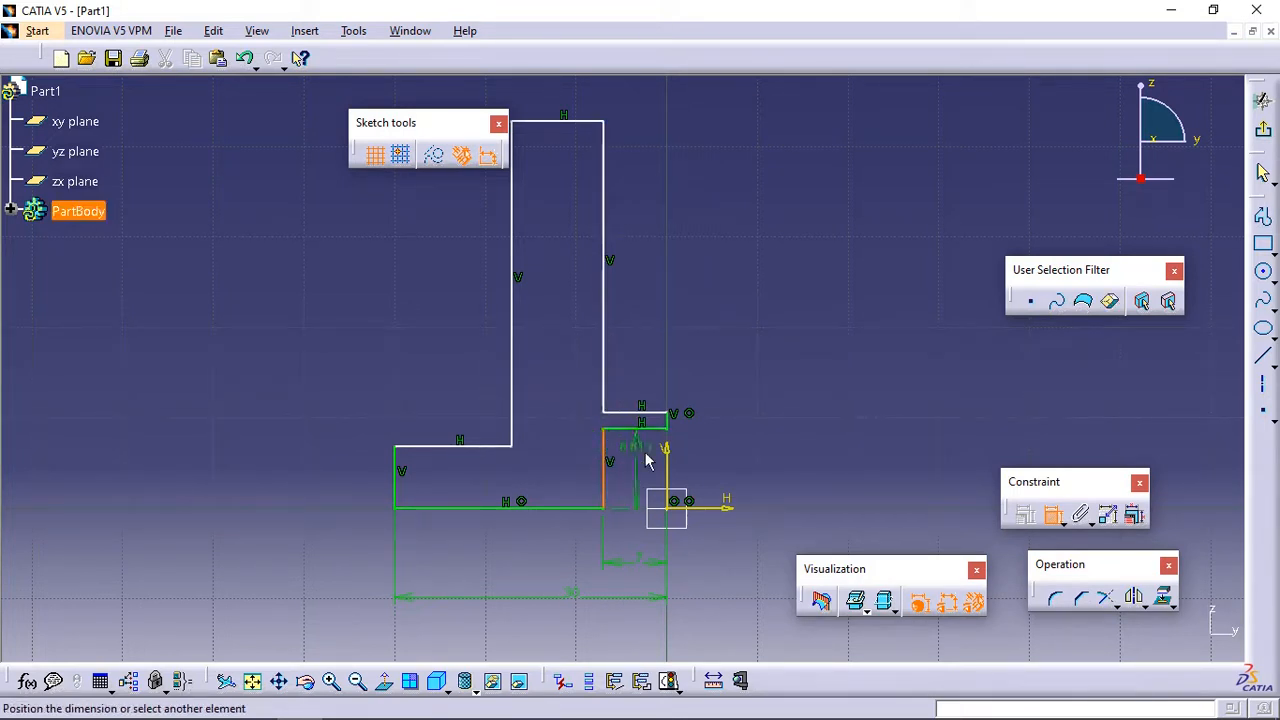
{"action": "left_click", "coordinate": [764, 476]}
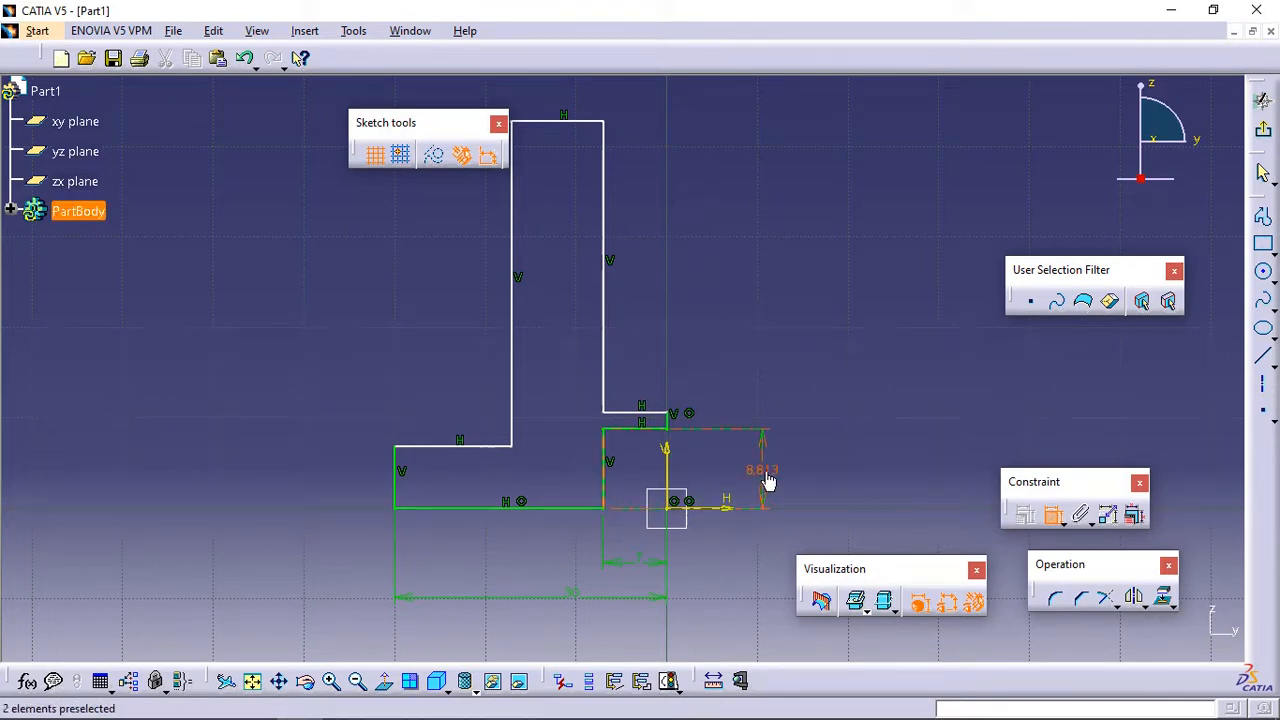
{"action": "double_click", "coordinate": [766, 474]}
{"action": "type", "text": "10"}
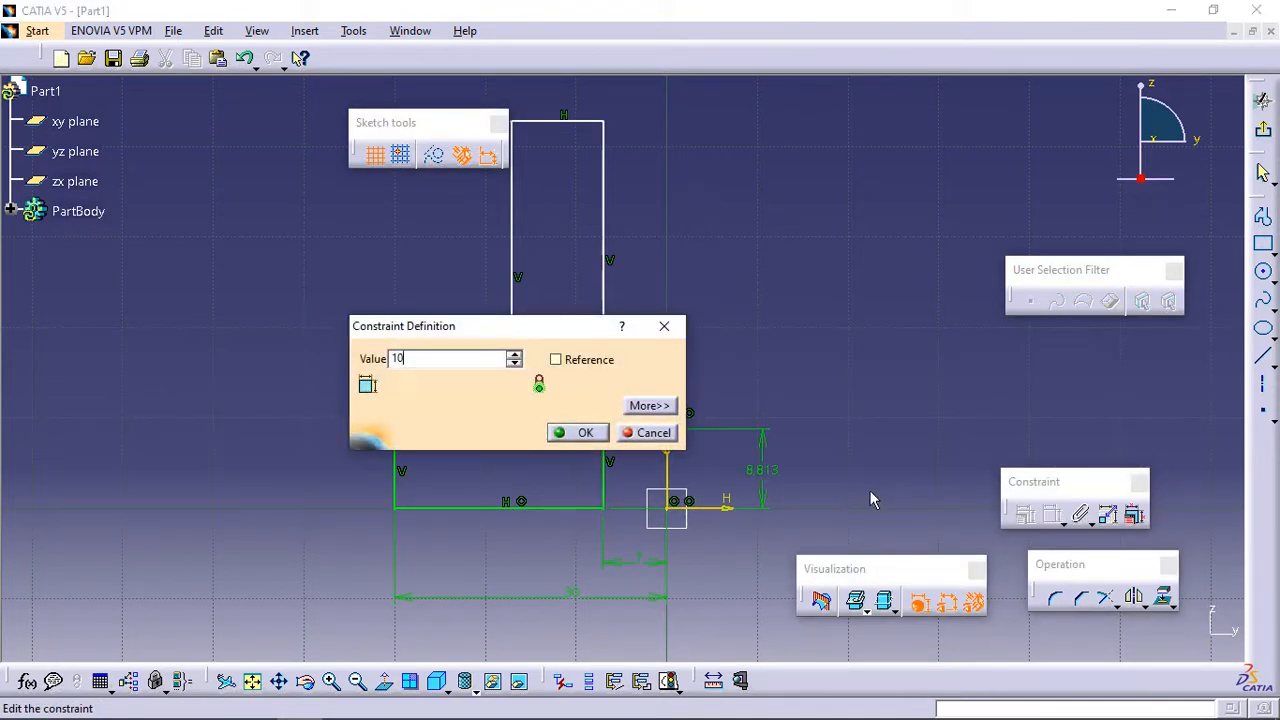
{"action": "key", "text": "Return"}
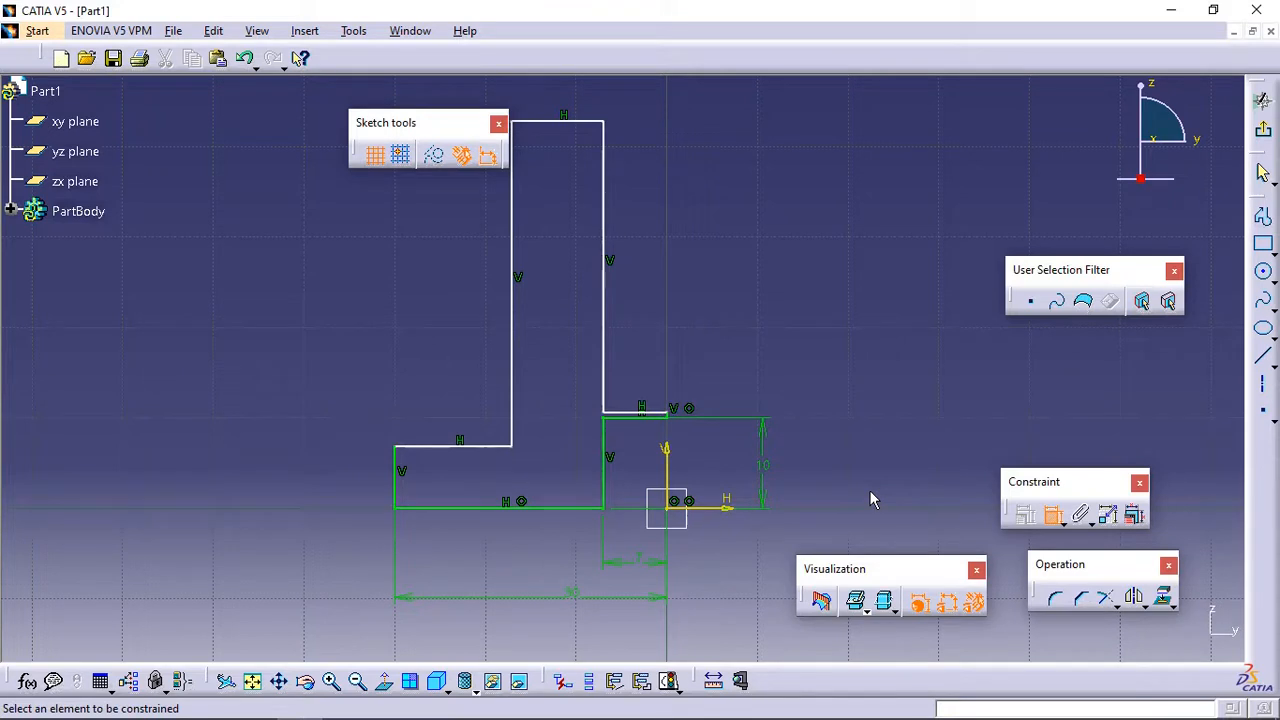
Step: Dimension the length of the upright's inner edge and set it to 18 mm
{"action": "left_click", "coordinate": [607, 334]}
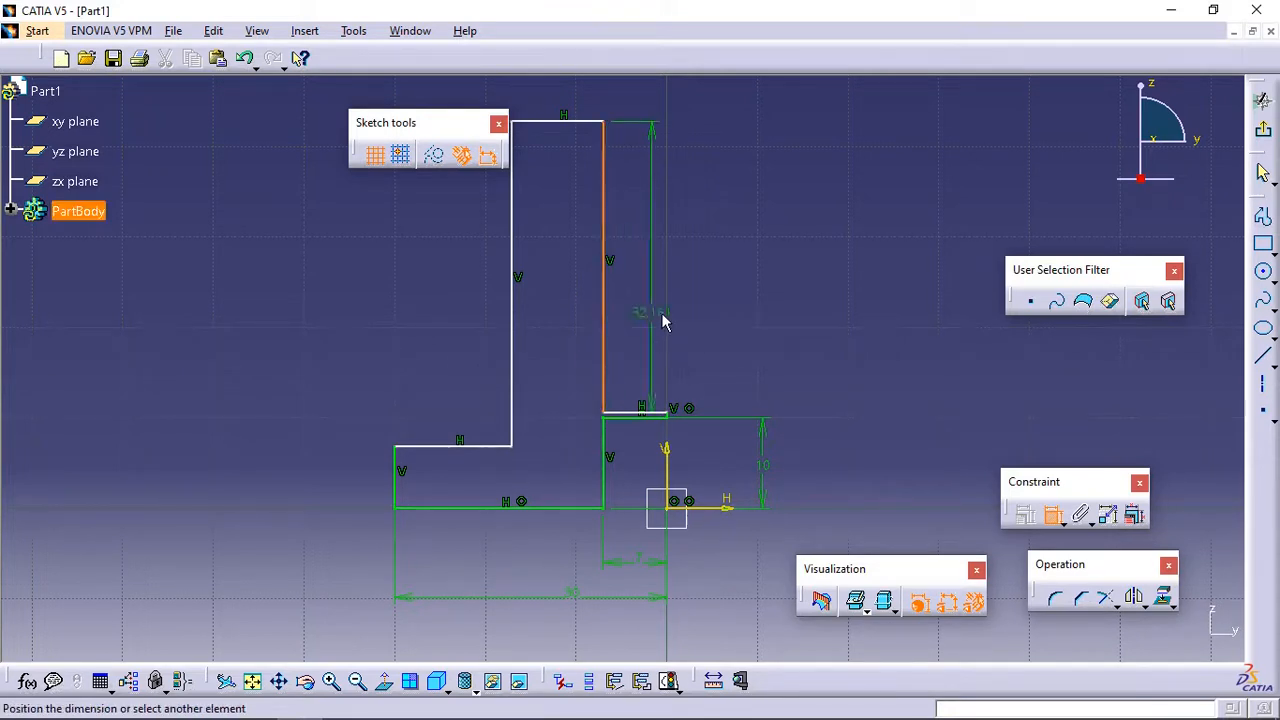
{"action": "left_click", "coordinate": [716, 310]}
{"action": "double_click", "coordinate": [718, 303]}
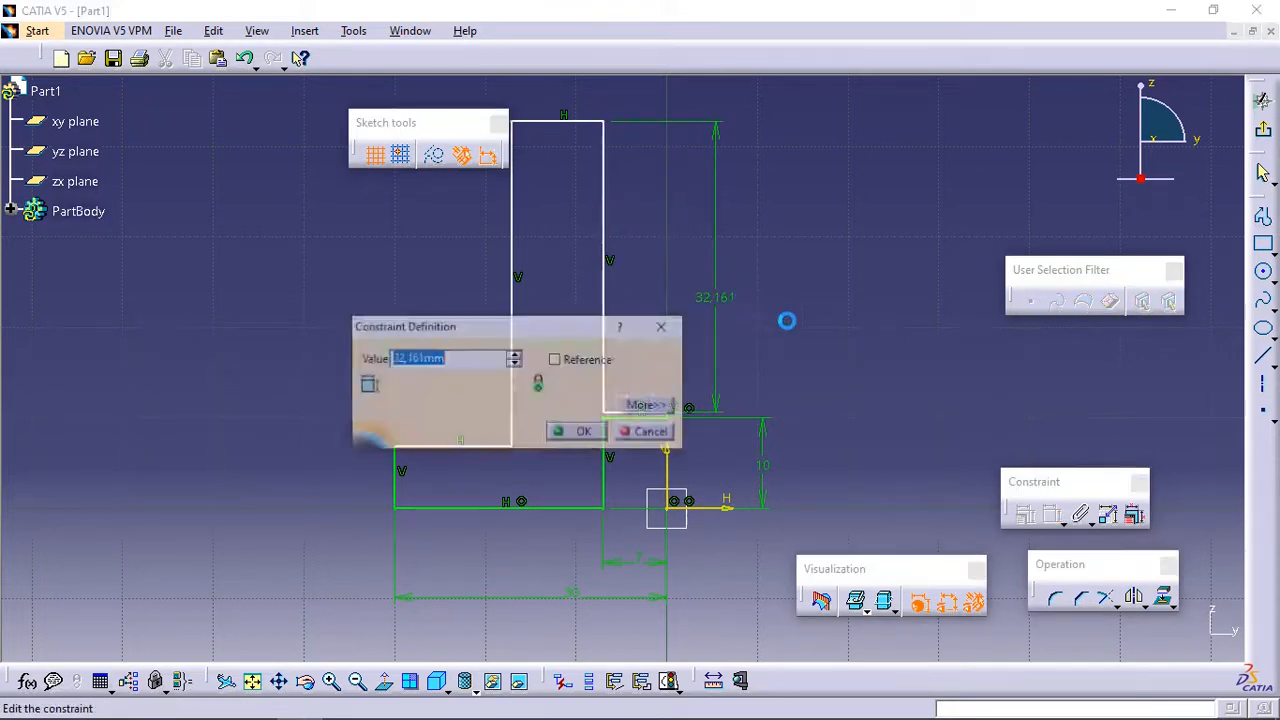
{"action": "type", "text": "18"}
{"action": "key", "text": "Return"}
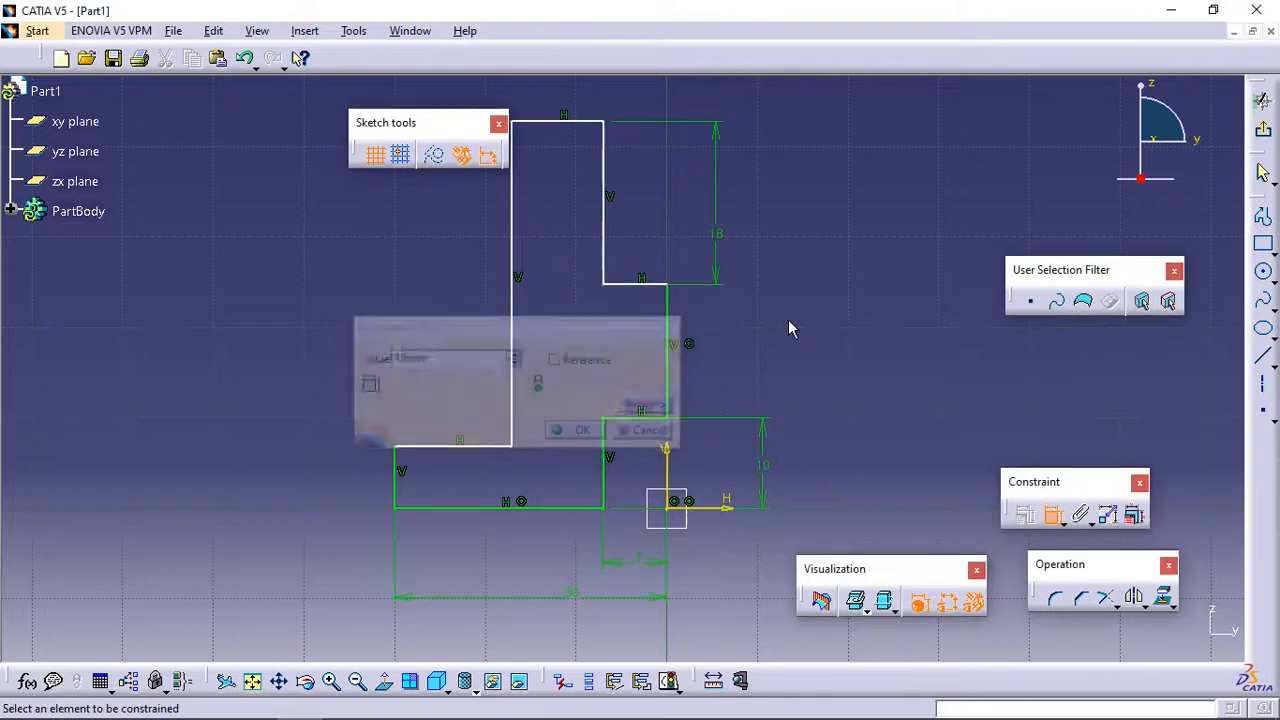
Step: Dimension the overall height between the upright's top edge and the foot's bottom edge and set it to 35 mm
{"action": "left_click", "coordinate": [557, 121]}
{"action": "left_click", "coordinate": [521, 508]}
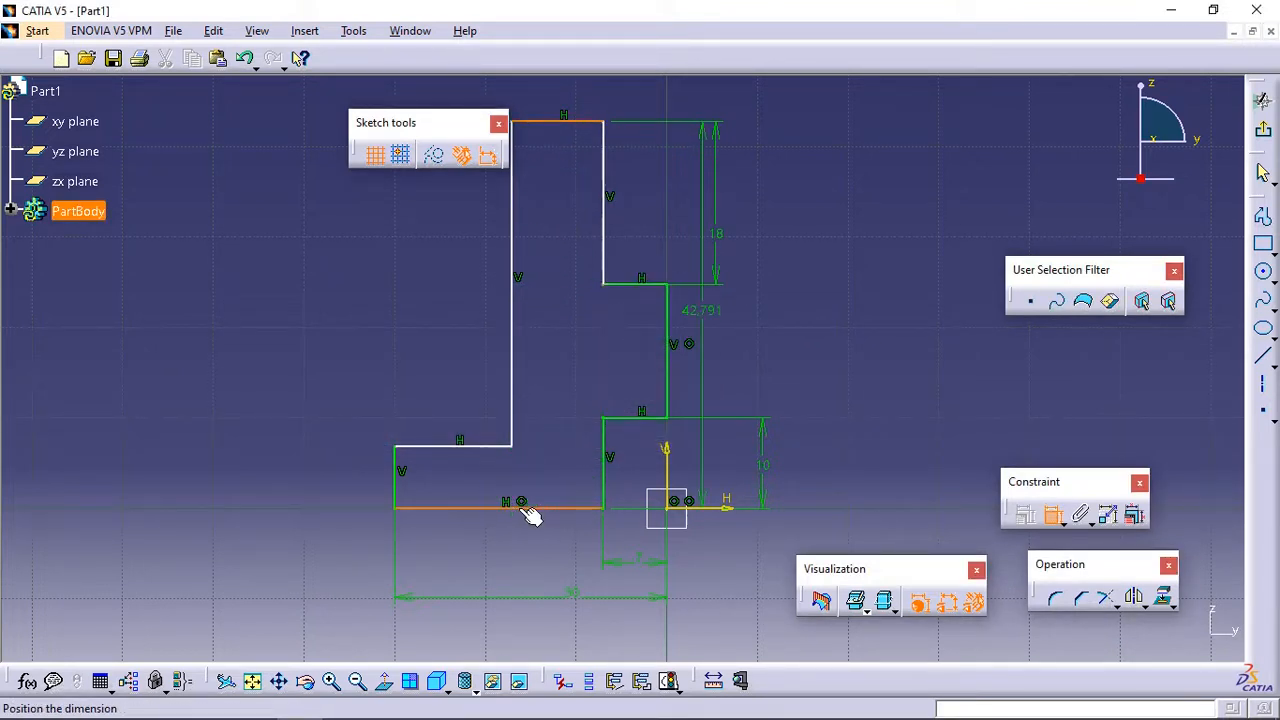
{"action": "left_click", "coordinate": [329, 324]}
{"action": "double_click", "coordinate": [334, 329]}
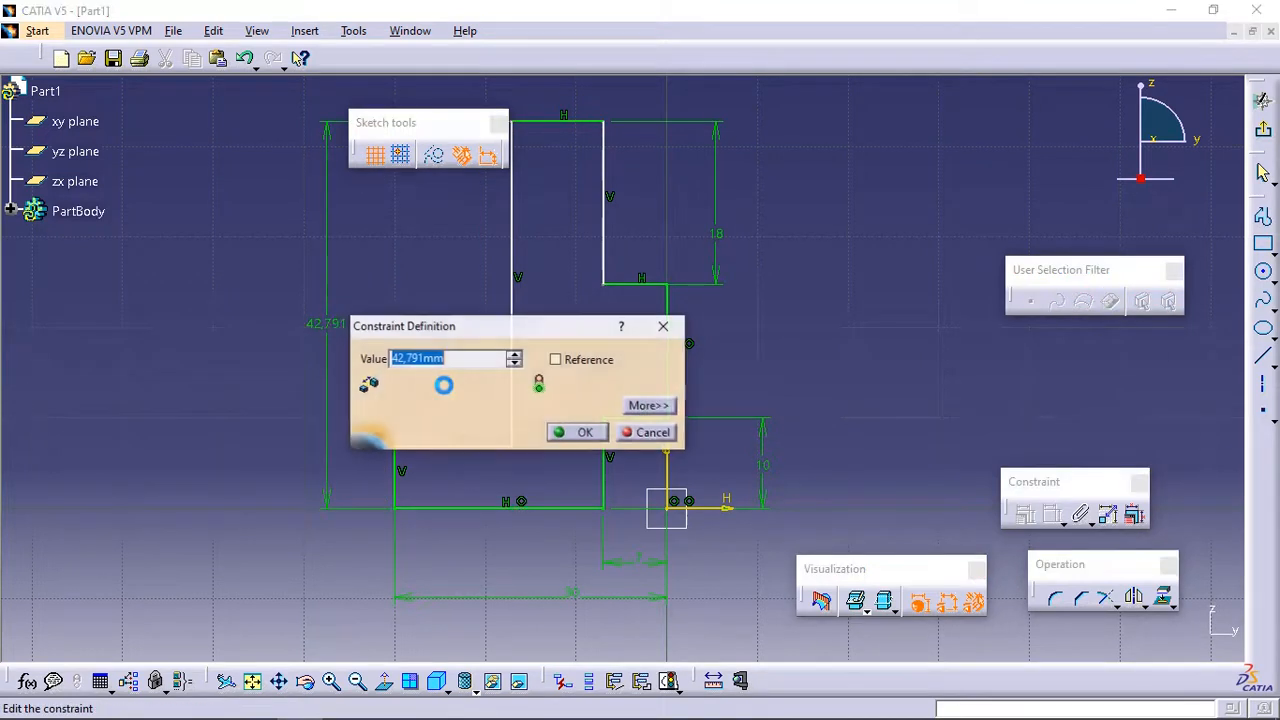
{"action": "type", "text": "35"}
{"action": "key", "text": "Return"}
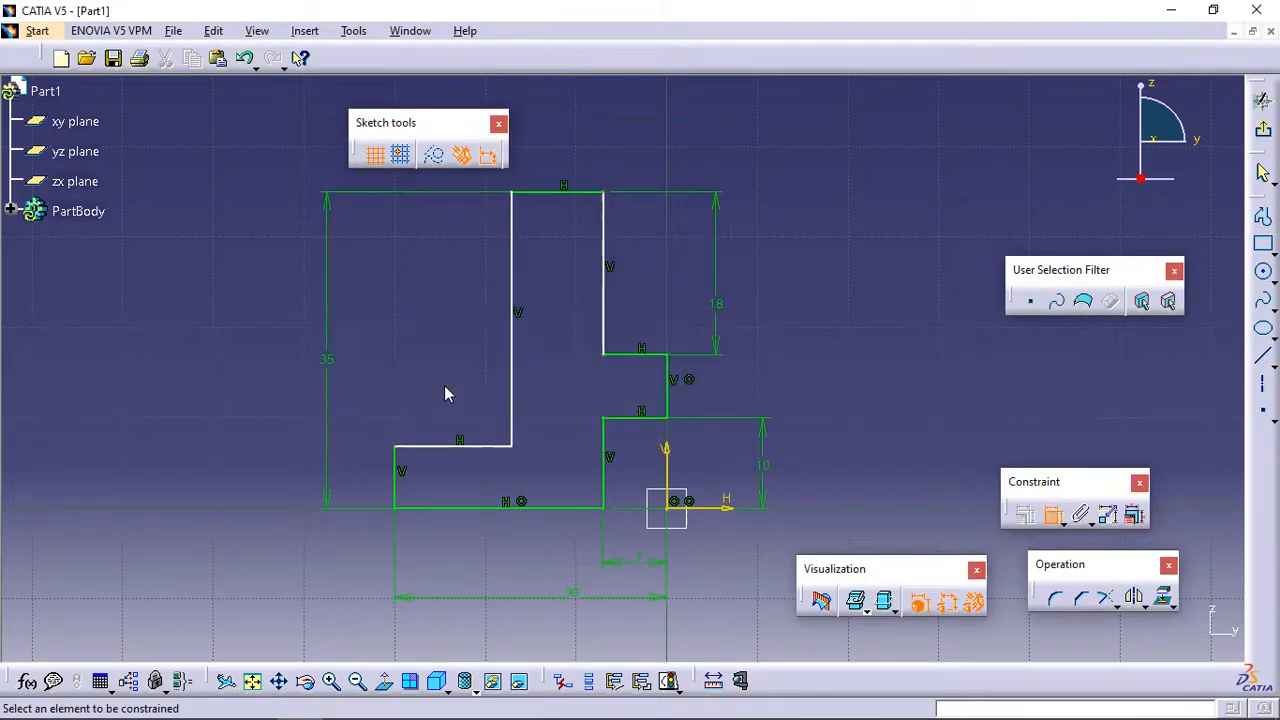
Step: Dimension the distance between the upright's inner edge and the short edge on the vertical axis and set it to 5 mm
{"action": "left_click", "coordinate": [603, 308]}
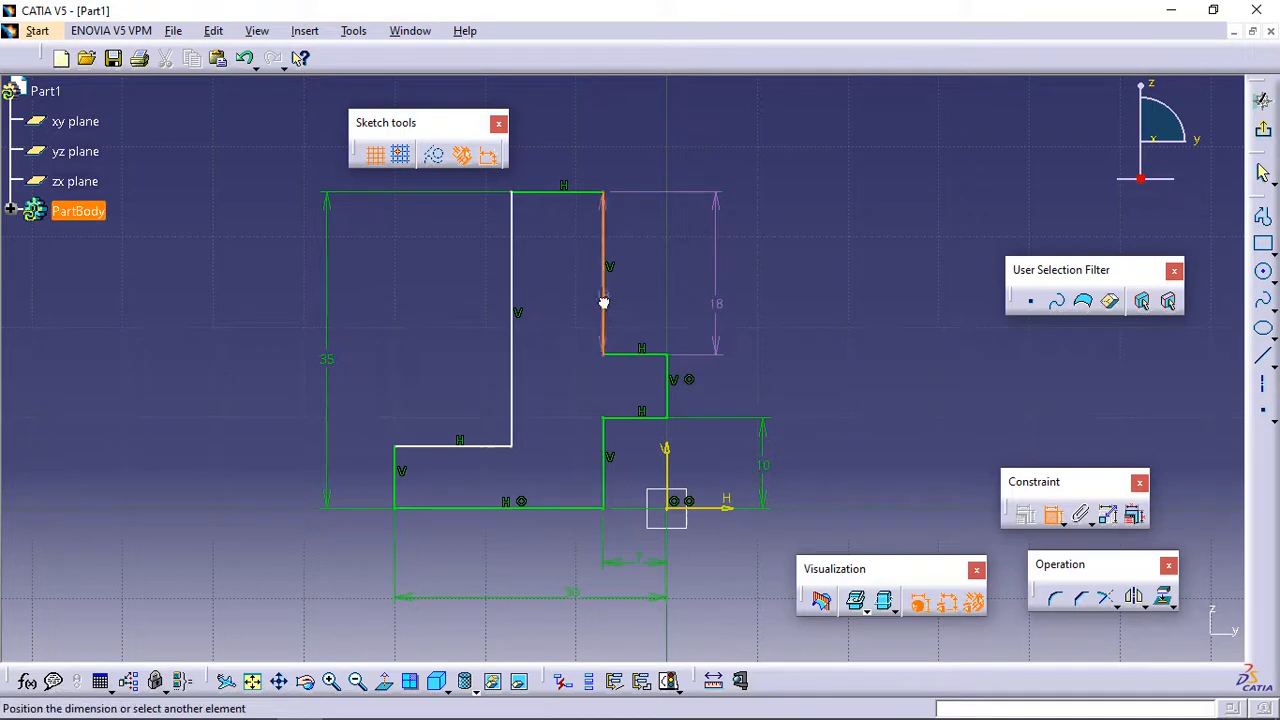
{"action": "left_click", "coordinate": [678, 375]}
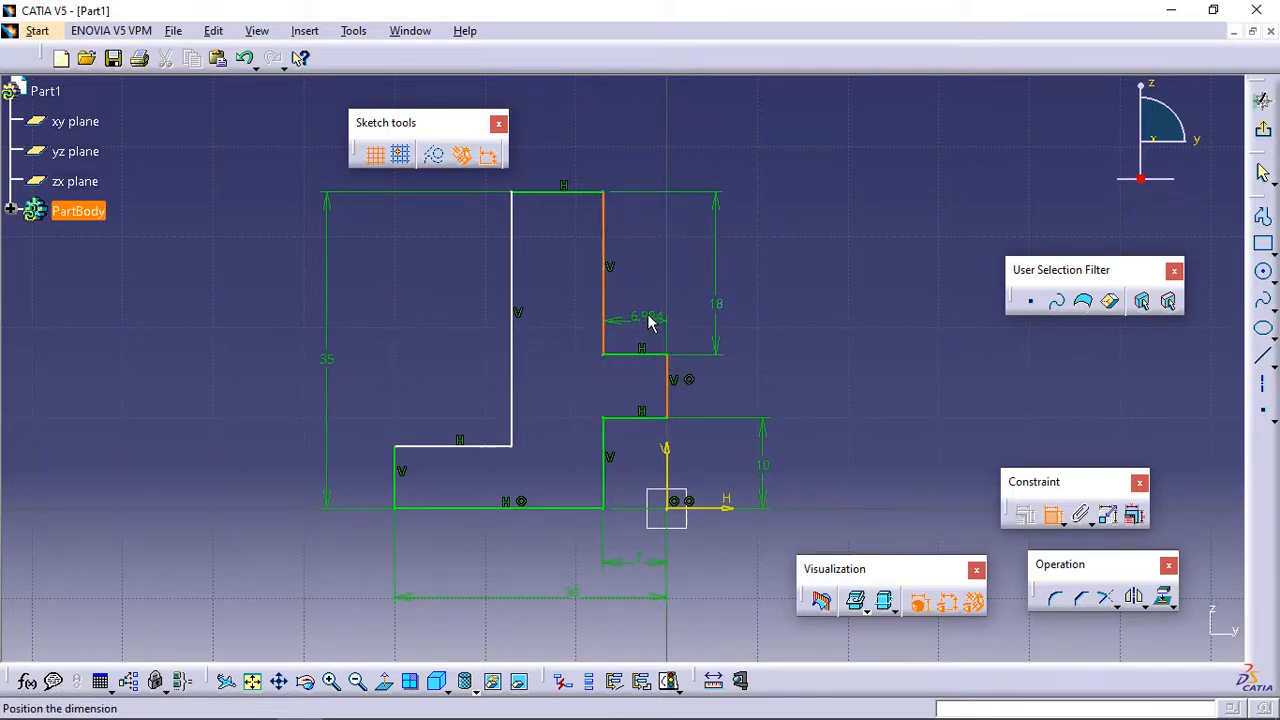
{"action": "left_click", "coordinate": [640, 289]}
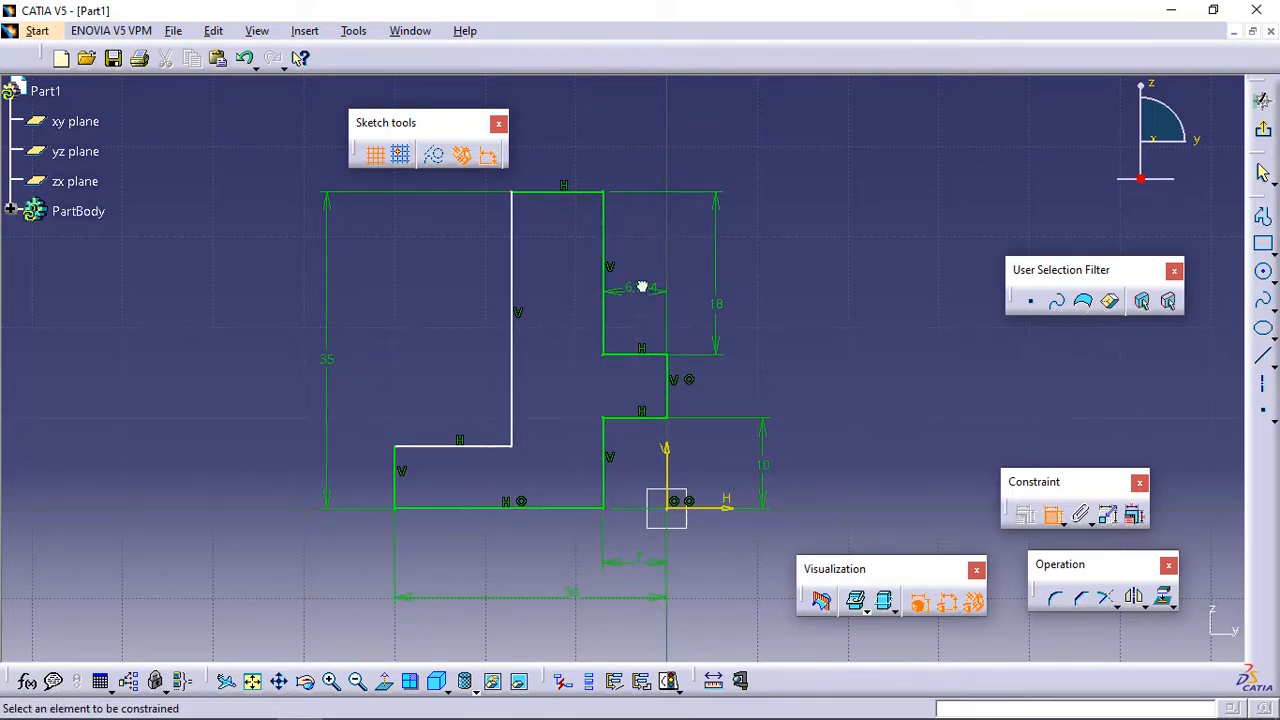
{"action": "double_click", "coordinate": [640, 289]}
{"action": "type", "text": "5"}
{"action": "key", "text": "Return"}
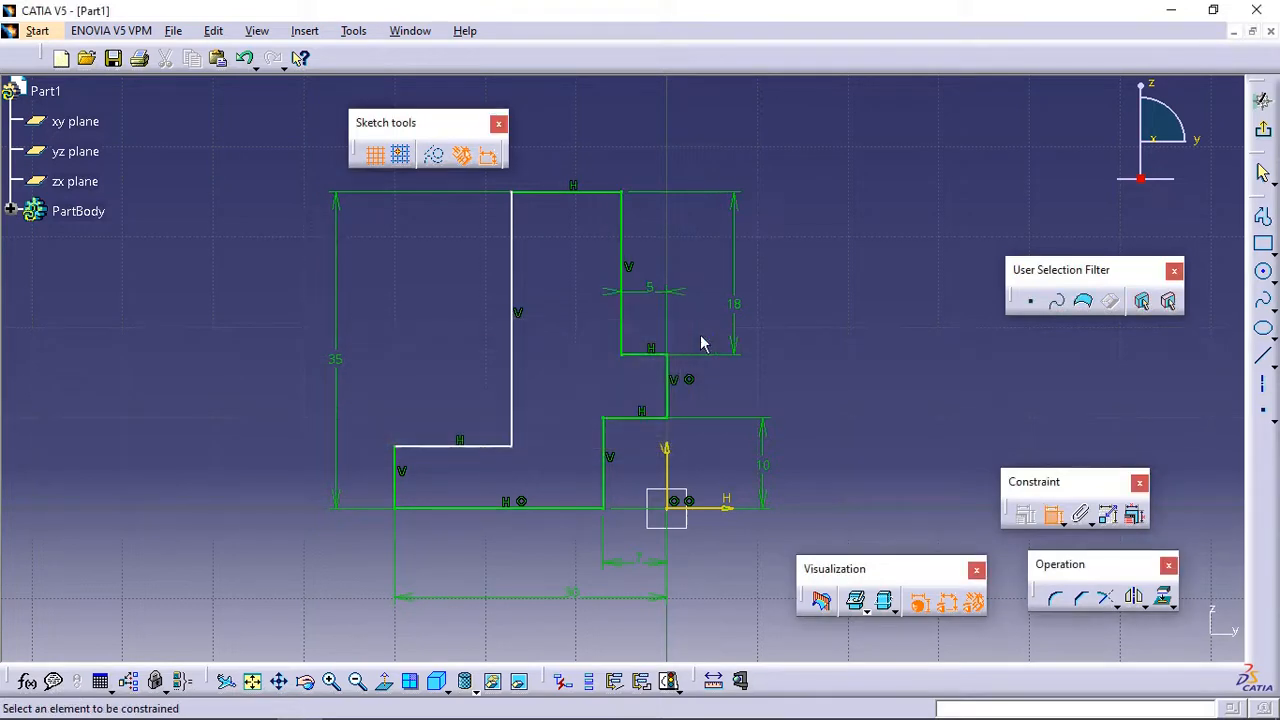
Step: Dimension the length of the upright's top edge and set it to 12 mm
{"action": "mouse_move", "coordinate": [645, 270]}
{"action": "middle_mouse_down"}
{"action": "mouse_move", "coordinate": [660, 340]}
{"action": "mouse_move", "coordinate": [699, 379]}
{"action": "middle_mouse_up"}
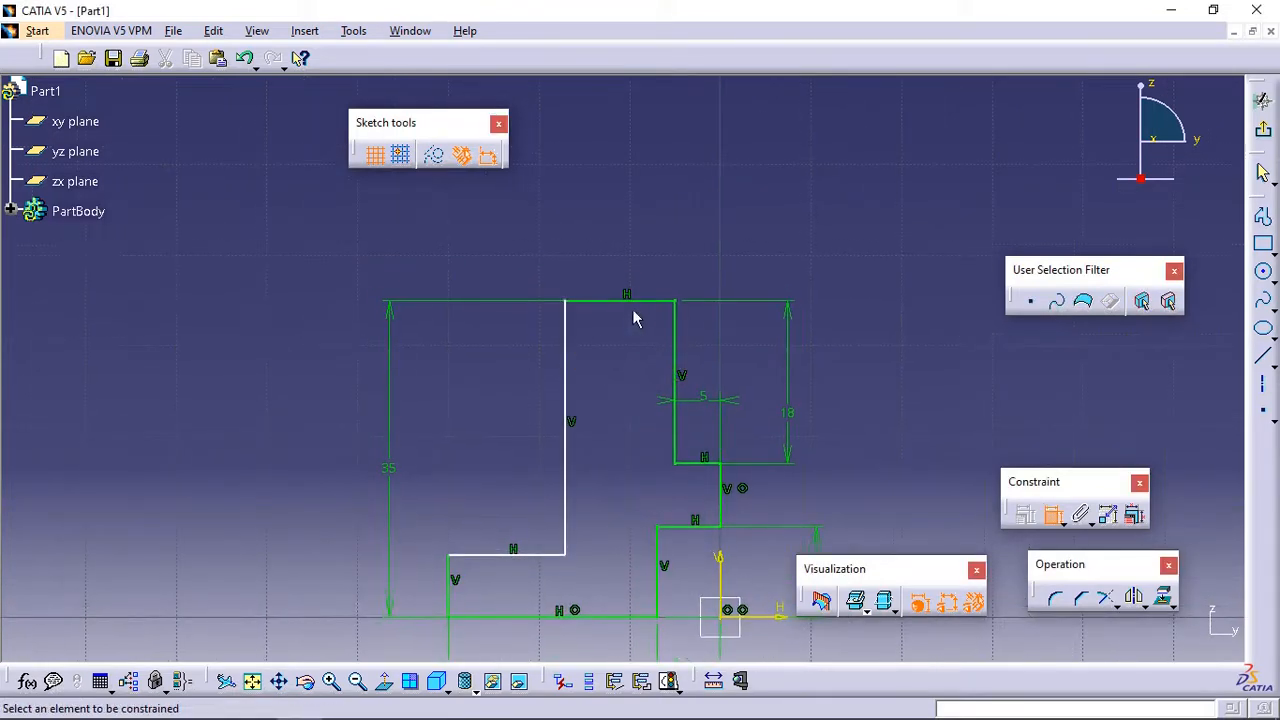
{"action": "left_click", "coordinate": [629, 298]}
{"action": "left_click", "coordinate": [631, 266]}
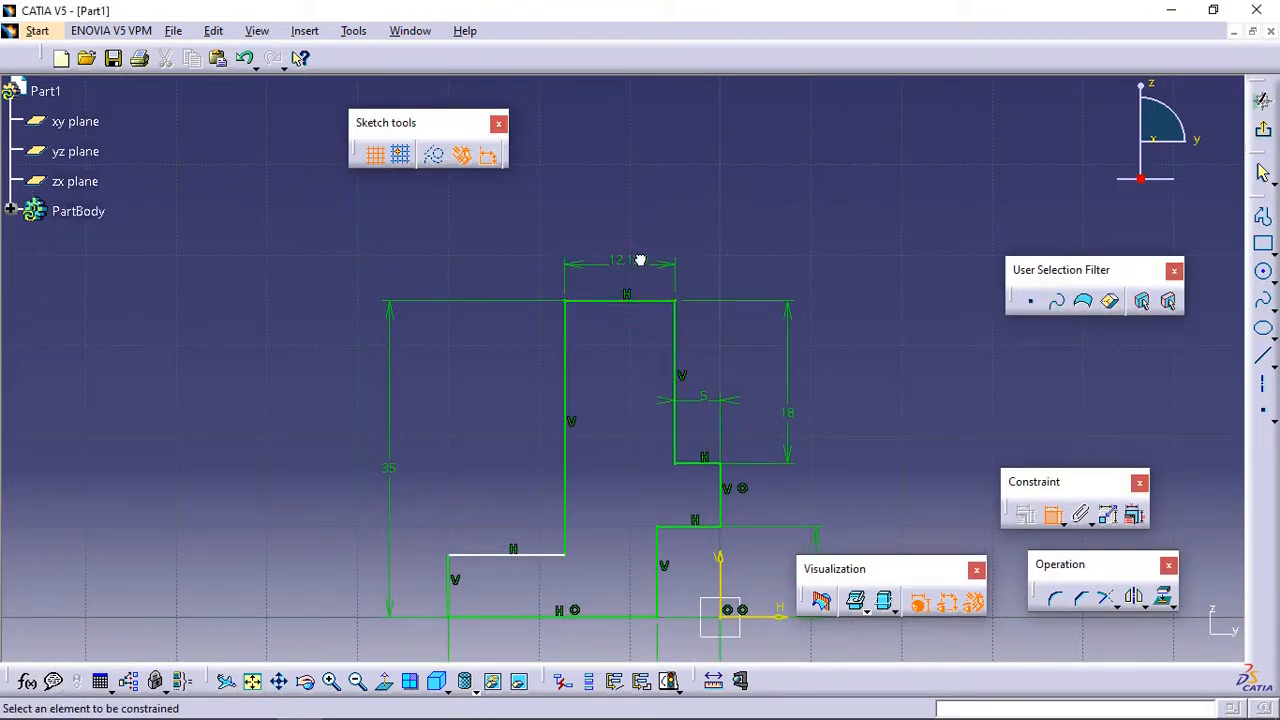
{"action": "double_click", "coordinate": [640, 260]}
{"action": "type", "text": "12"}
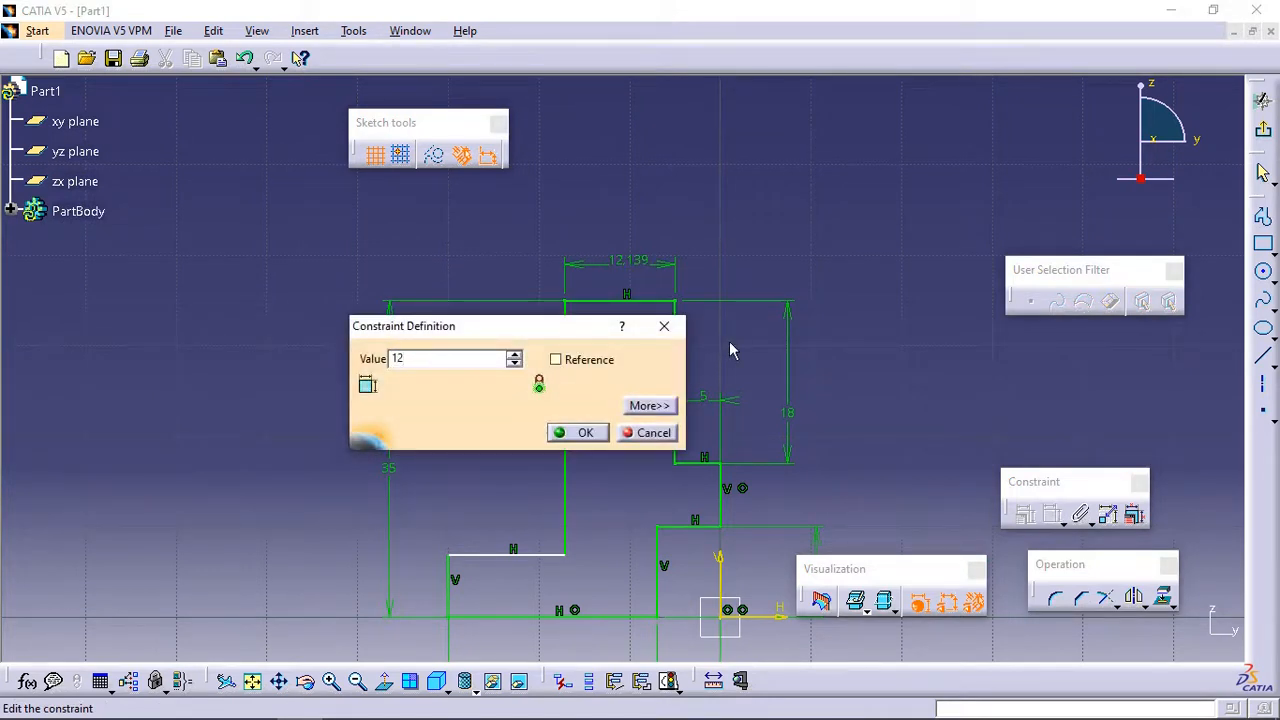
{"action": "key", "text": "Return"}
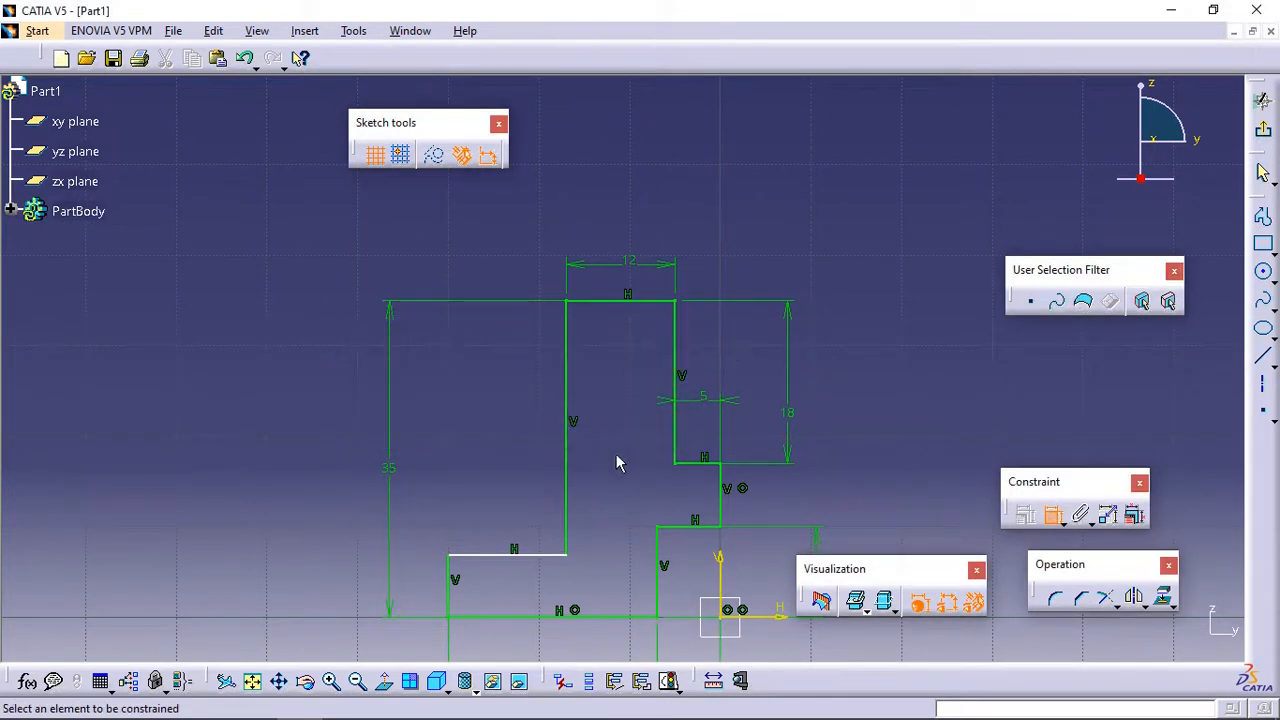
Step: Dimension the length of the foot's short outer vertical edge, set it to 7 mm and exit the sketch
{"action": "left_click", "coordinate": [448, 584]}
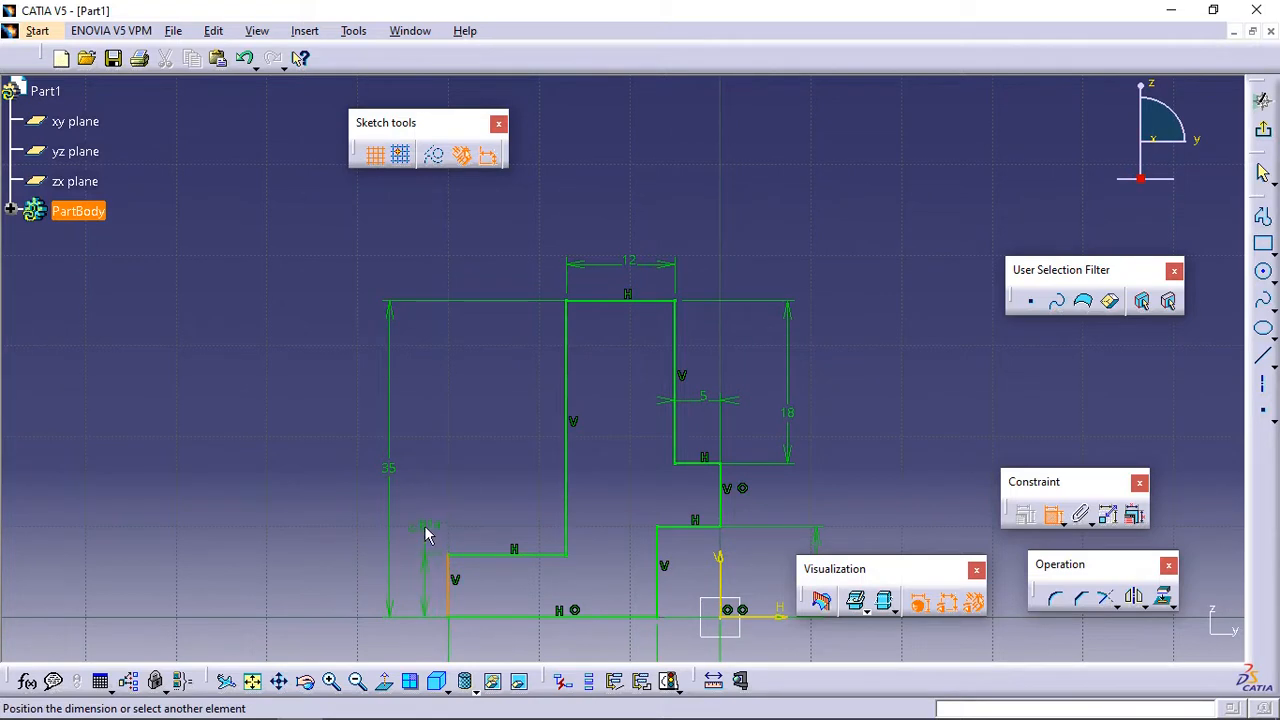
{"action": "left_click", "coordinate": [429, 531]}
{"action": "double_click", "coordinate": [430, 518]}
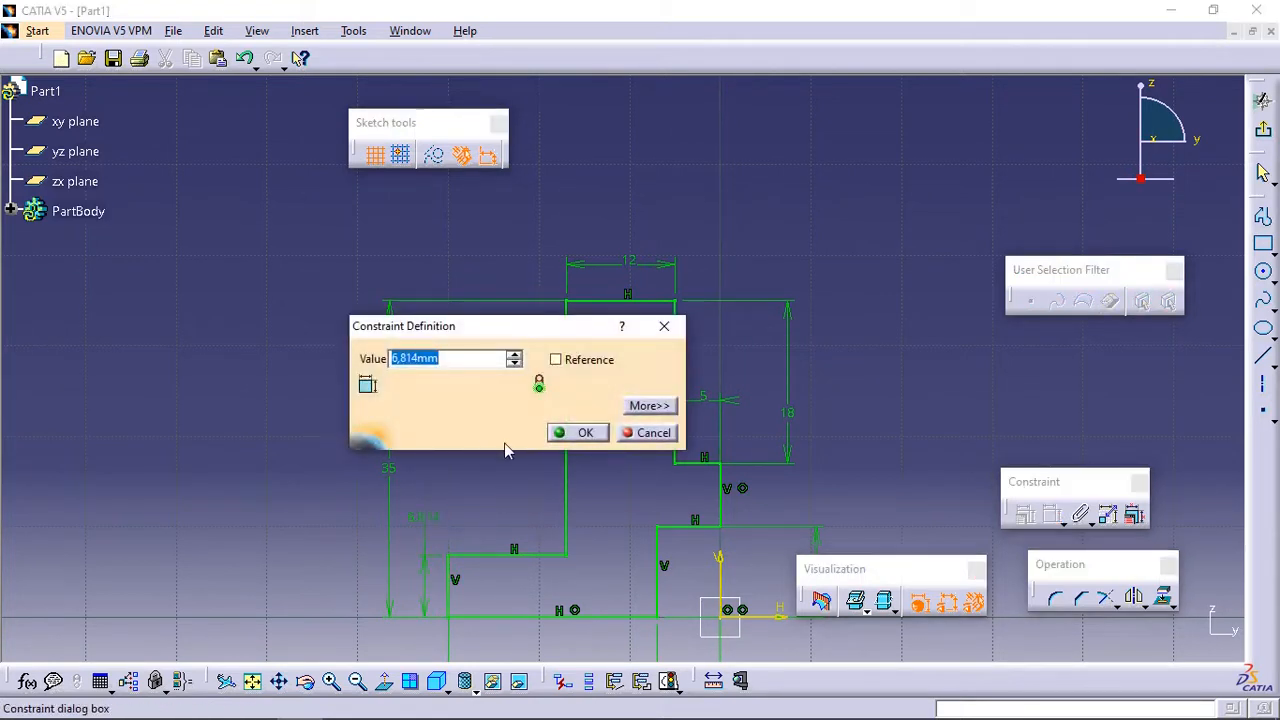
{"action": "type", "text": "7"}
{"action": "key", "text": "Return"}
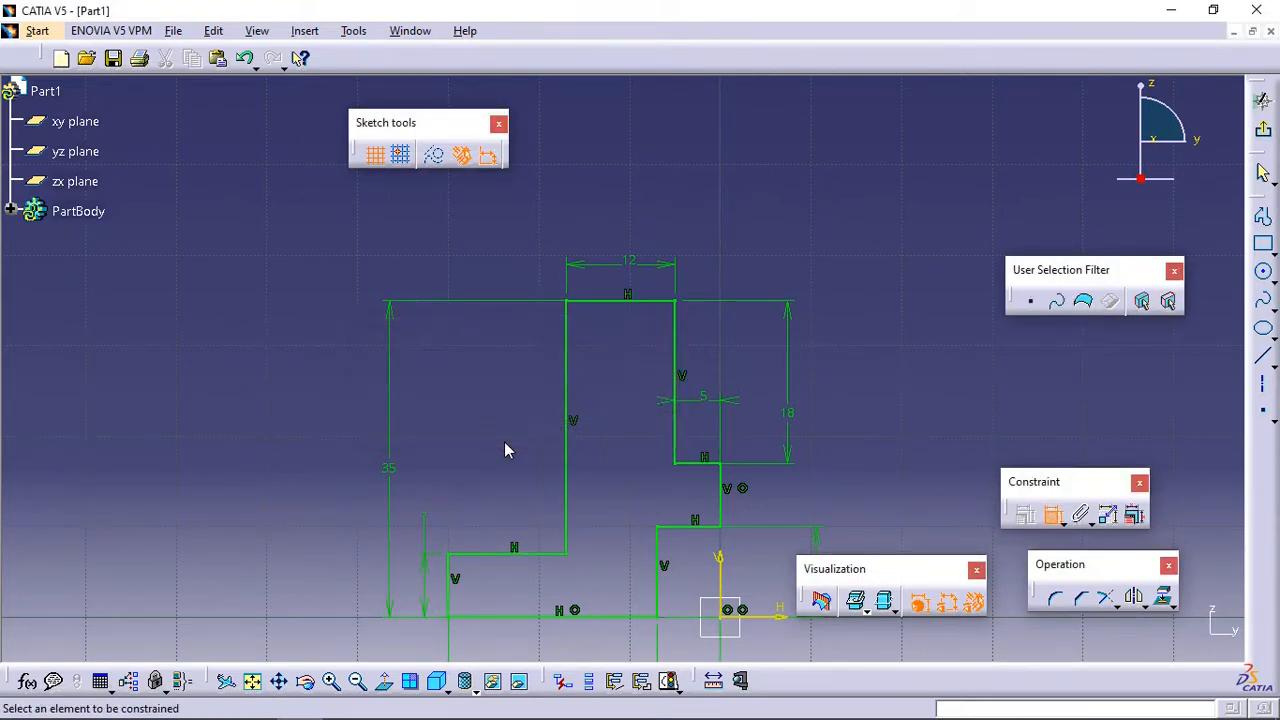
{"action": "mouse_move", "coordinate": [533, 430]}
{"action": "middle_mouse_down"}
{"action": "mouse_move", "coordinate": [591, 369]}
{"action": "mouse_move", "coordinate": [585, 350]}
{"action": "mouse_move", "coordinate": [594, 385]}
{"action": "middle_mouse_up"}
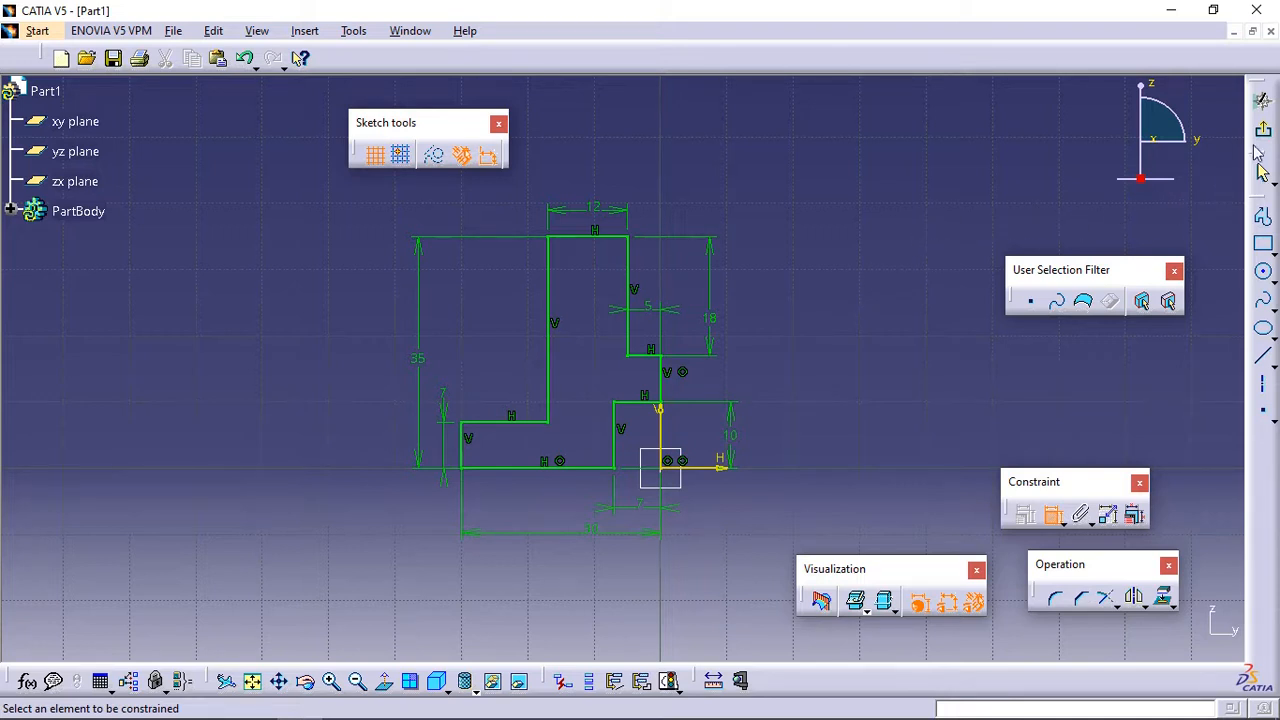
{"action": "left_click", "coordinate": [1262, 101]}
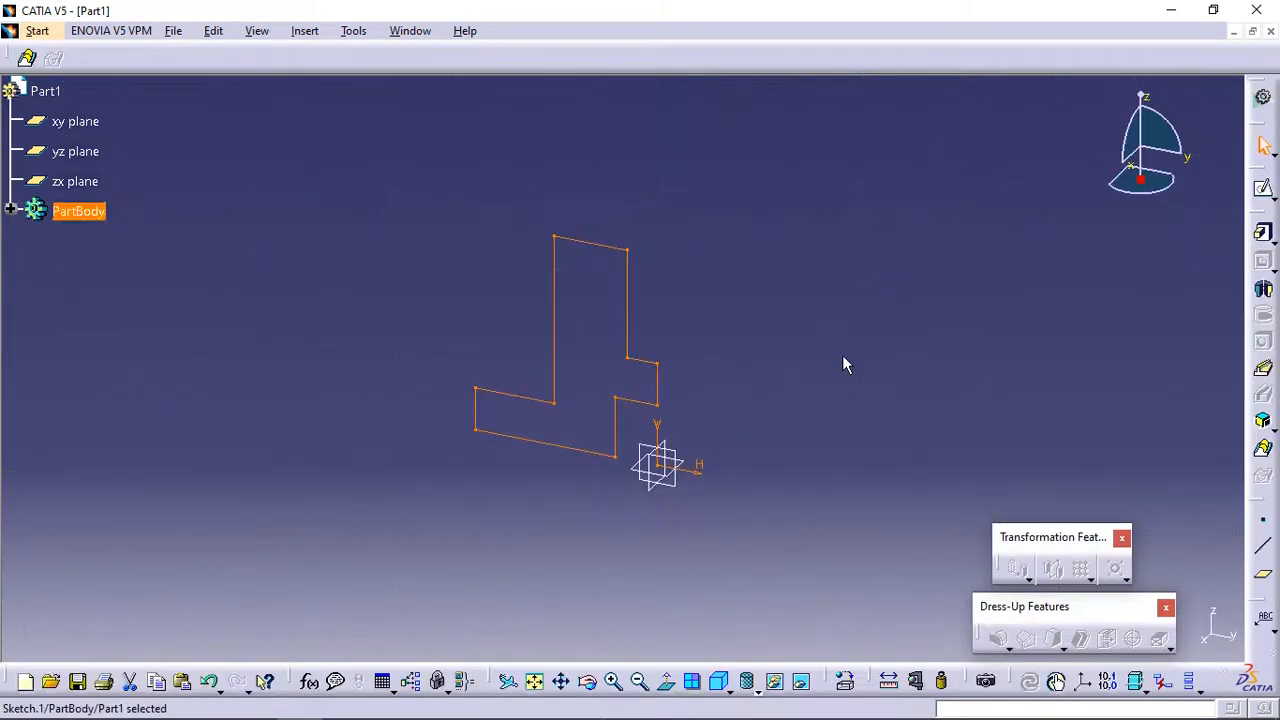
Step: Extrude the stepped profile sketch as a Pad with a length of 25 mm
{"action": "left_click", "coordinate": [11, 212]}
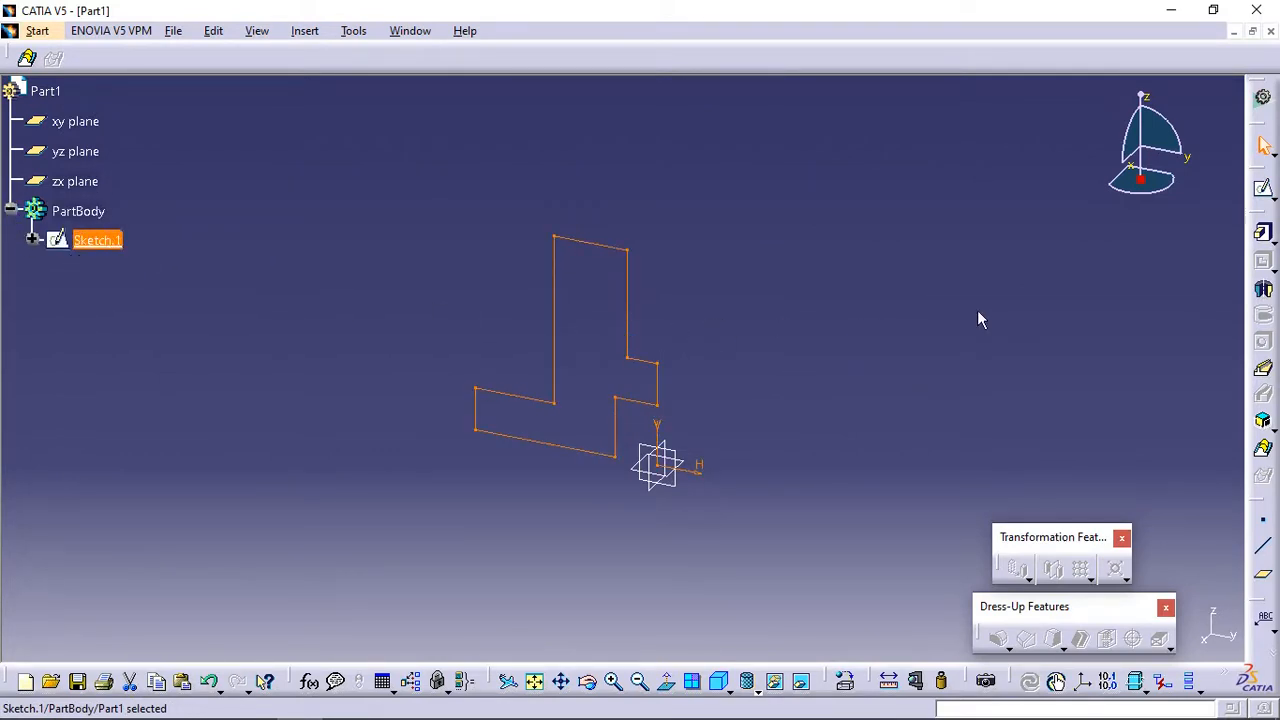
{"action": "left_click", "coordinate": [1264, 235]}
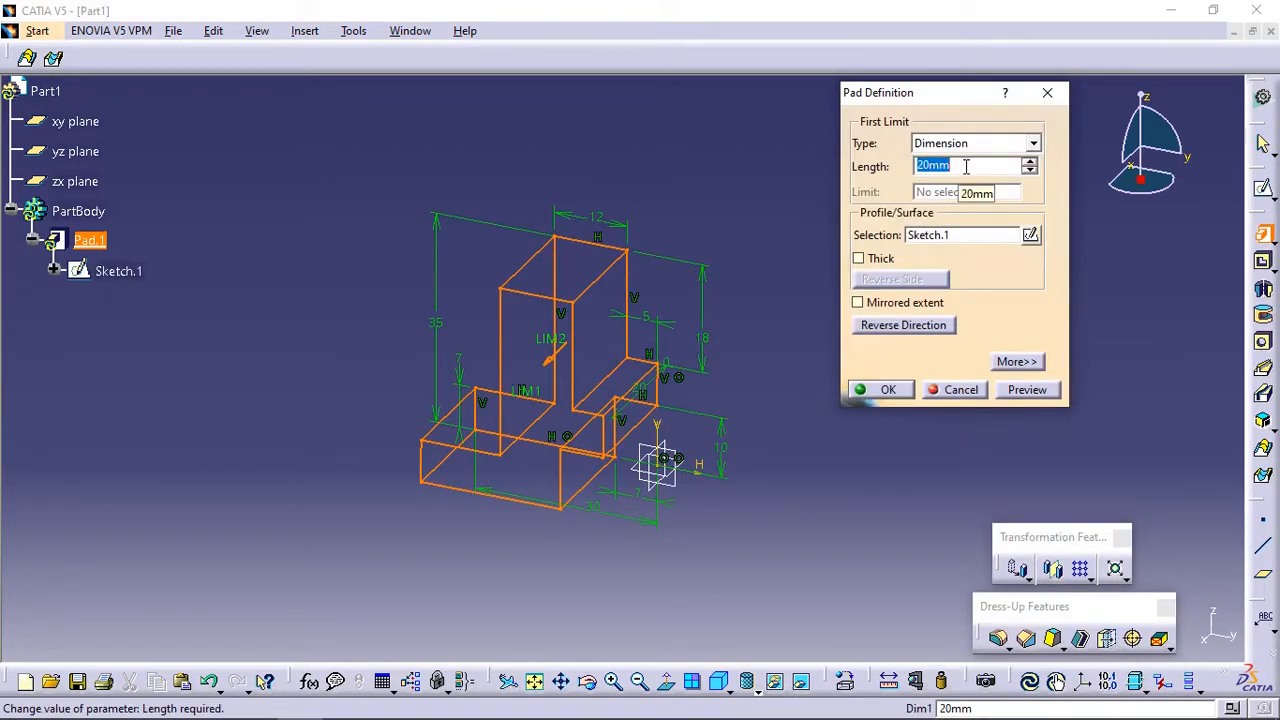
{"action": "type", "text": "25"}
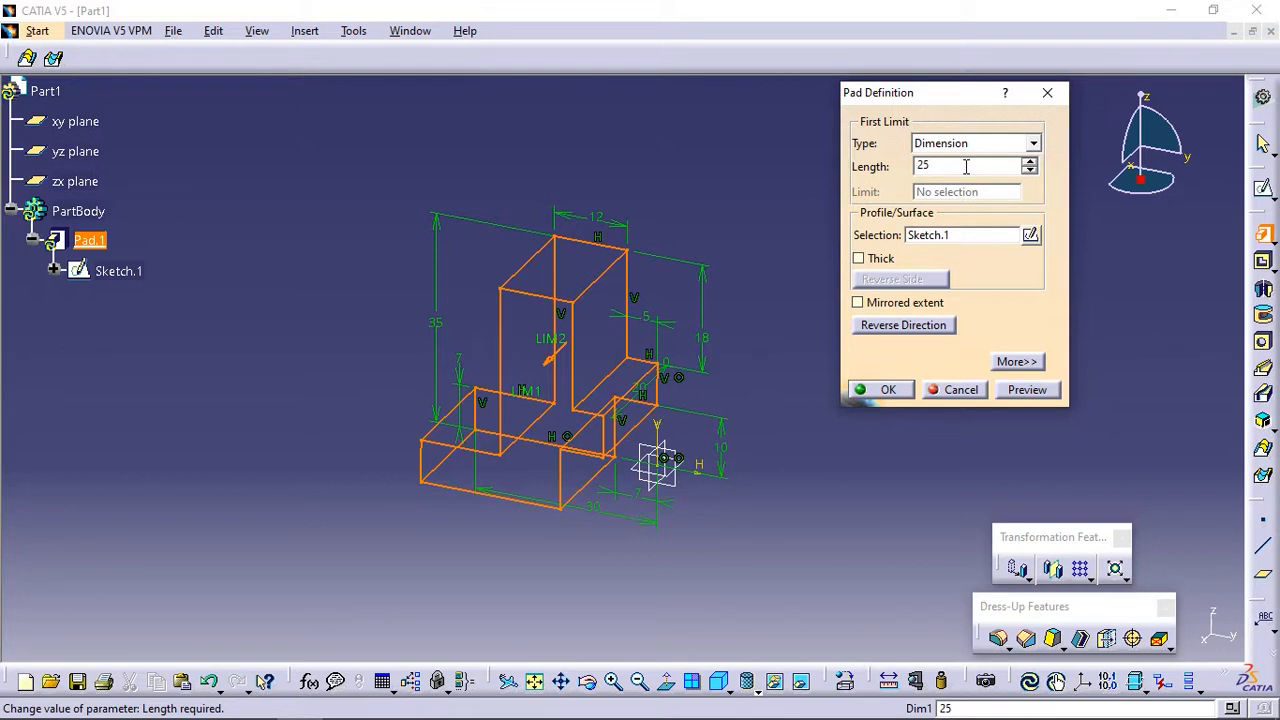
{"action": "key", "text": "Return"}
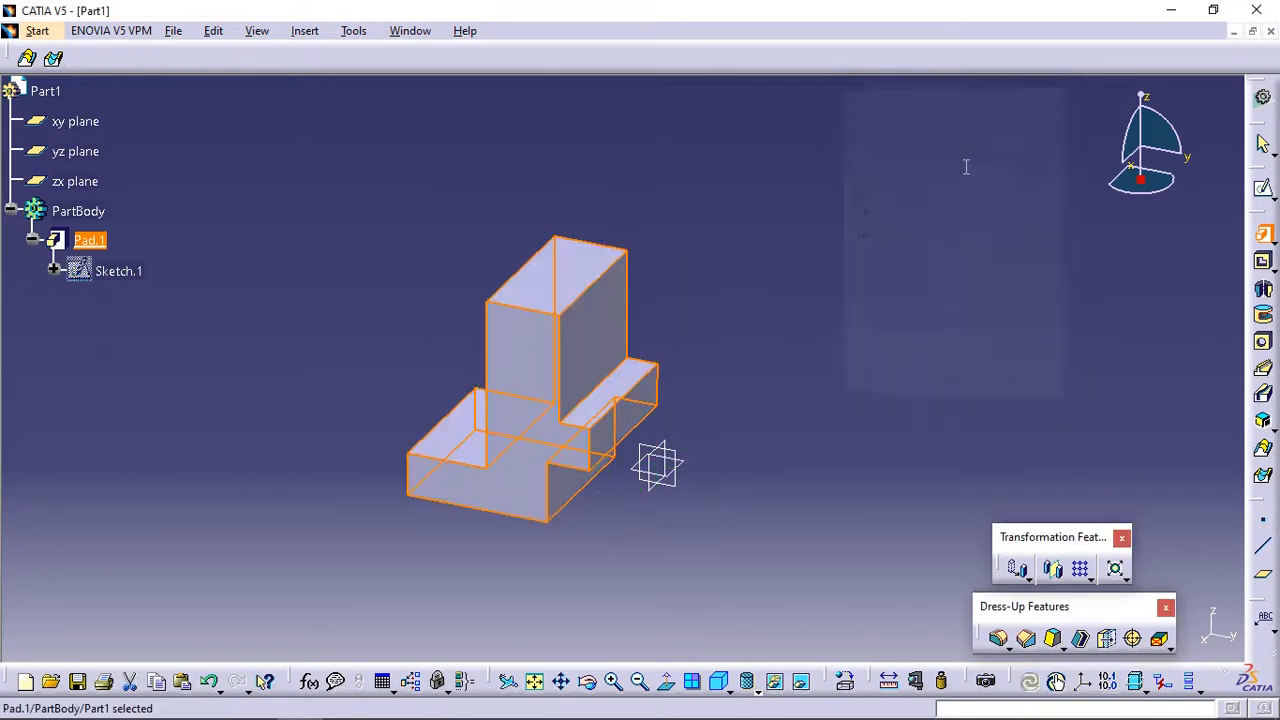
{"action": "left_click", "coordinate": [728, 556]}
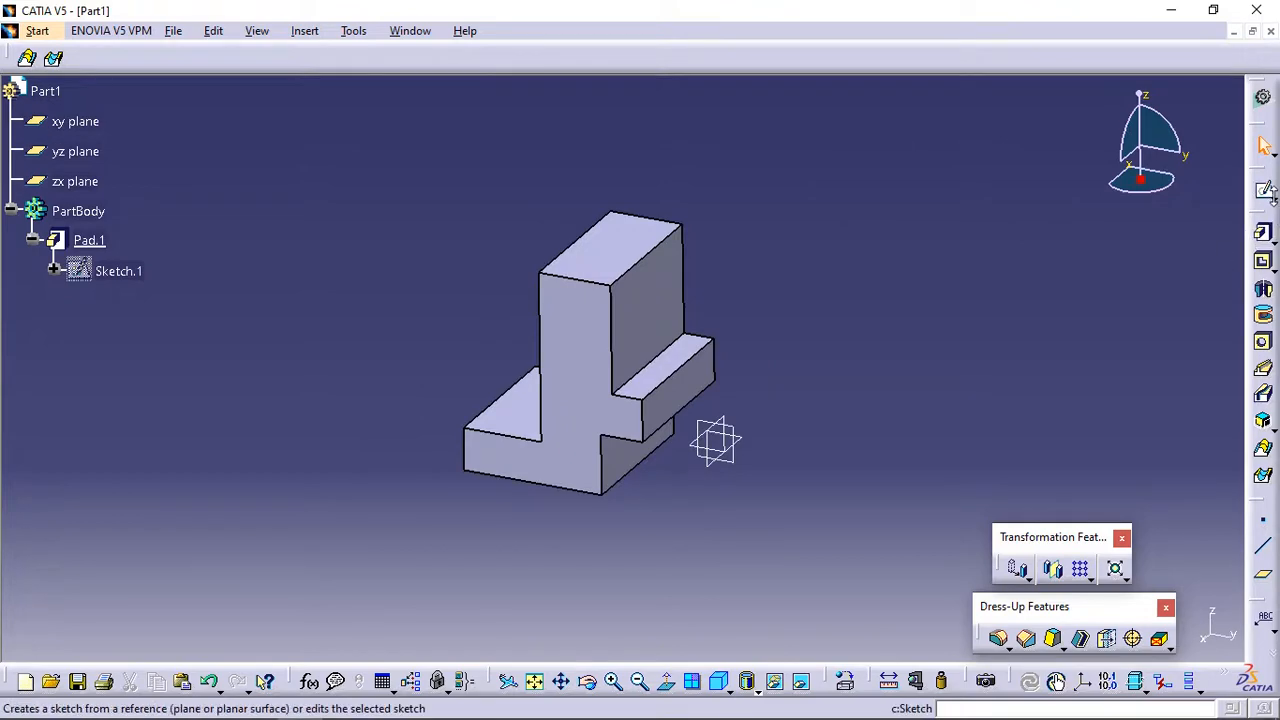
Step: Start a positioned sketch on the top face of the foot, with its origin at the barycenter of that same face
{"action": "left_click", "coordinate": [1266, 194]}
{"action": "left_click", "coordinate": [1263, 216]}
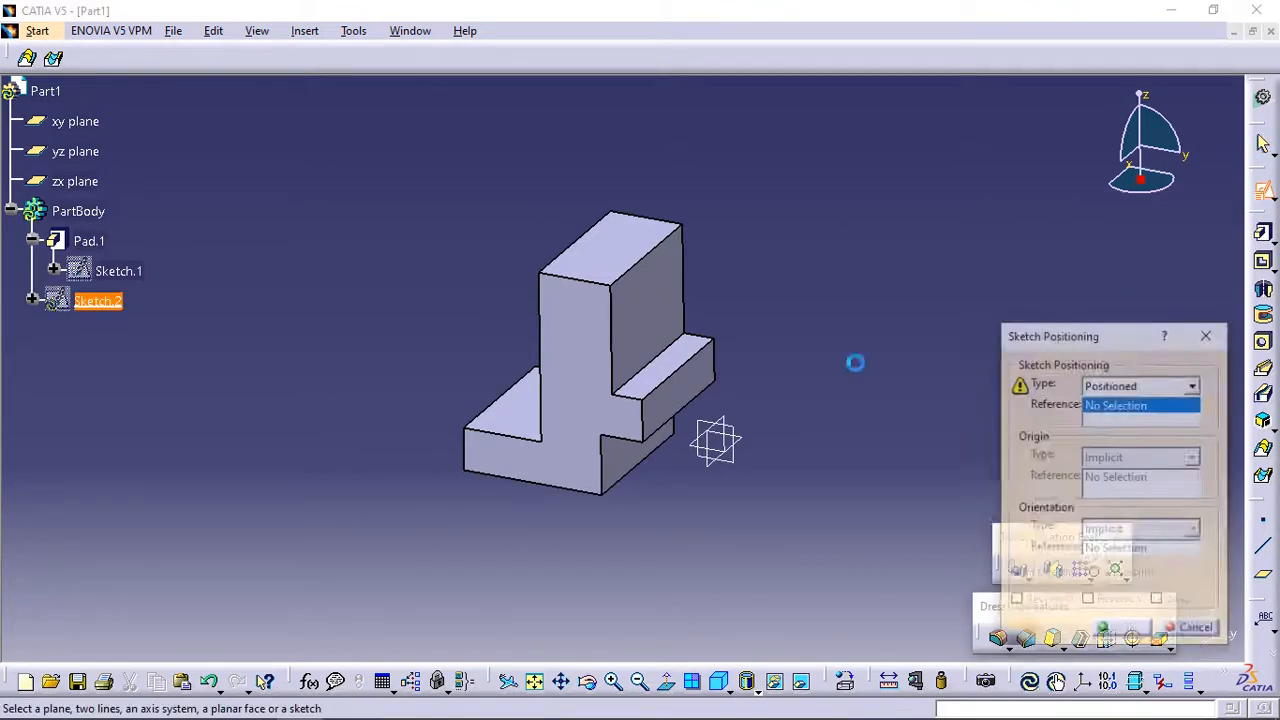
{"action": "middle_click_drag", "start_coordinate": [606, 459], "coordinate": [651, 366]}
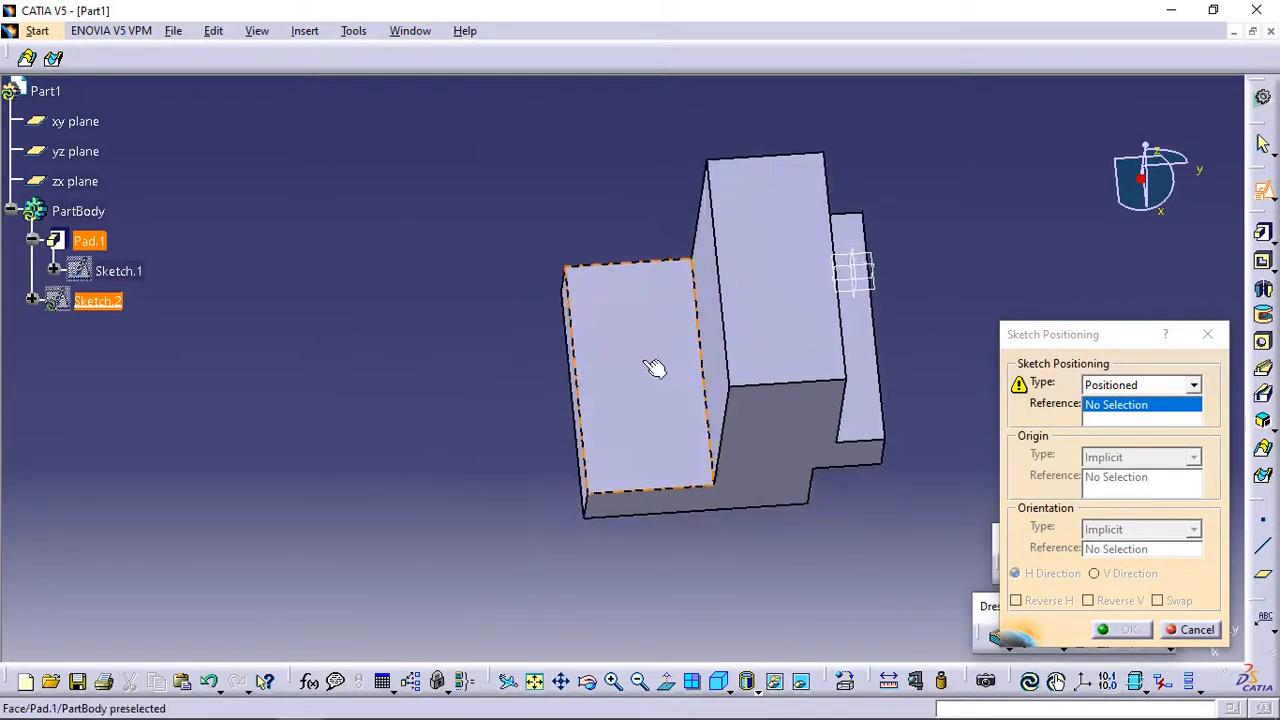
{"action": "left_click", "coordinate": [644, 380]}
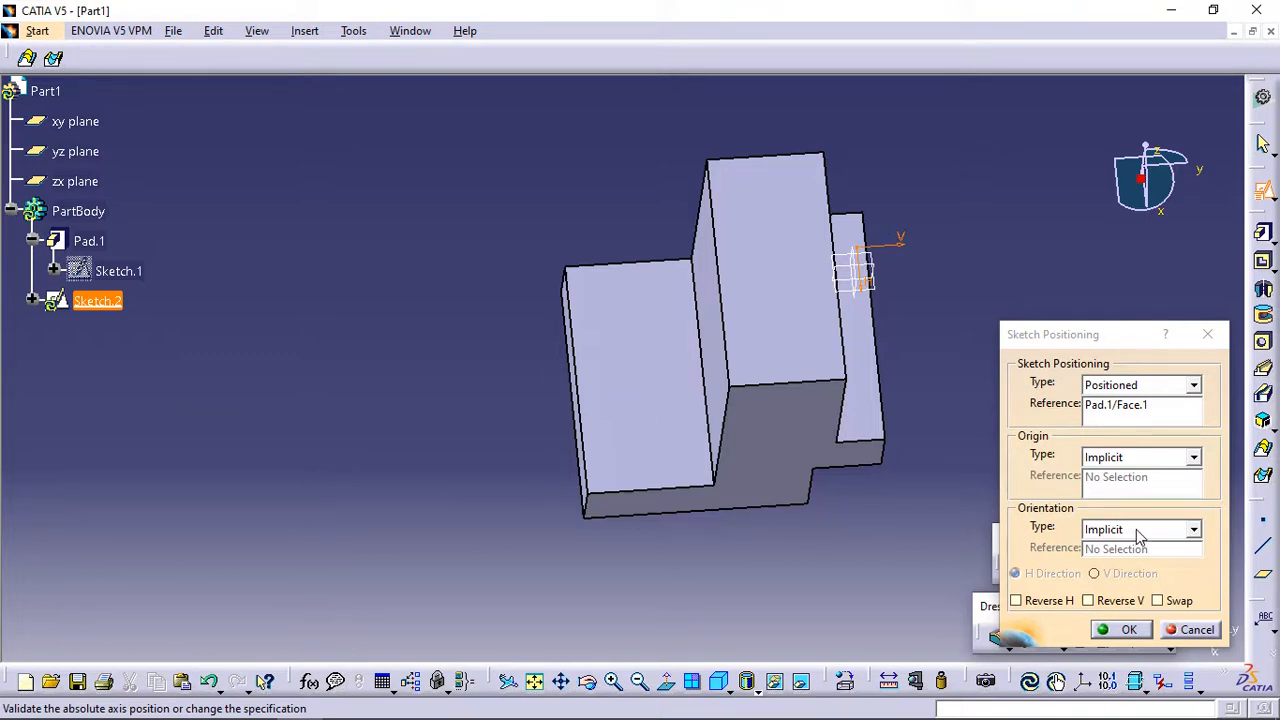
{"action": "left_click", "coordinate": [1137, 456]}
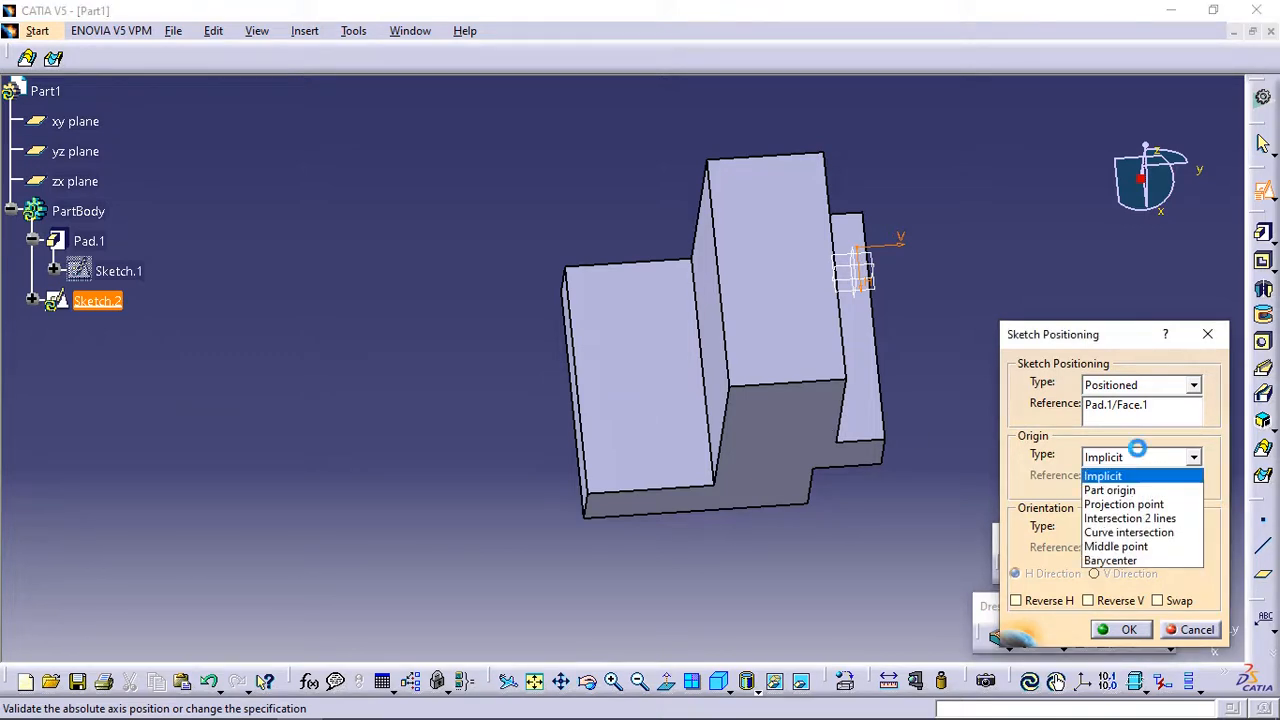
{"action": "left_click", "coordinate": [1122, 561]}
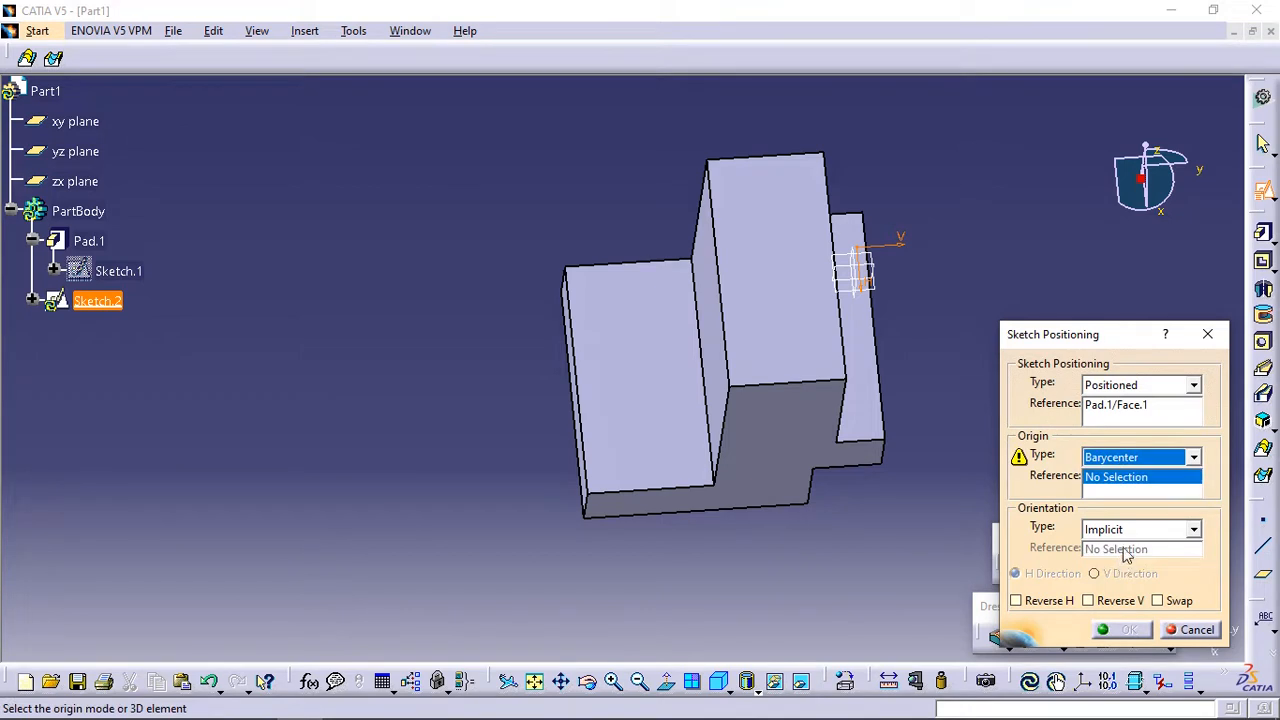
{"action": "left_click", "coordinate": [1115, 479]}
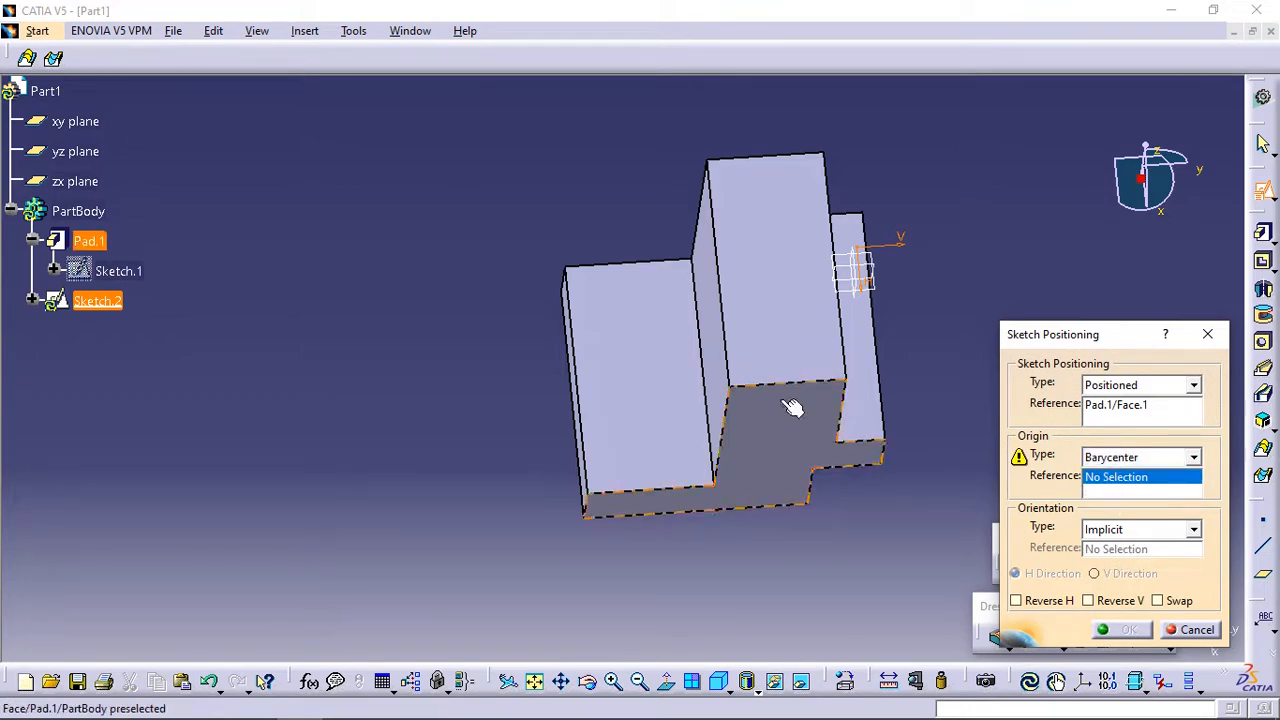
{"action": "left_click", "coordinate": [668, 397]}
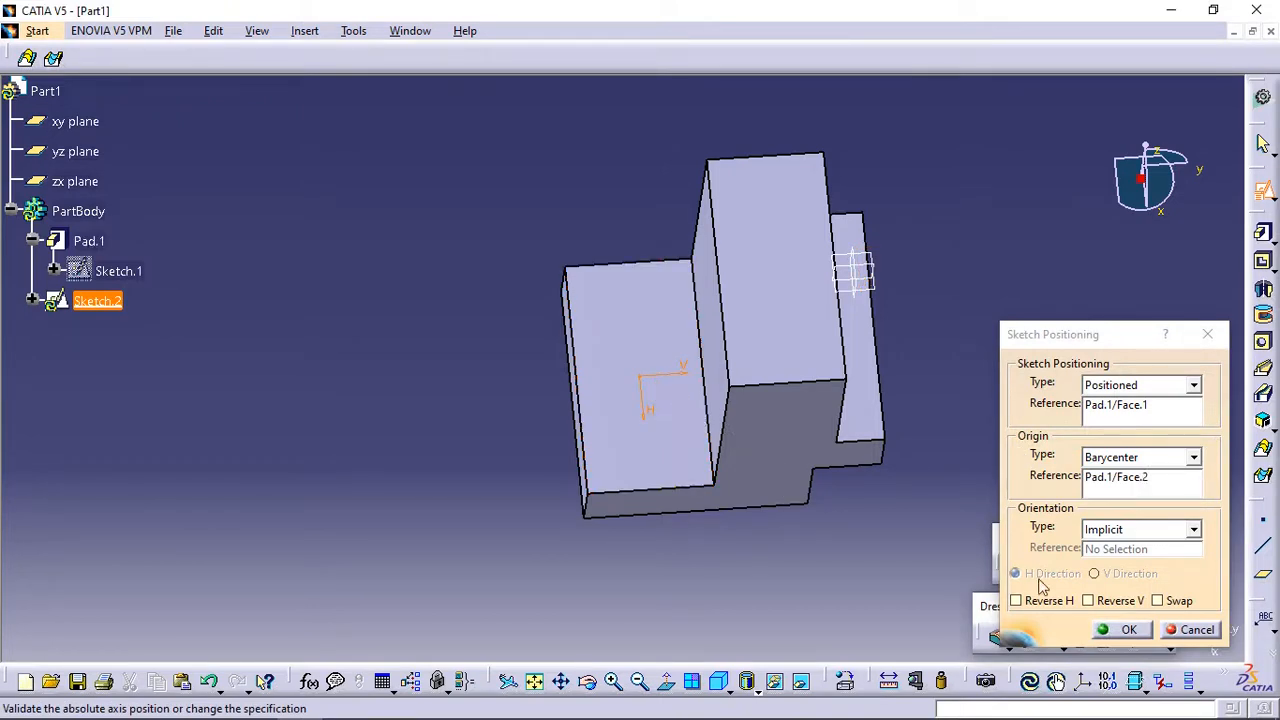
{"action": "left_click", "coordinate": [1117, 601]}
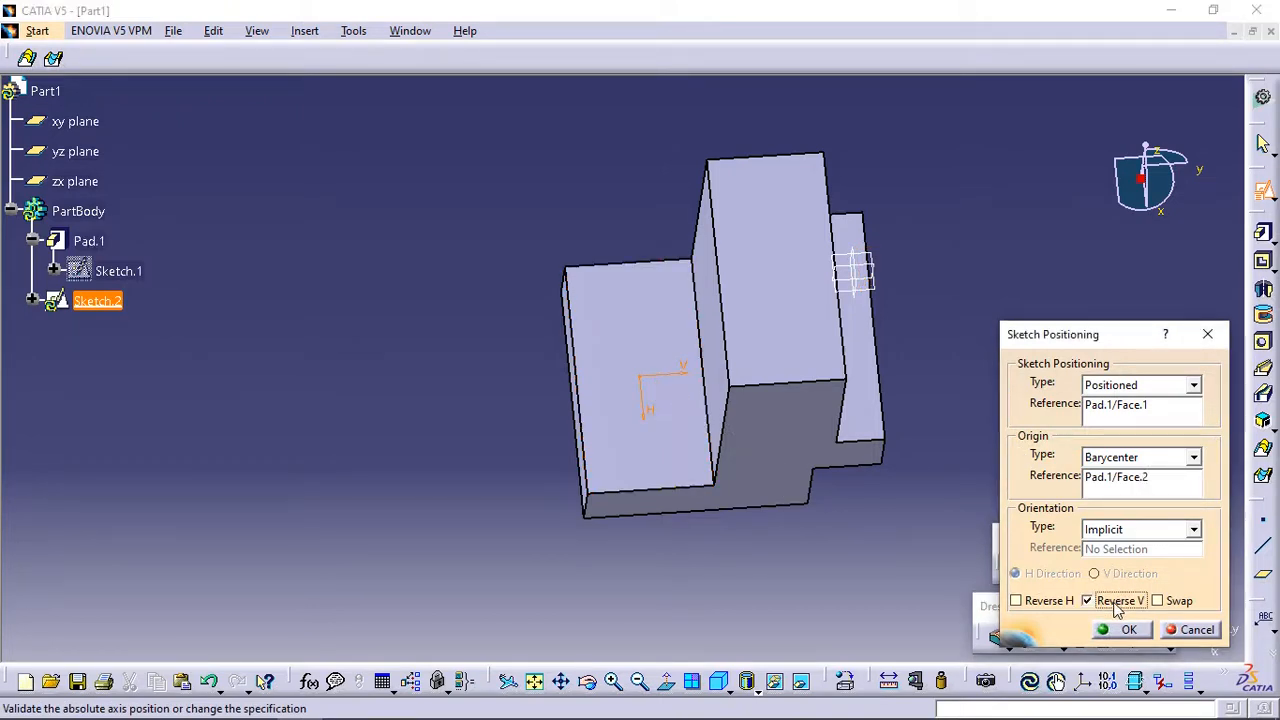
{"action": "left_click", "coordinate": [1052, 602]}
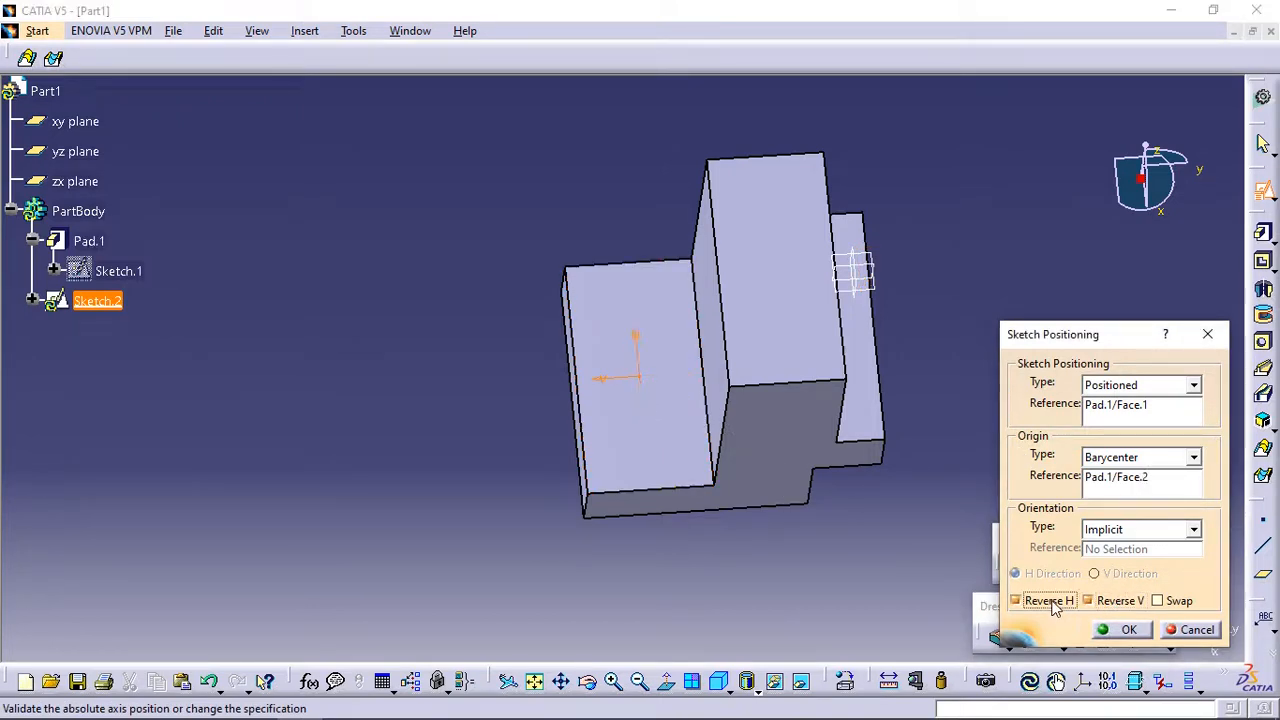
{"action": "left_click", "coordinate": [1183, 603]}
{"action": "left_click", "coordinate": [1122, 603]}
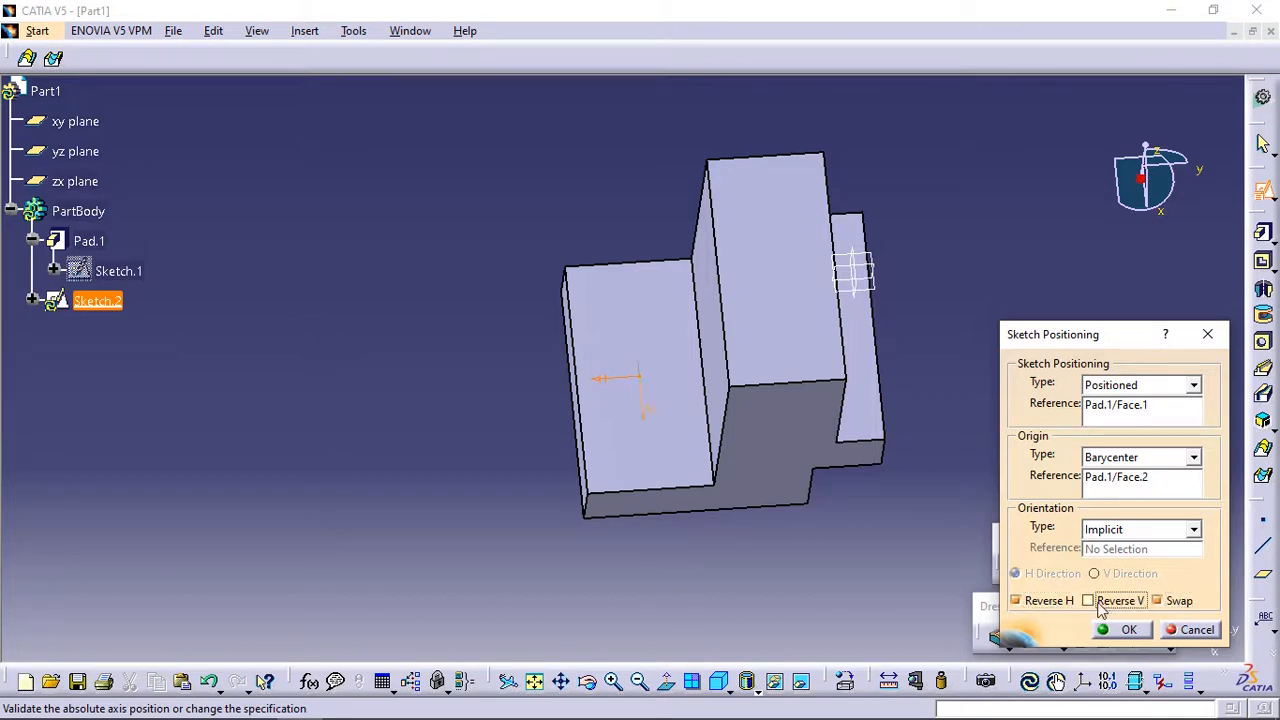
{"action": "left_click", "coordinate": [1050, 603]}
{"action": "left_click", "coordinate": [1181, 604]}
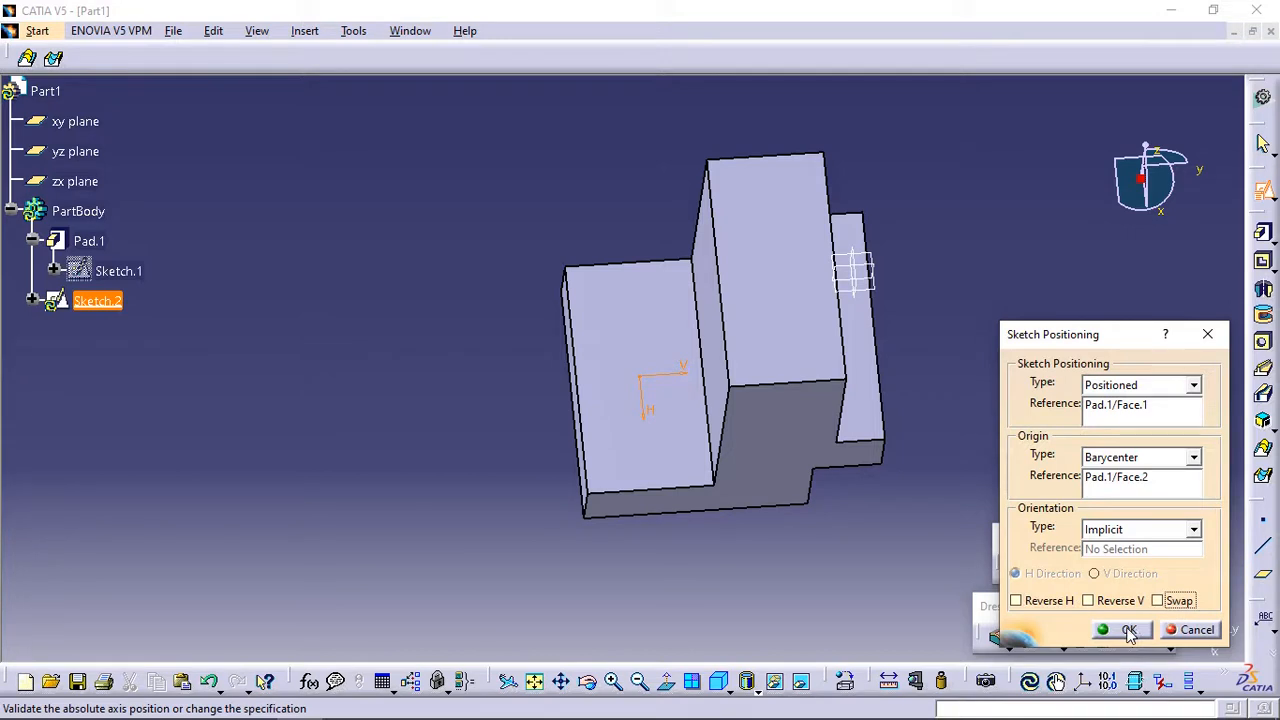
Step: Orient the positioned sketch by reversing H and swapping the axes, and enter the sketch
{"action": "left_click", "coordinate": [1064, 605]}
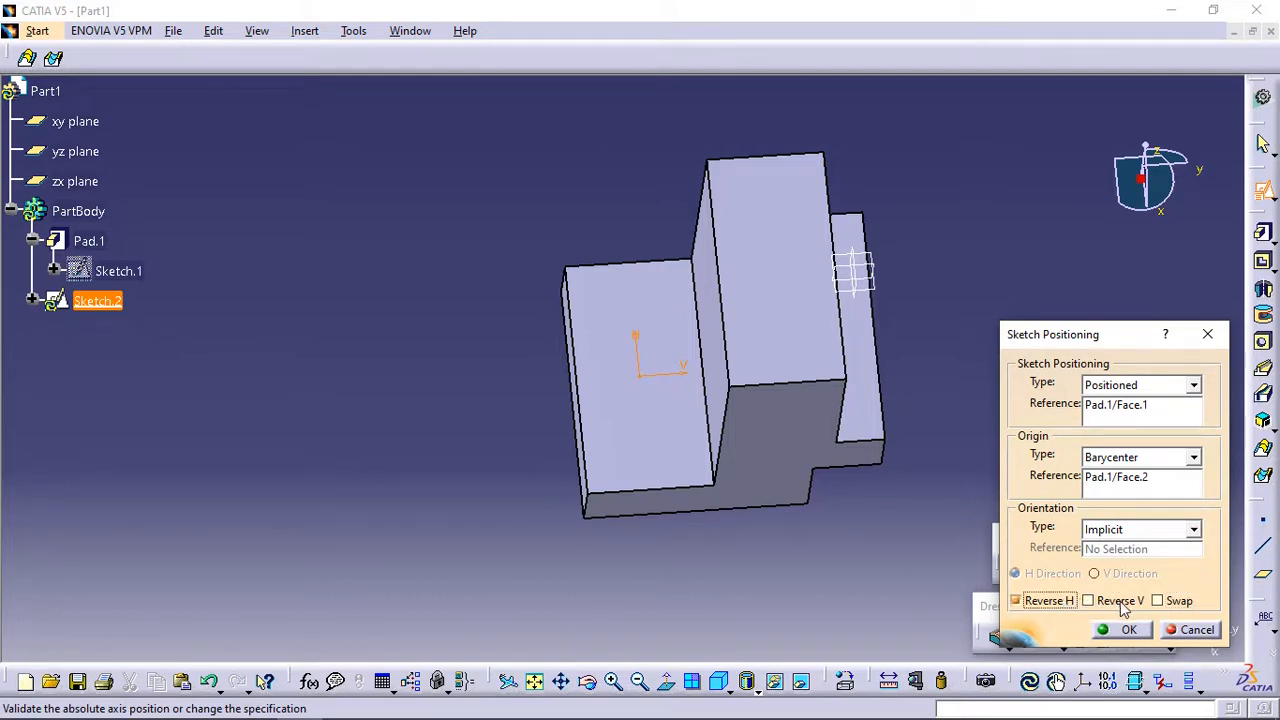
{"action": "left_click", "coordinate": [1162, 602]}
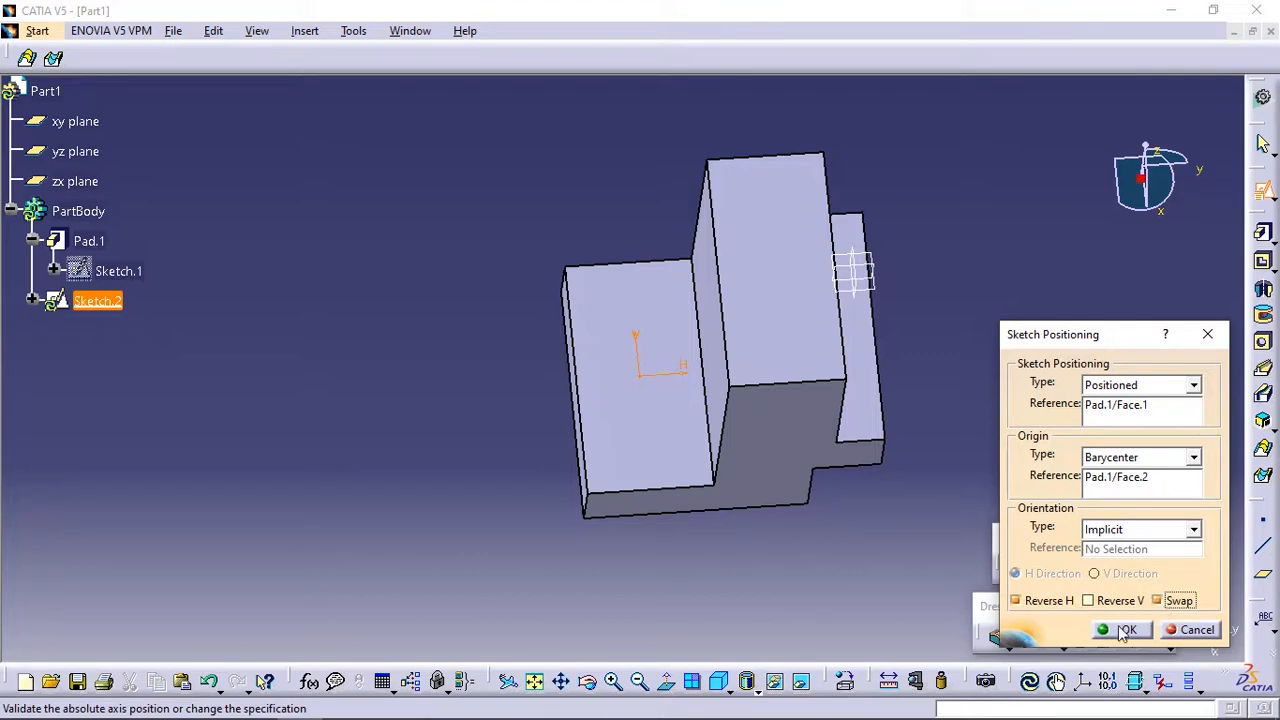
{"action": "left_click", "coordinate": [1124, 630]}
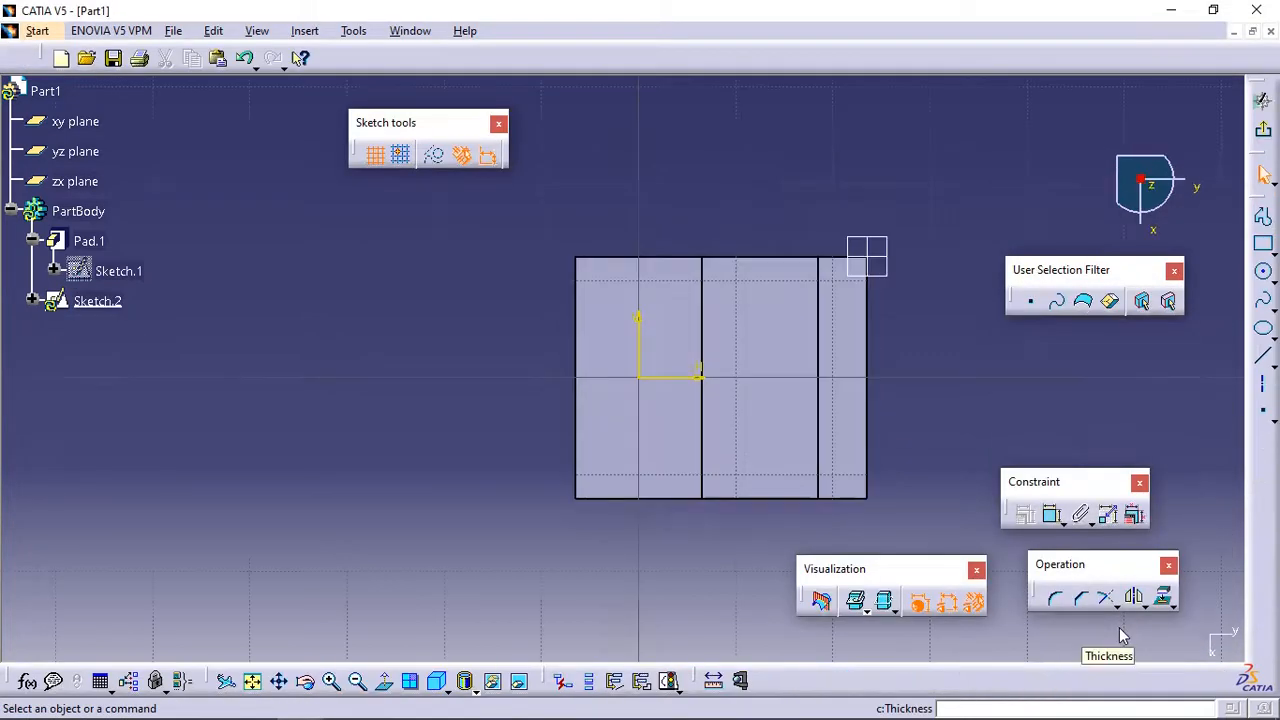
Step: Draw a circle about 8 mm in diameter centred on the sketch origin in the middle of the foot's top face
{"action": "left_click", "coordinate": [1263, 271]}
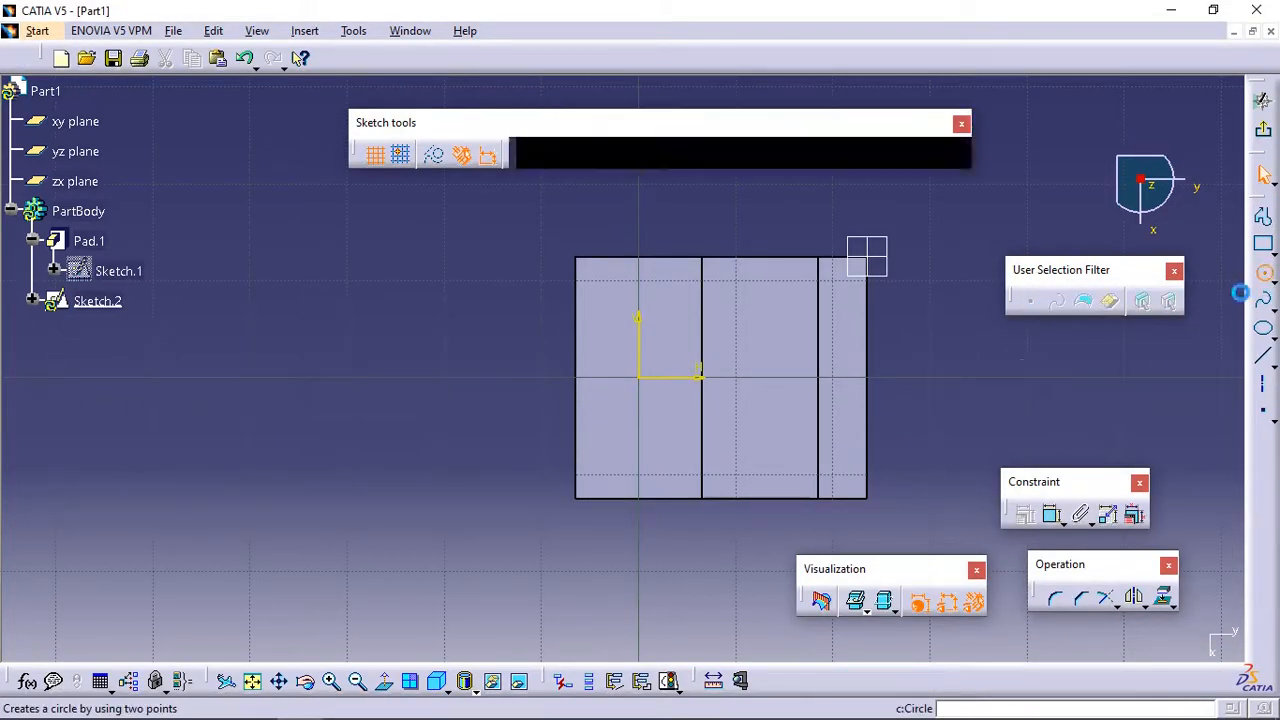
{"action": "left_click", "coordinate": [646, 382]}
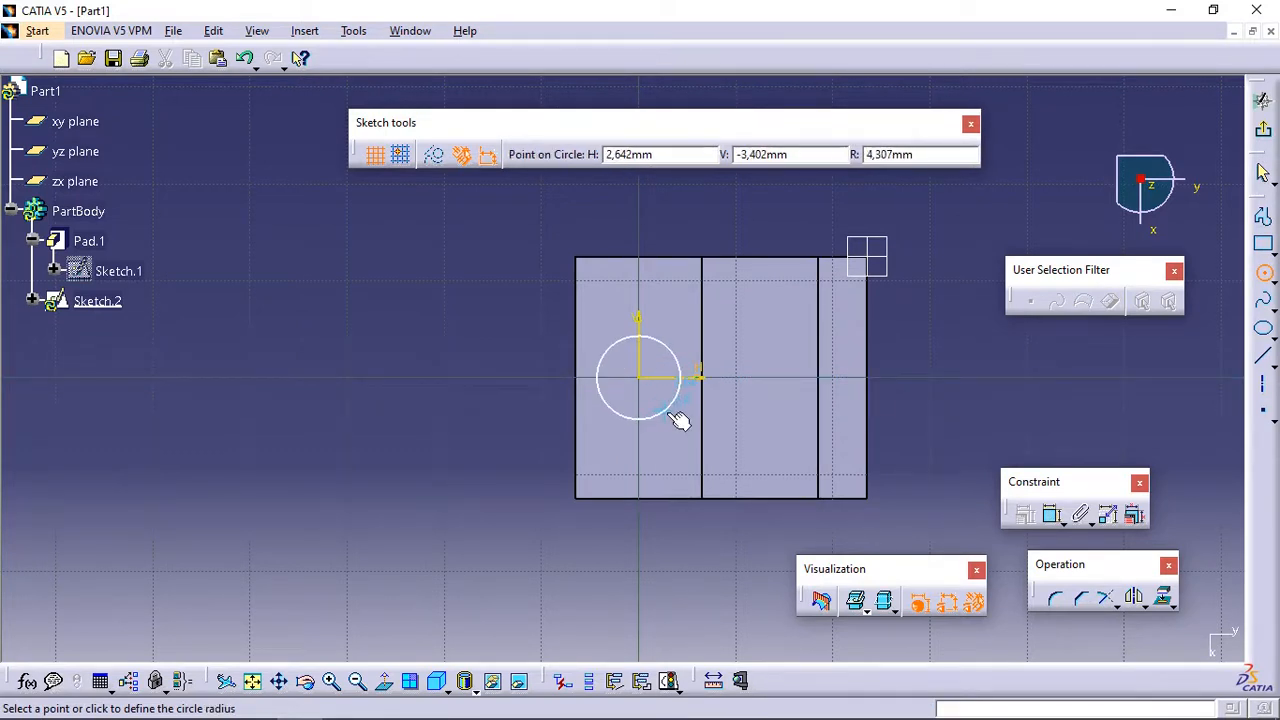
{"action": "left_click", "coordinate": [680, 413]}
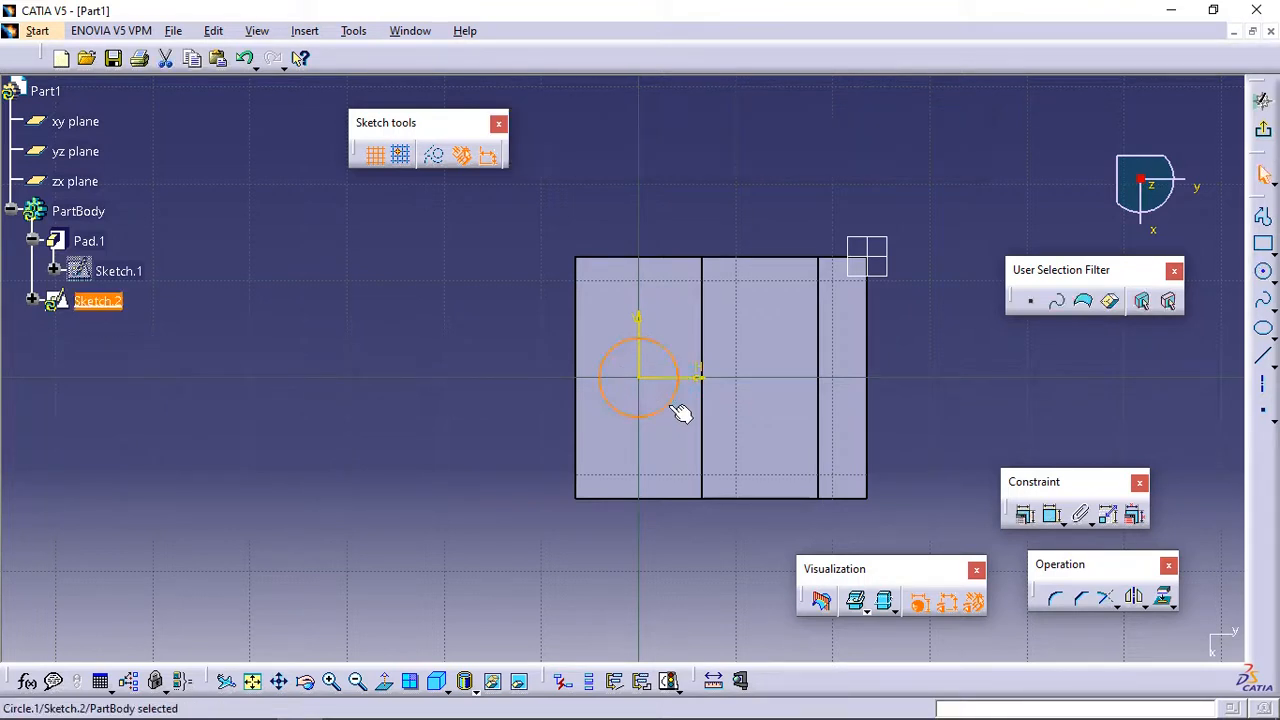
Step: Dimension the circle's diameter, set it to 8 mm and exit the sketch
{"action": "left_click", "coordinate": [1051, 514]}
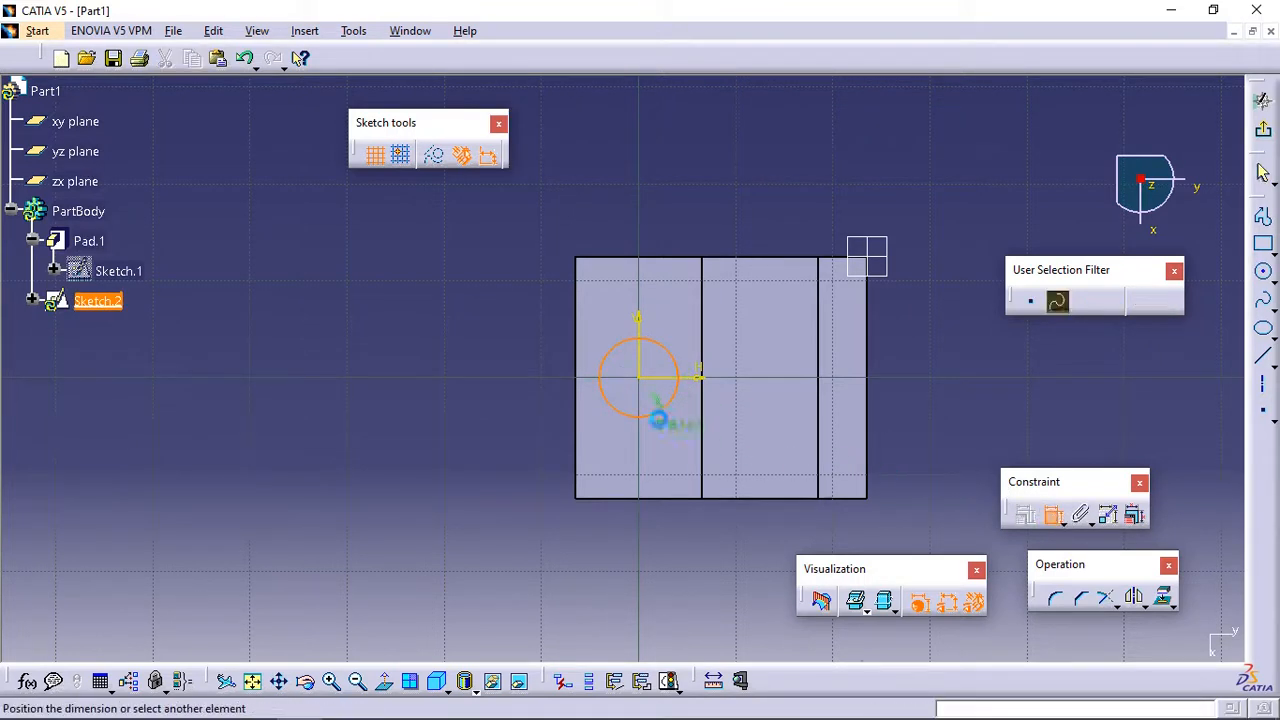
{"action": "left_click", "coordinate": [534, 327]}
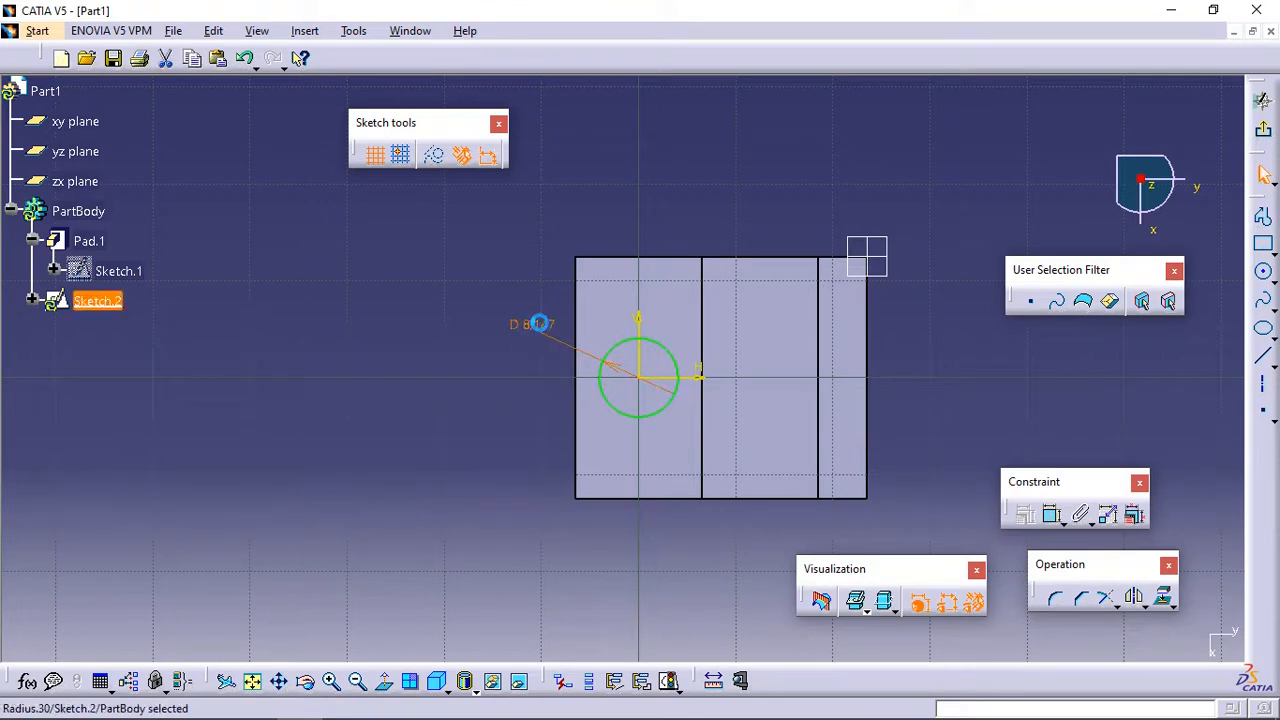
{"action": "double_click", "coordinate": [538, 324]}
{"action": "type", "text": "8"}
{"action": "key", "text": "Return"}
{"action": "left_click", "coordinate": [1262, 129]}
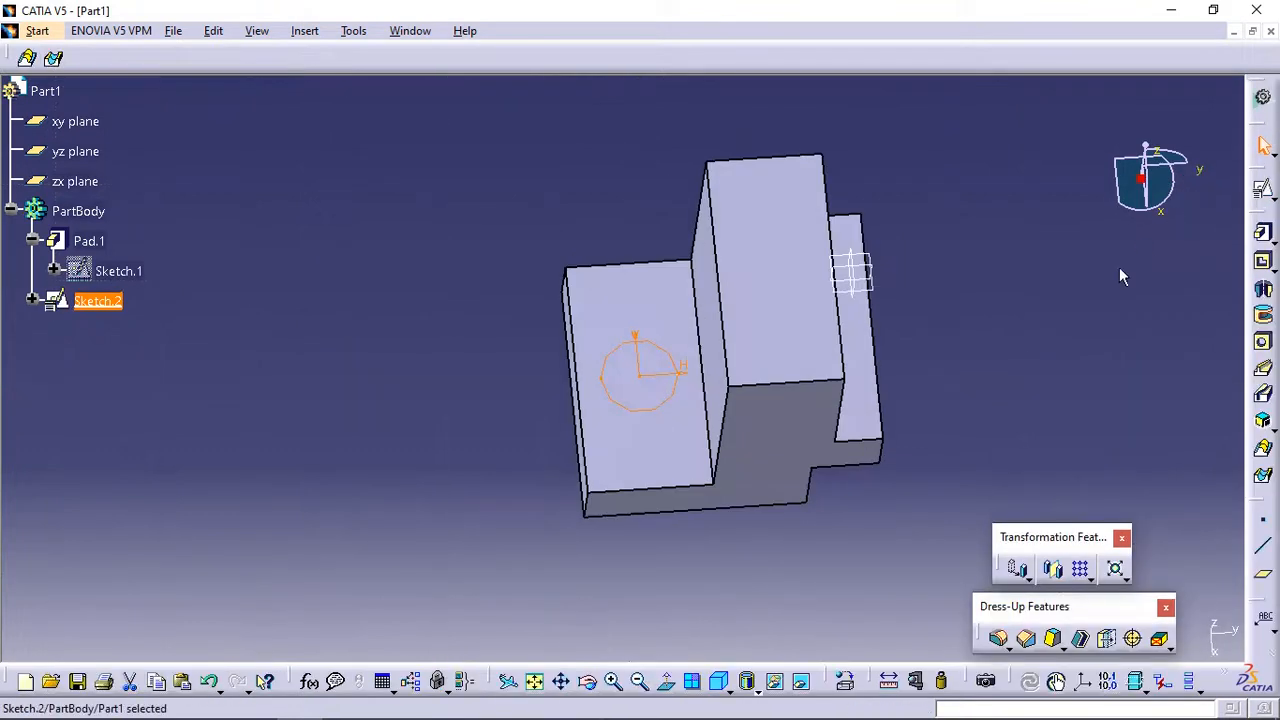
Step: Cut the circle down through the foot with a Pocket whose first limit is Up to last
{"action": "middle_click_drag", "start_coordinate": [757, 514], "coordinate": [817, 289]}
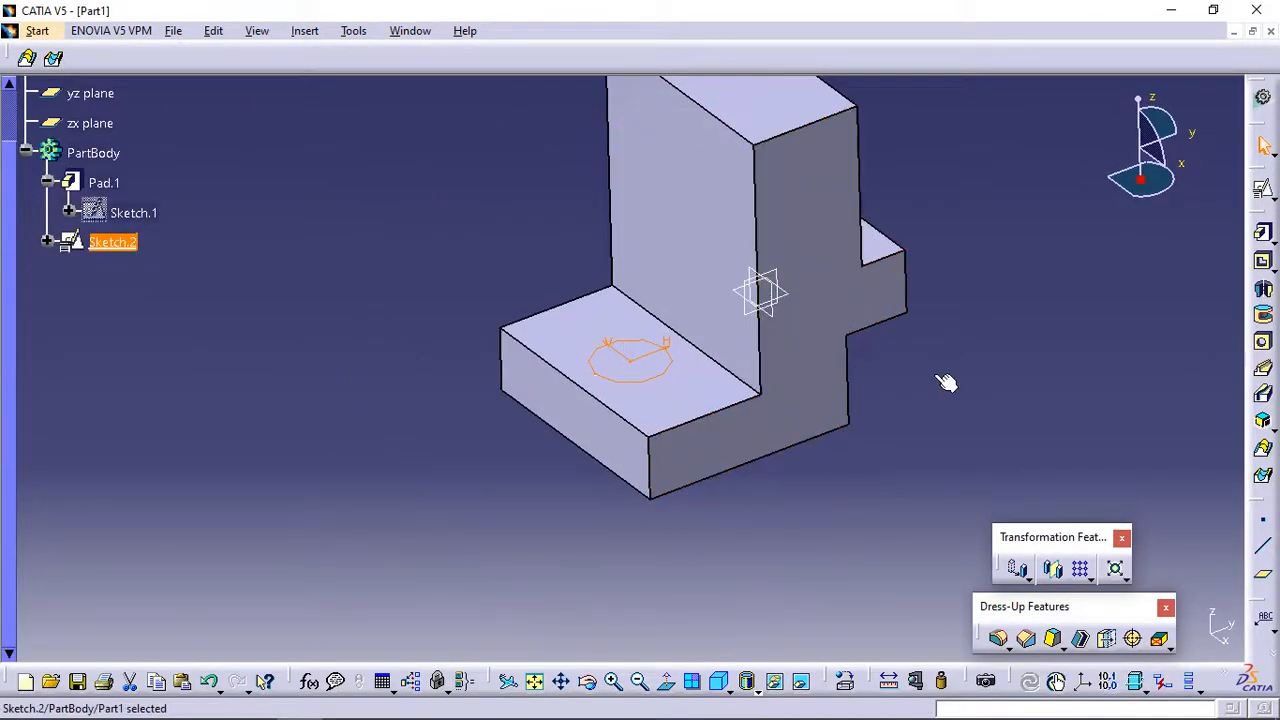
{"action": "left_click", "coordinate": [1265, 263]}
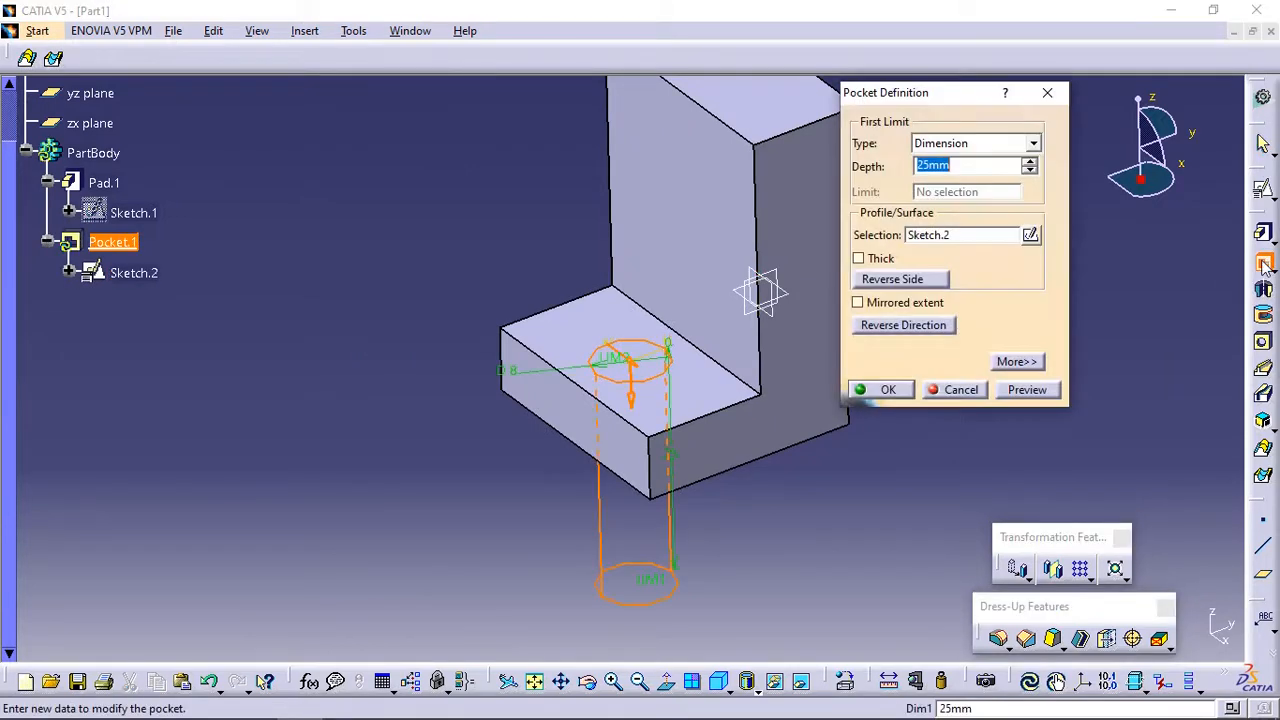
{"action": "left_click", "coordinate": [1010, 146]}
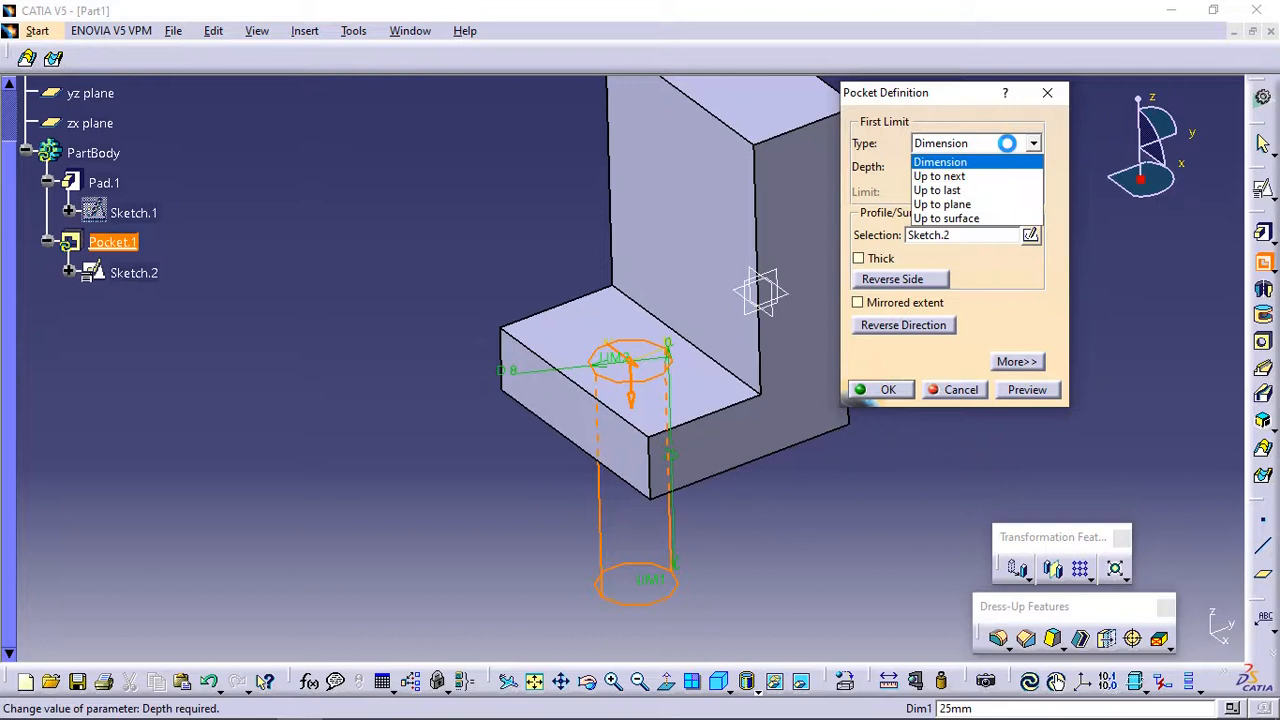
{"action": "left_click", "coordinate": [980, 191]}
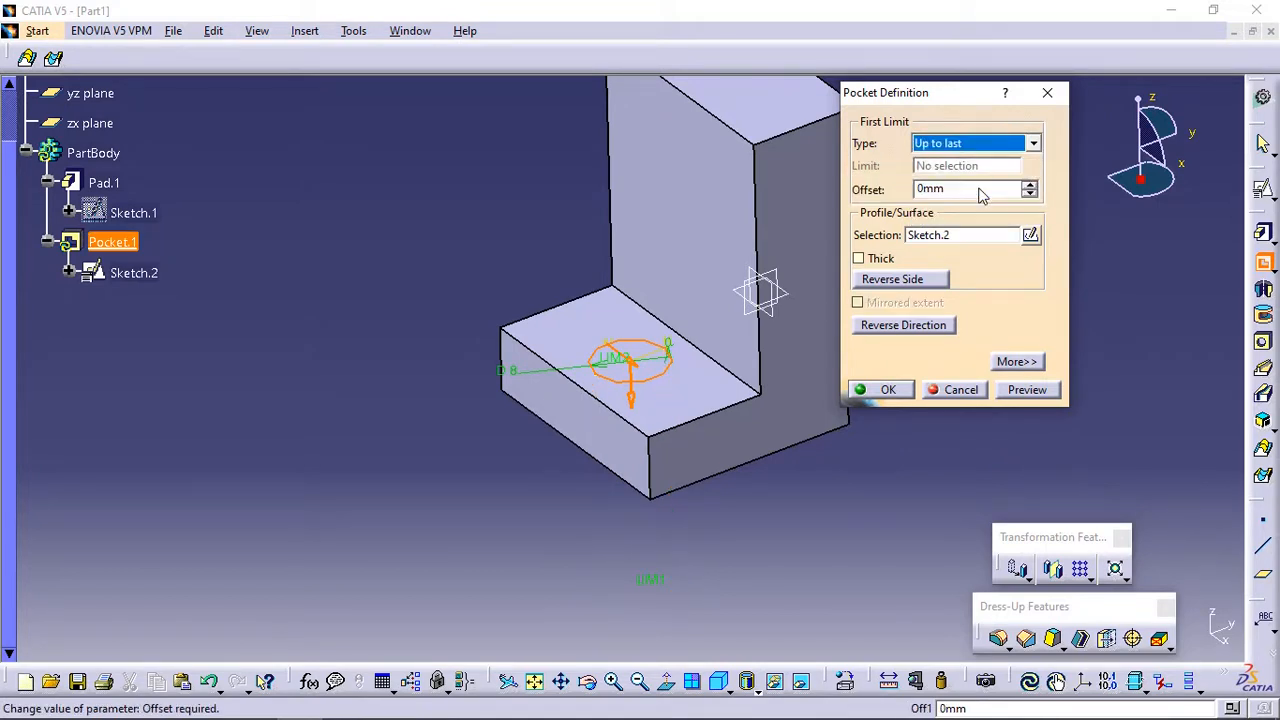
{"action": "left_click", "coordinate": [1013, 393]}
{"action": "left_click", "coordinate": [899, 396]}
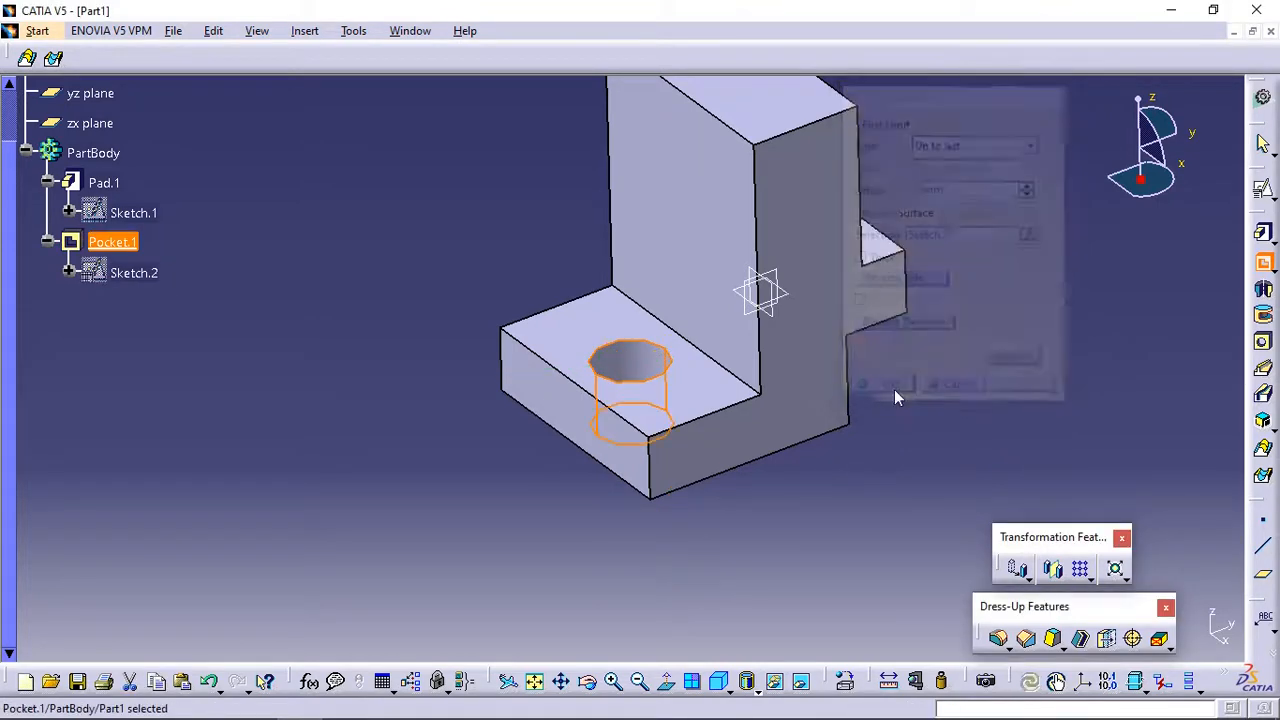
Step: Chamfer the vertical corner edge at the free end of the foot with a length of 5 mm at 45 degrees
{"action": "middle_click_drag", "start_coordinate": [929, 428], "coordinate": [820, 433]}
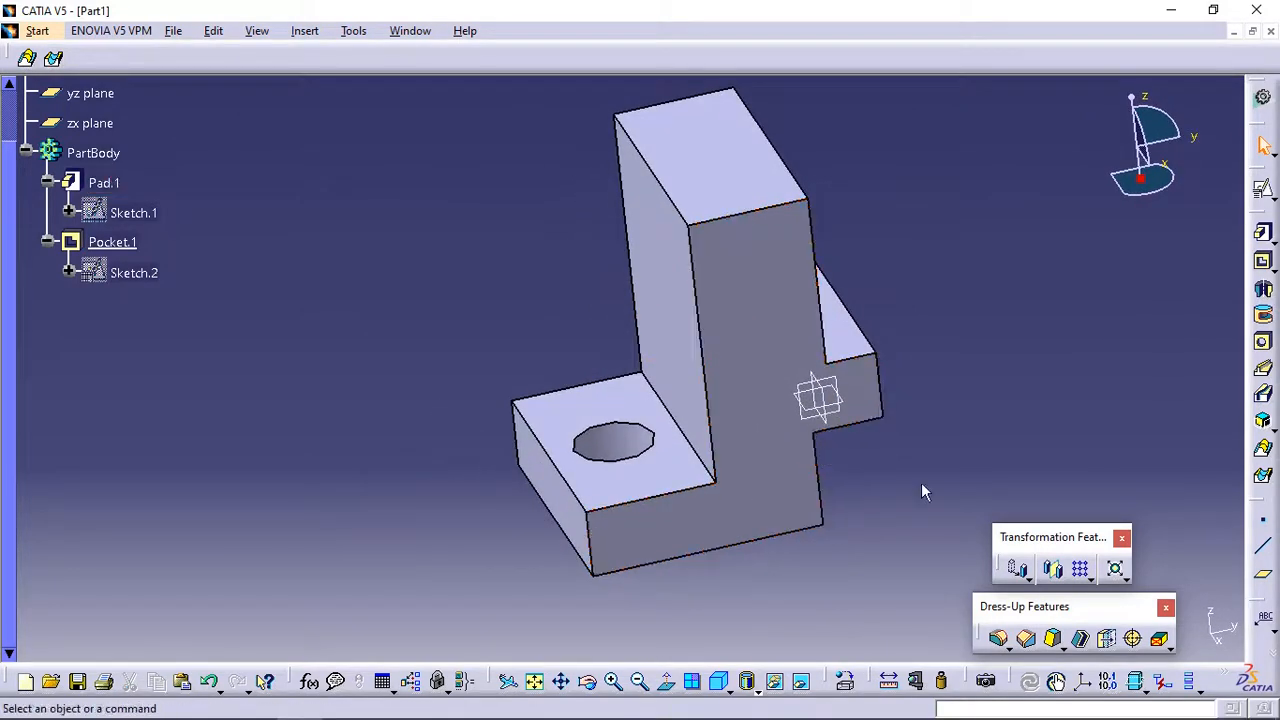
{"action": "left_click", "coordinate": [1033, 648]}
{"action": "middle_click_drag", "start_coordinate": [729, 523], "coordinate": [690, 392]}
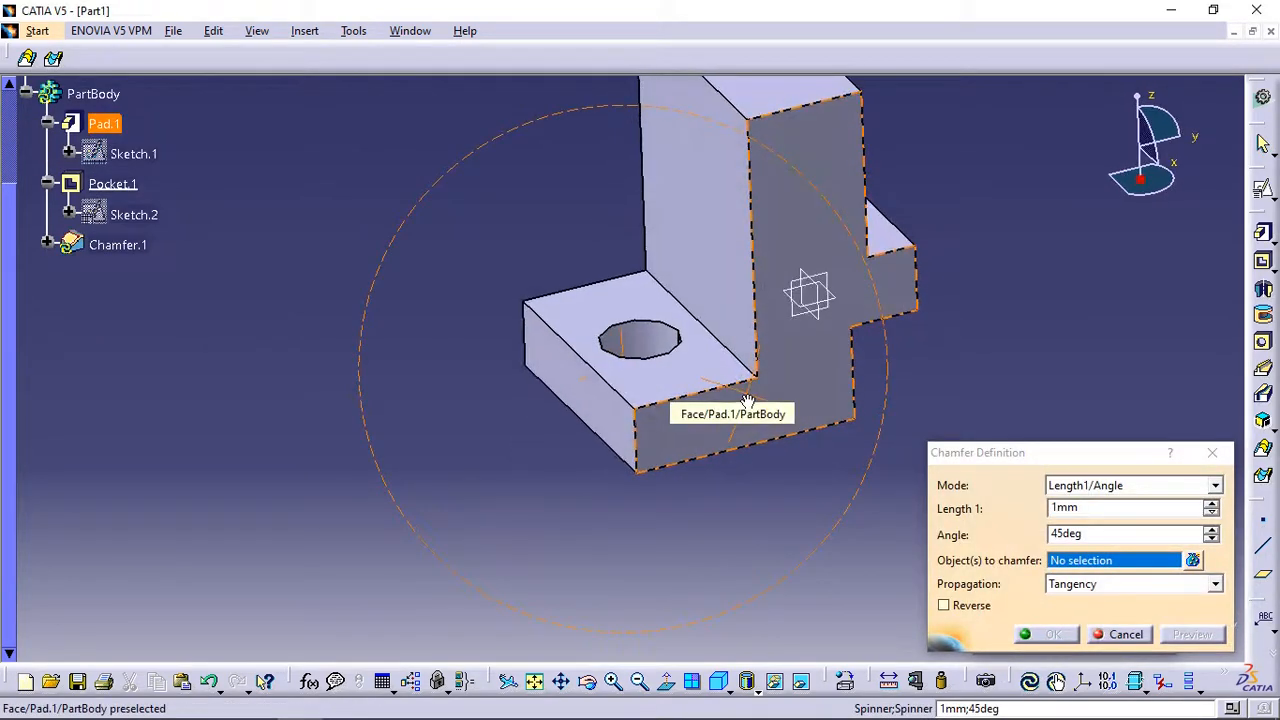
{"action": "left_click", "coordinate": [641, 447]}
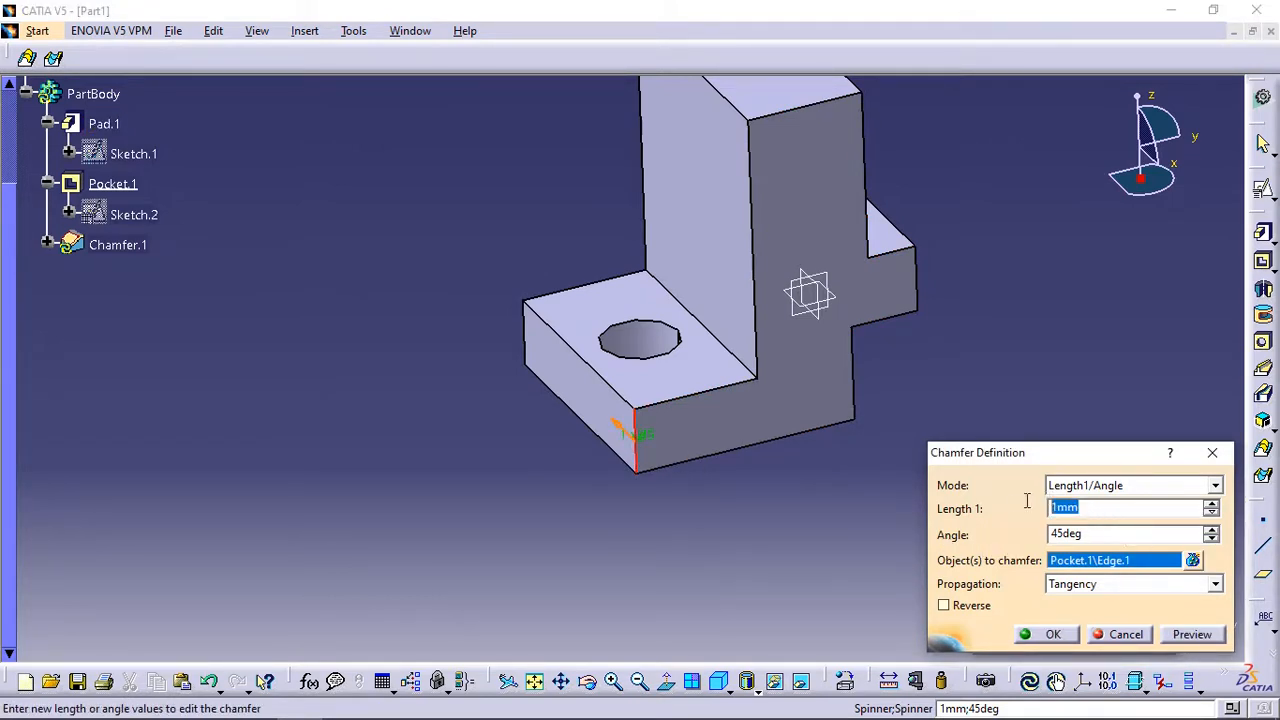
{"action": "type", "text": "5"}
{"action": "left_click", "coordinate": [1115, 537]}
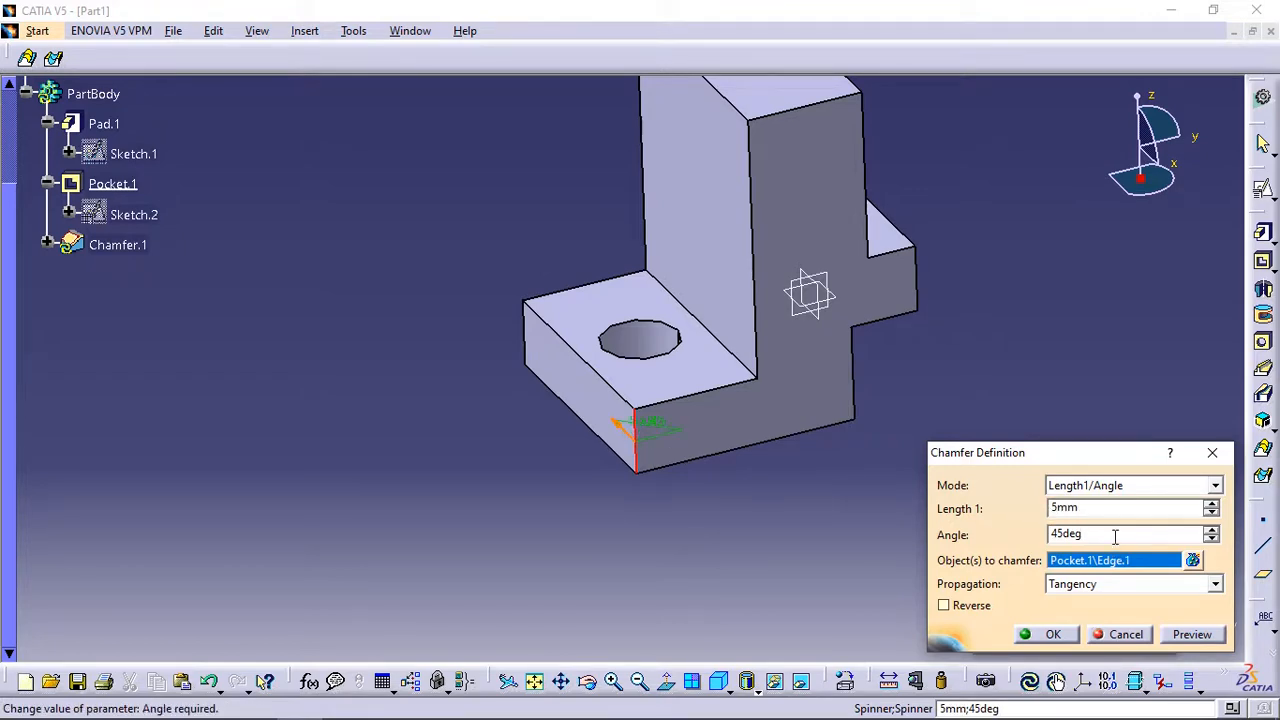
{"action": "middle_click_drag", "start_coordinate": [702, 447], "coordinate": [800, 545]}
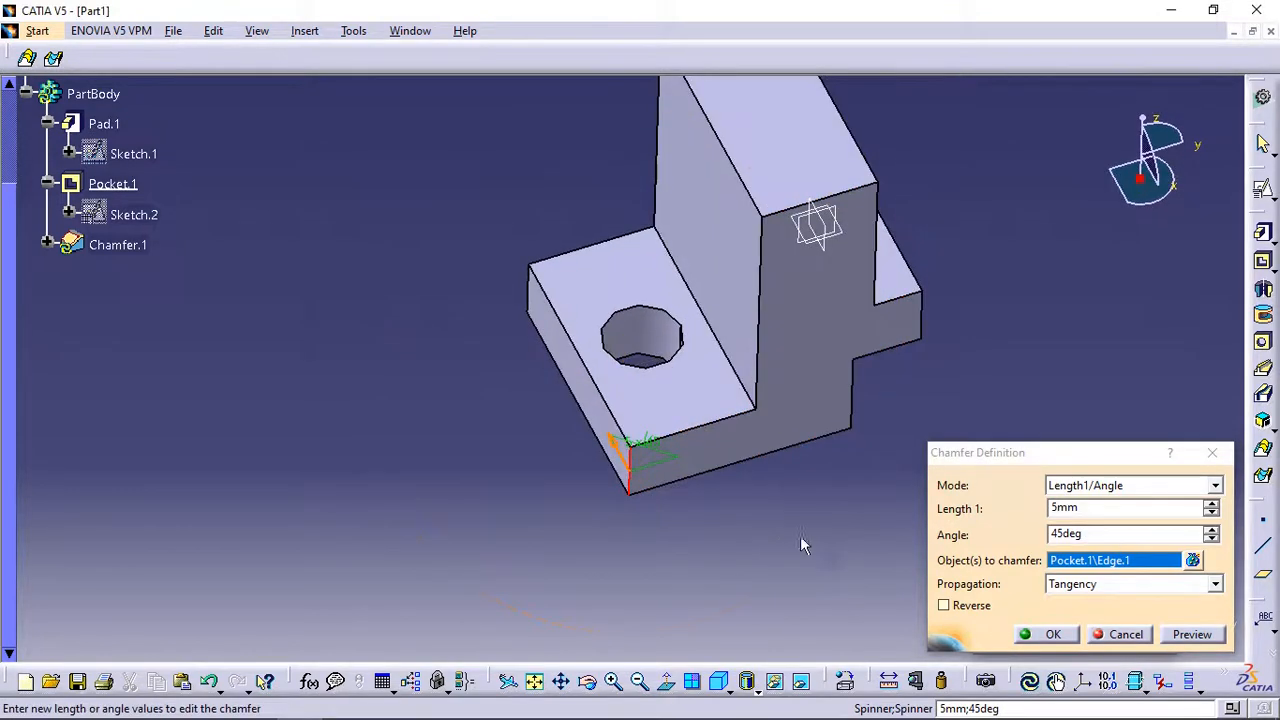
{"action": "left_click", "coordinate": [1190, 633]}
{"action": "middle_click_drag", "start_coordinate": [663, 498], "coordinate": [766, 590]}
{"action": "left_click", "coordinate": [1046, 636]}
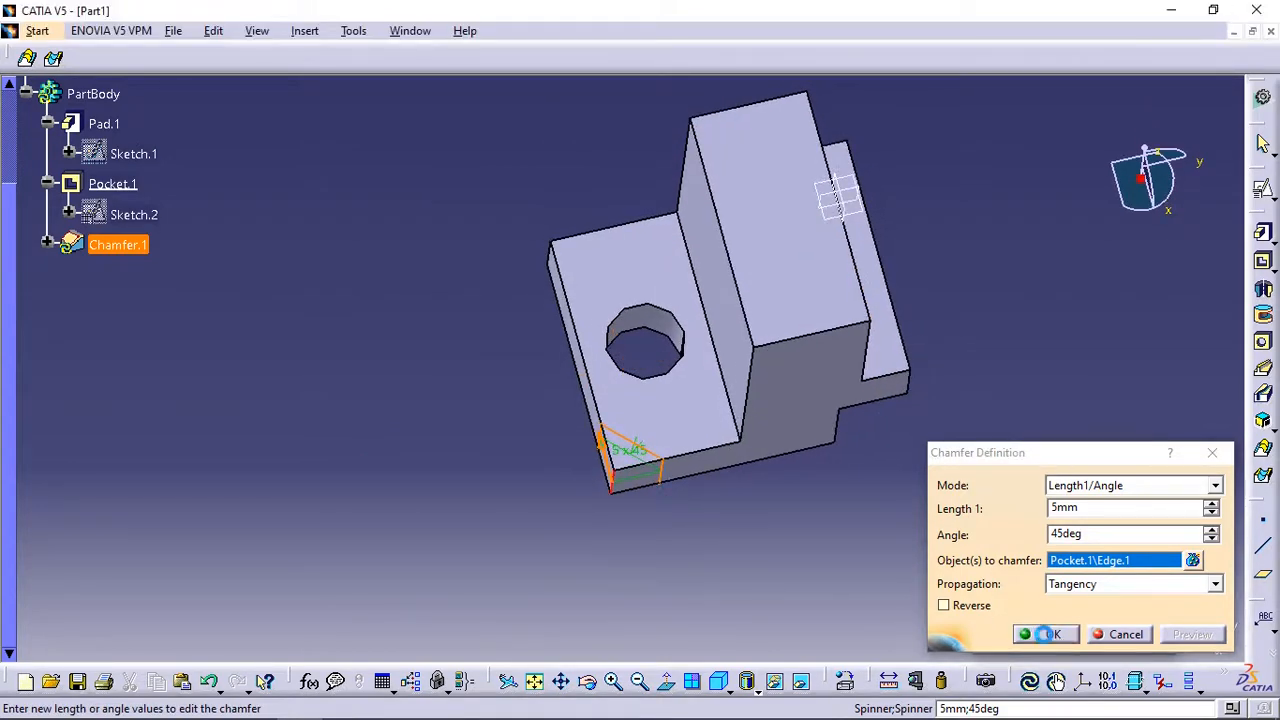
Step: Create a positioned sketch on the upright's face above the foot, with its origin at the middle point of that face's lower edge
{"action": "middle_click_drag", "start_coordinate": [829, 547], "coordinate": [729, 534]}
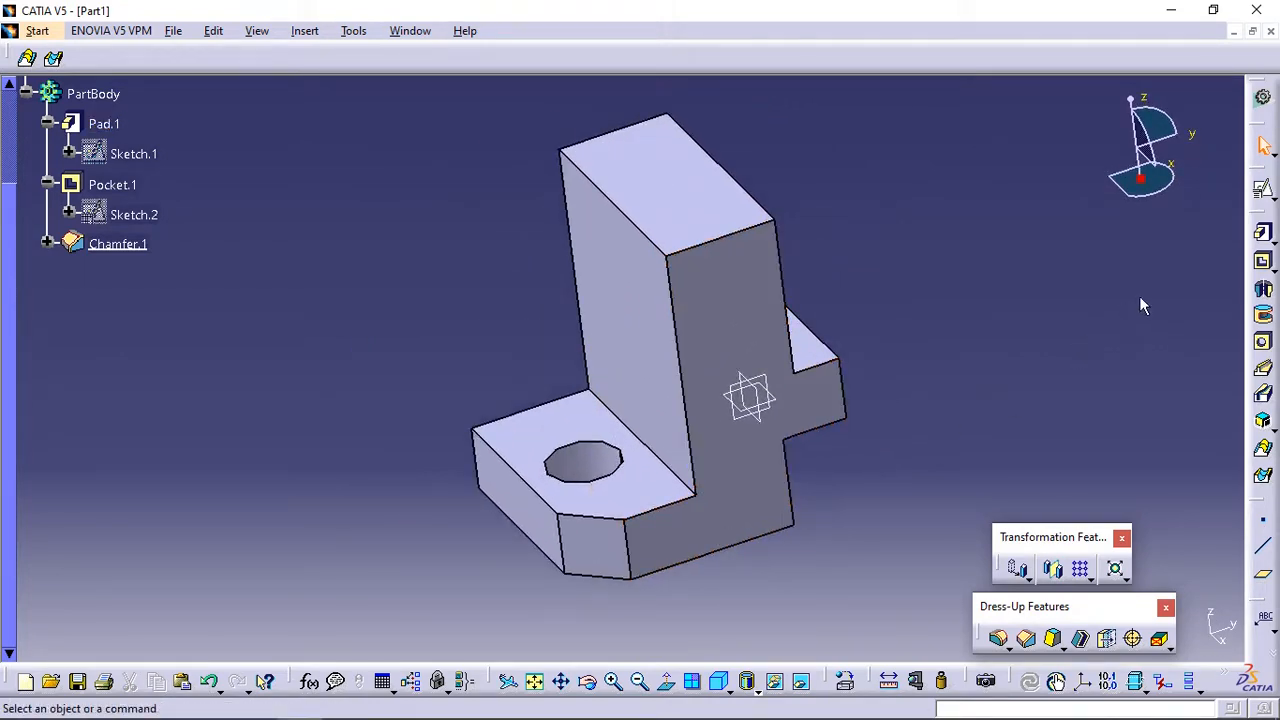
{"action": "left_click", "coordinate": [1265, 193]}
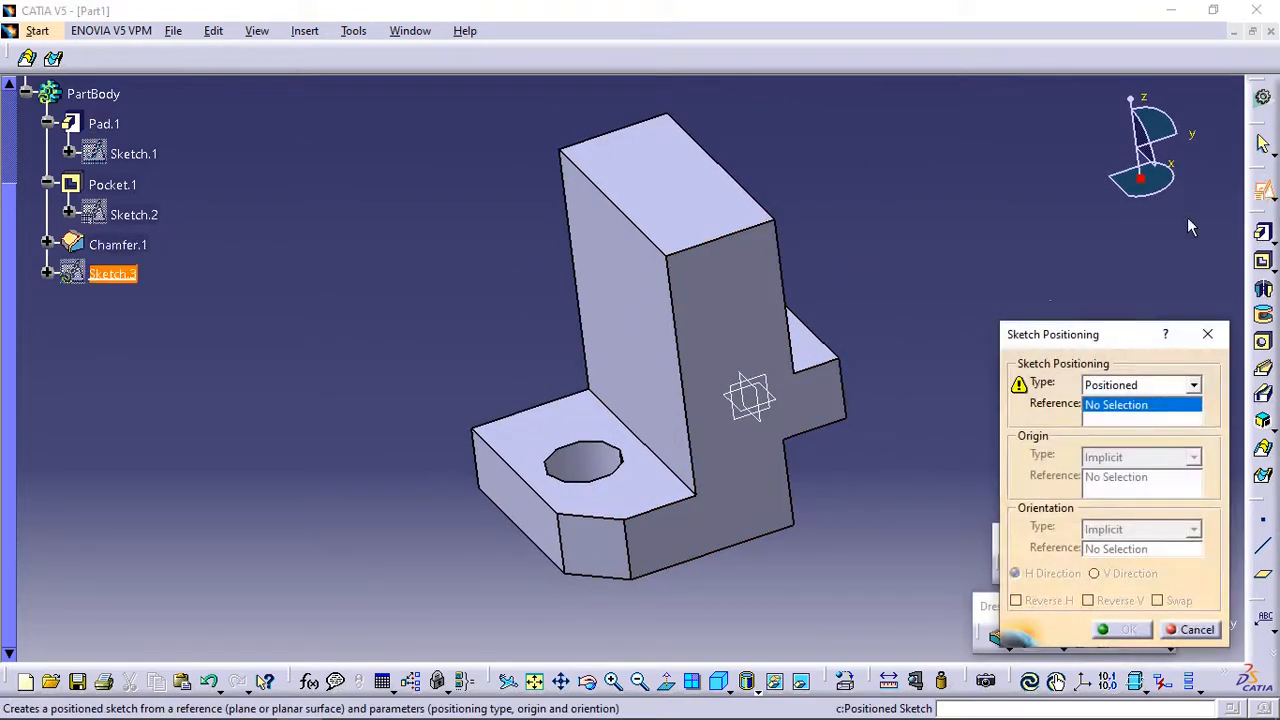
{"action": "mouse_move", "coordinate": [837, 420]}
{"action": "middle_mouse_down"}
{"action": "mouse_move", "coordinate": [657, 412]}
{"action": "mouse_move", "coordinate": [586, 366]}
{"action": "middle_mouse_up"}
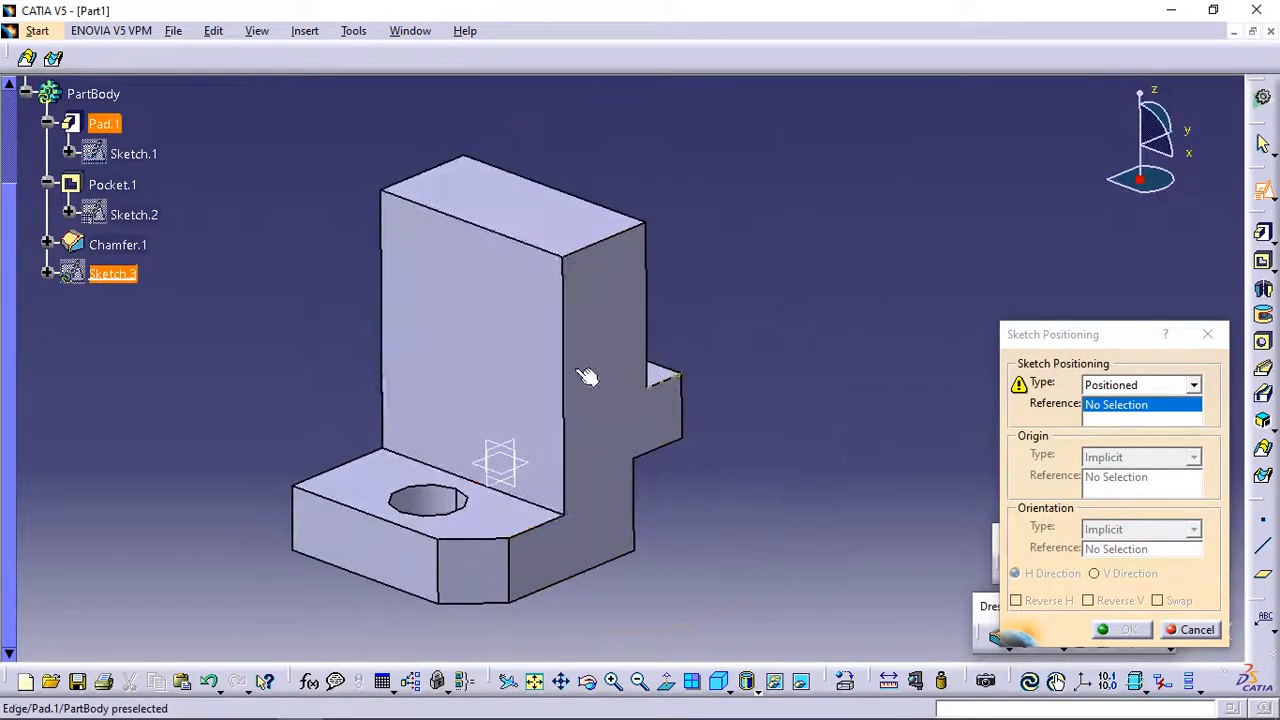
{"action": "left_click", "coordinate": [537, 349]}
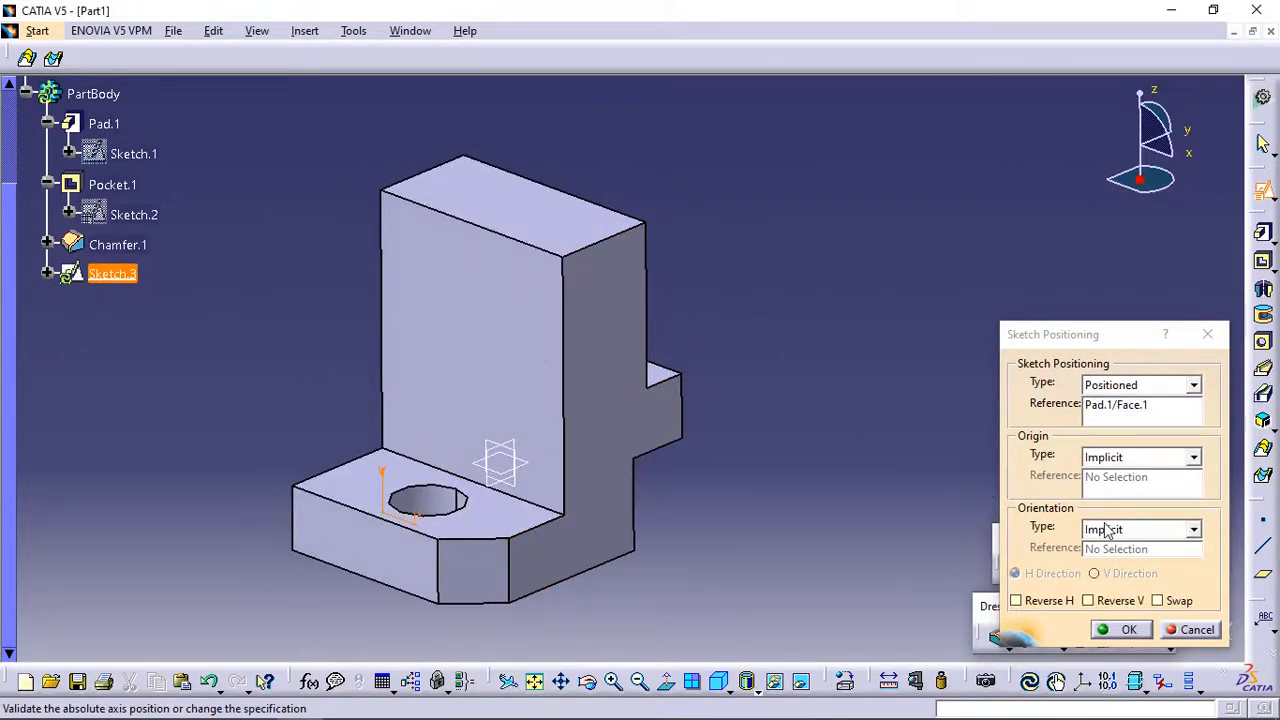
{"action": "left_click", "coordinate": [1142, 458]}
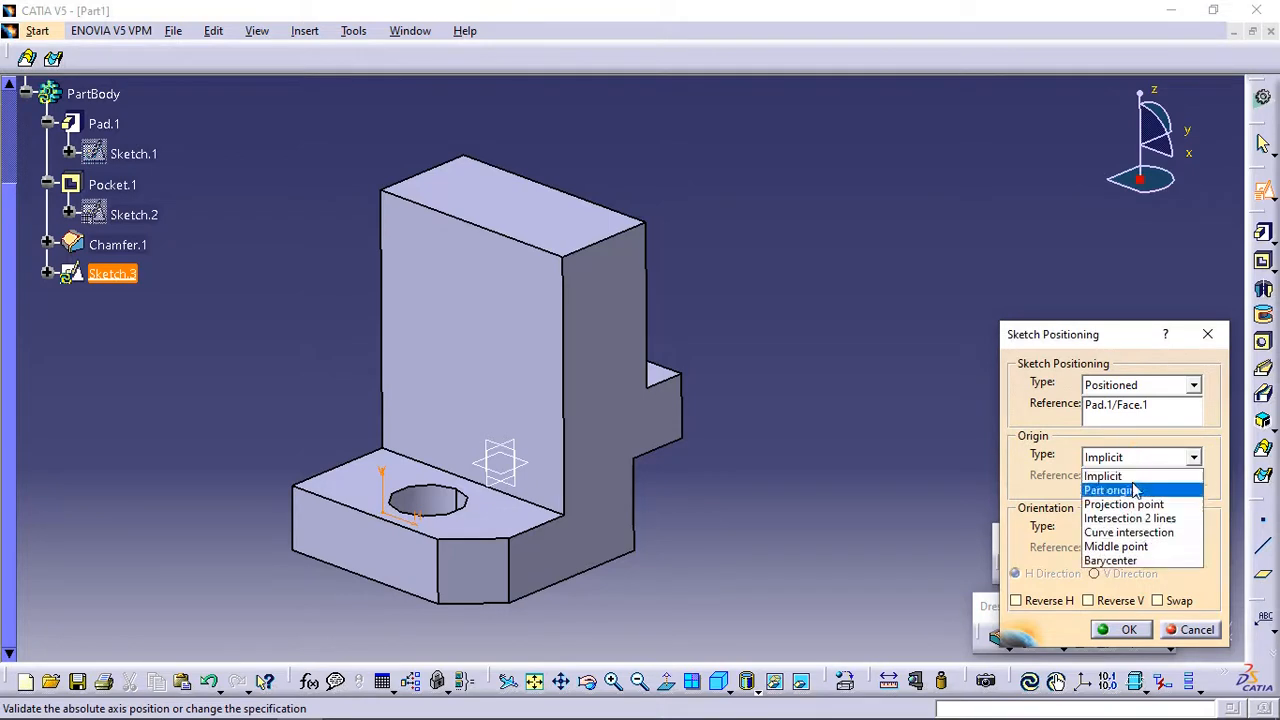
{"action": "left_click", "coordinate": [1140, 547]}
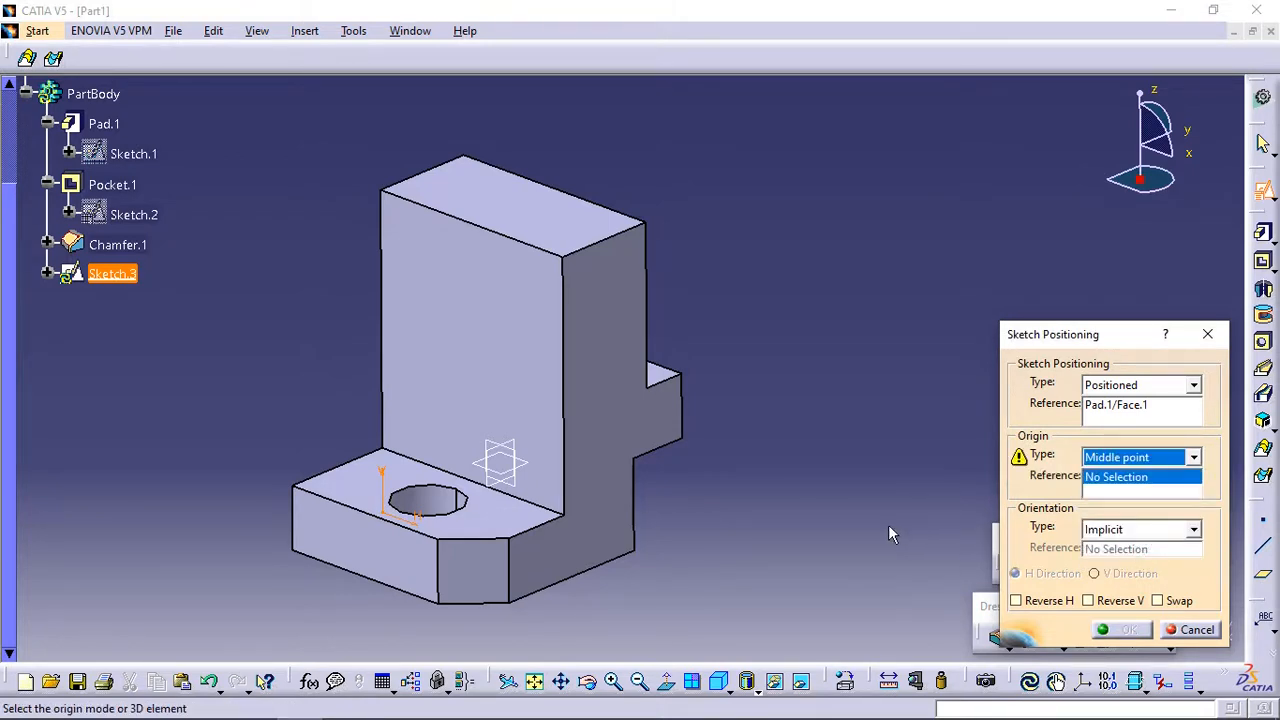
{"action": "middle_click_drag", "start_coordinate": [888, 524], "coordinate": [988, 486]}
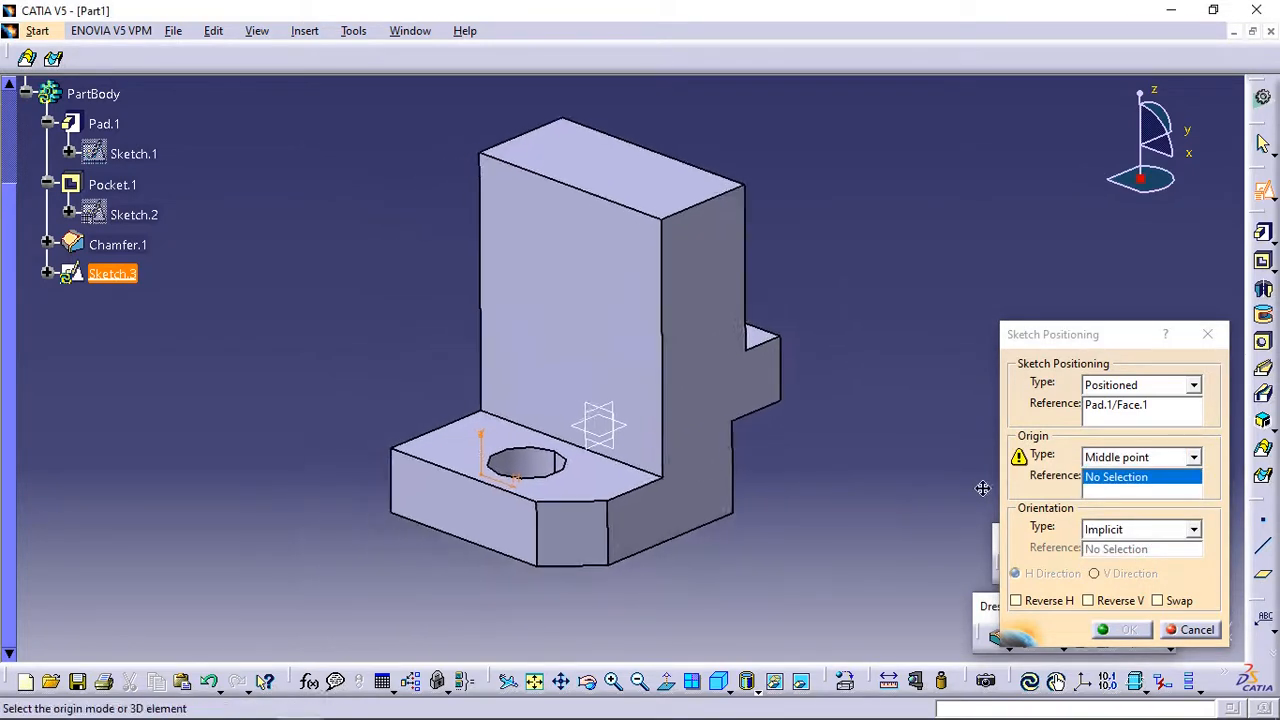
{"action": "left_click", "coordinate": [575, 444]}
{"action": "middle_click_drag", "start_coordinate": [634, 480], "coordinate": [666, 477]}
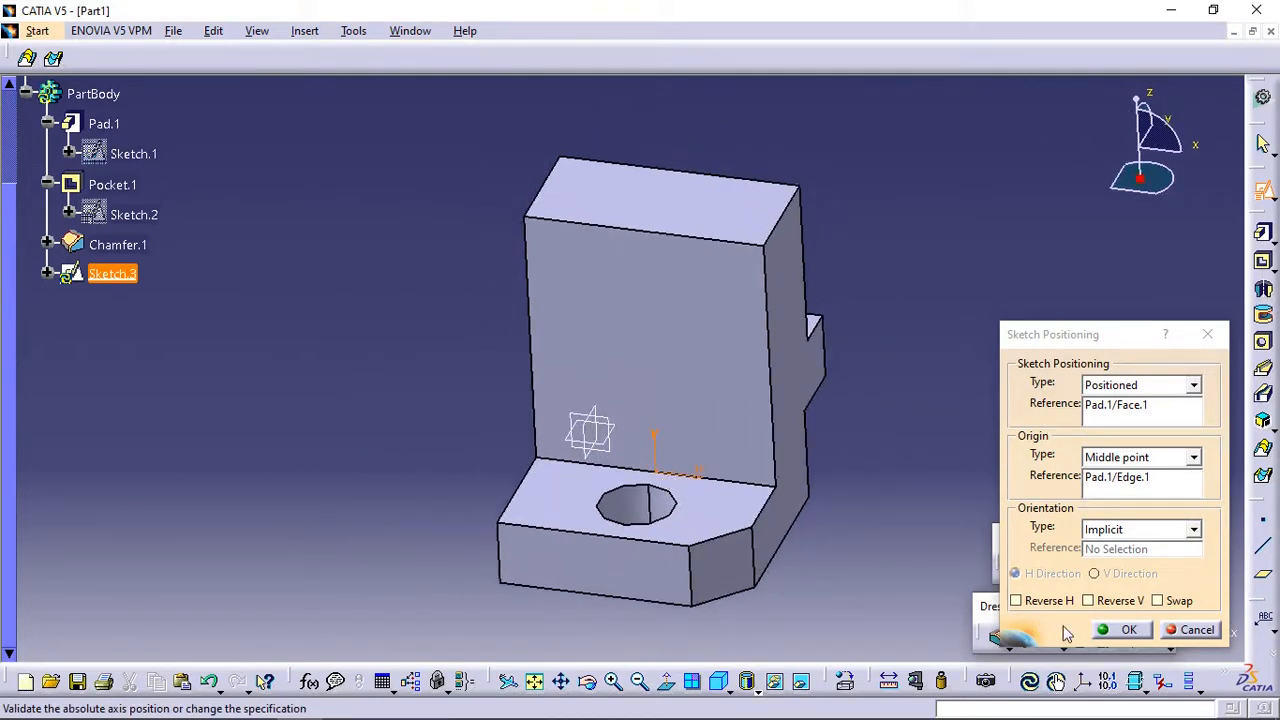
{"action": "left_click", "coordinate": [1124, 630]}
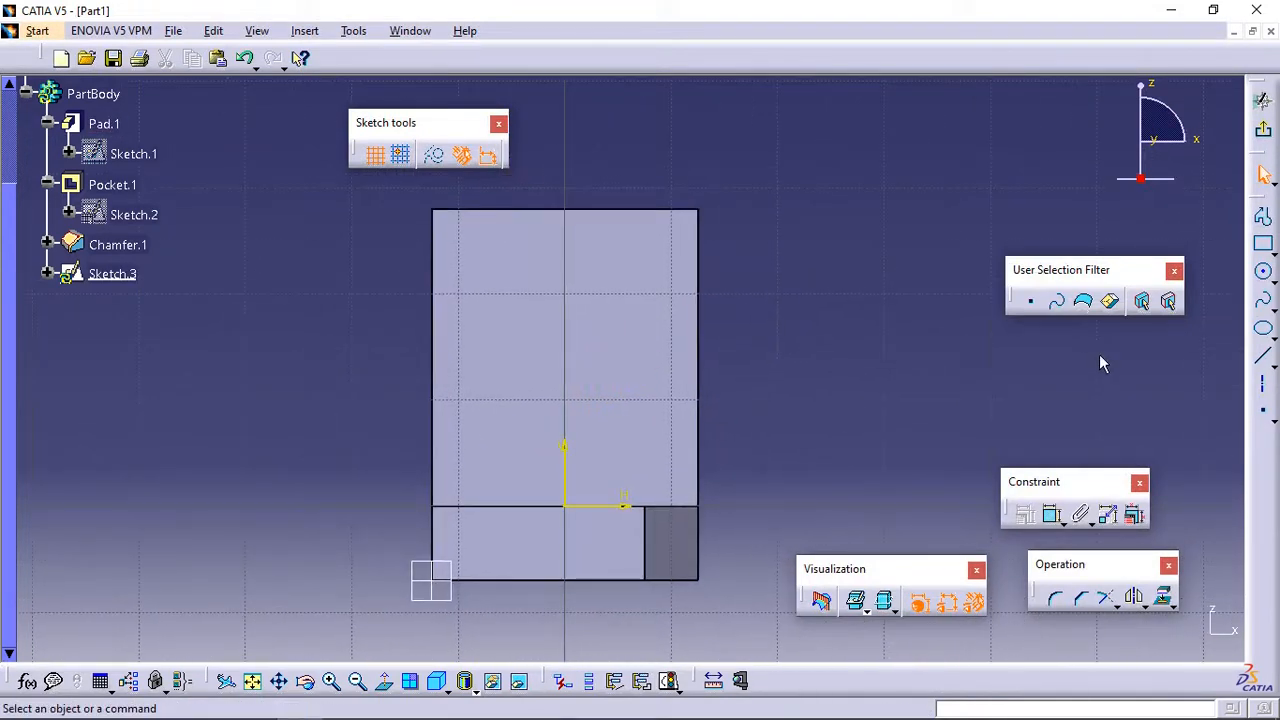
Step: Draw a circle about 11 mm in diameter centred on the vertical axis in the upper half of the upright's face
{"action": "left_click", "coordinate": [1263, 271]}
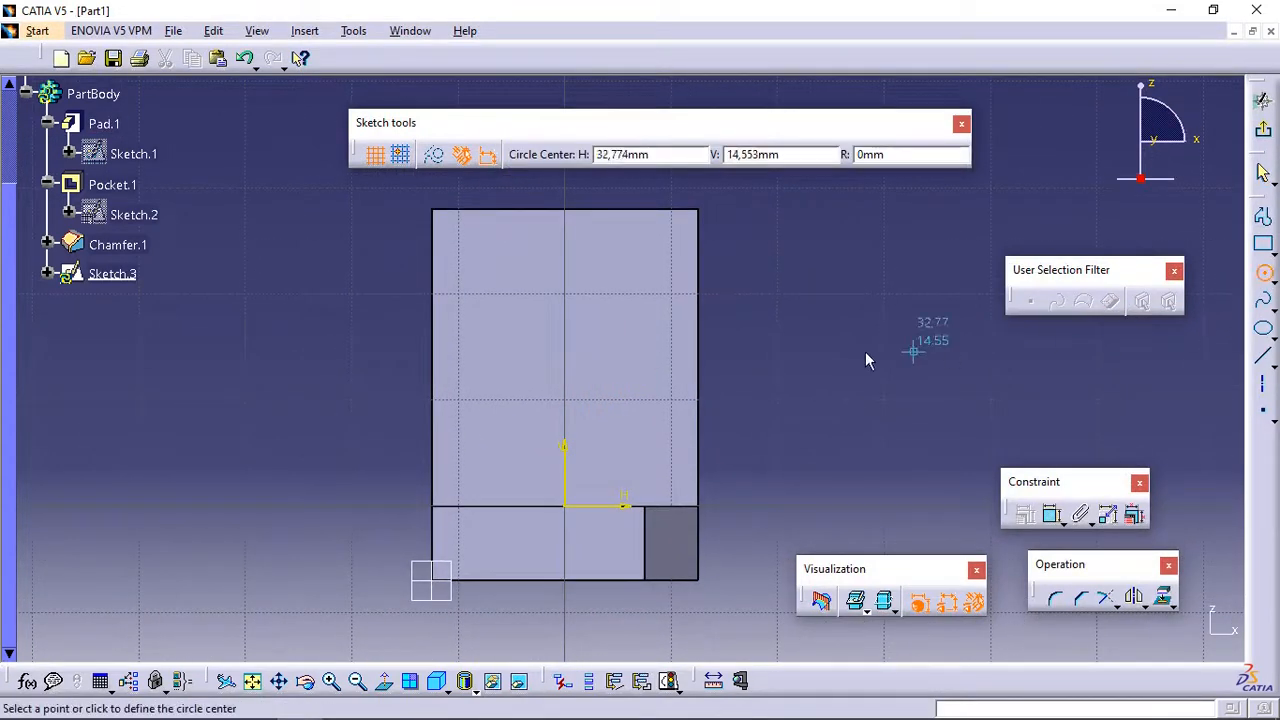
{"action": "left_click", "coordinate": [564, 319]}
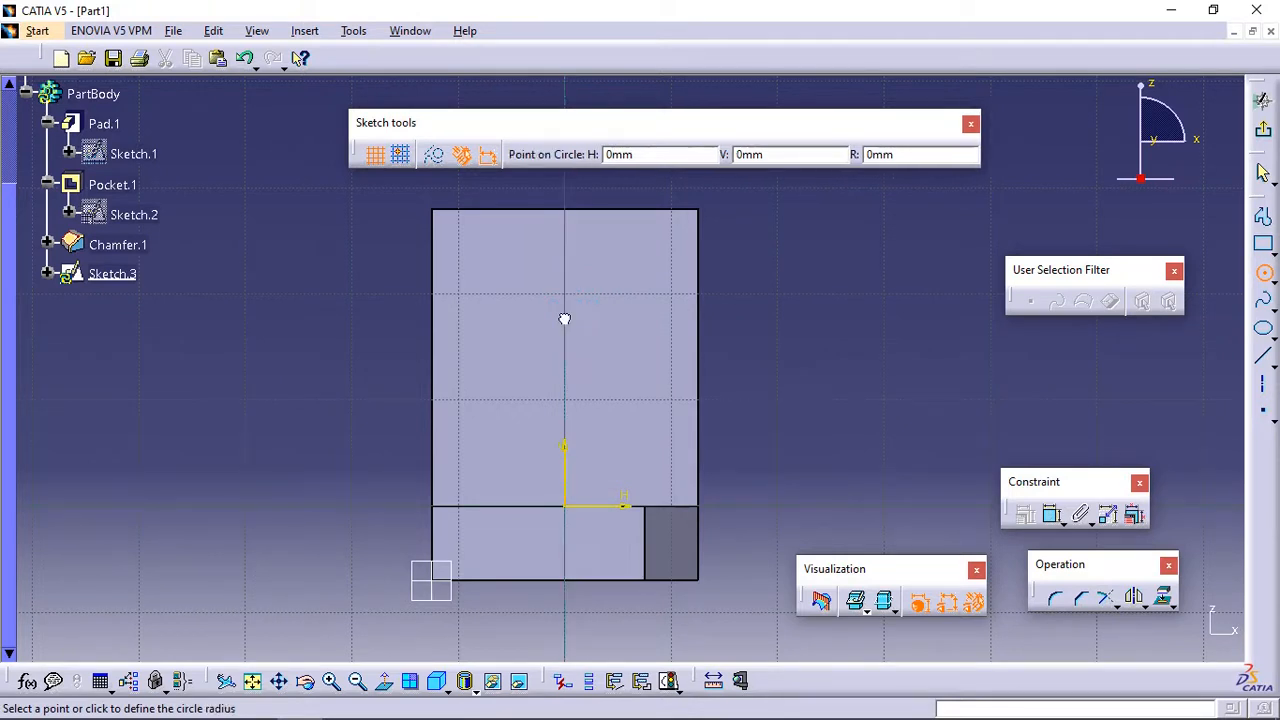
{"action": "left_click", "coordinate": [624, 348]}
{"action": "left_click", "coordinate": [791, 326]}
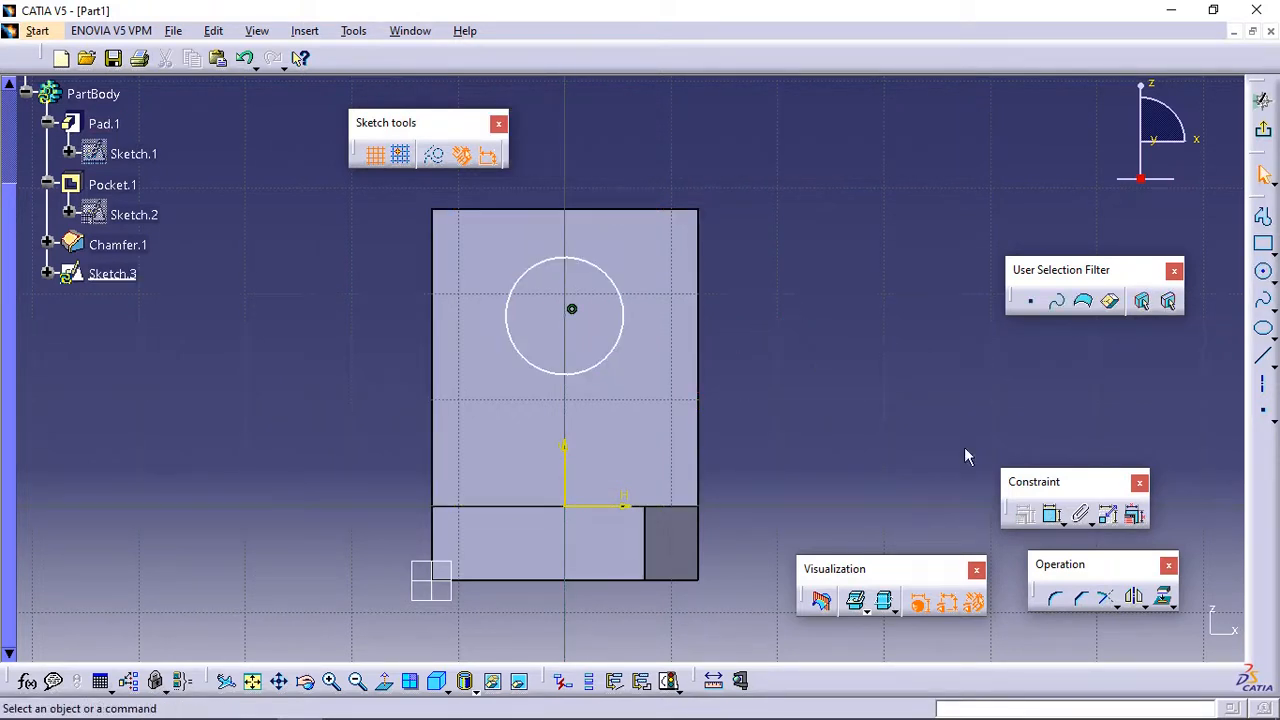
Step: Dimension the circle's diameter and set it to 10 mm
{"action": "left_click", "coordinate": [1051, 514]}
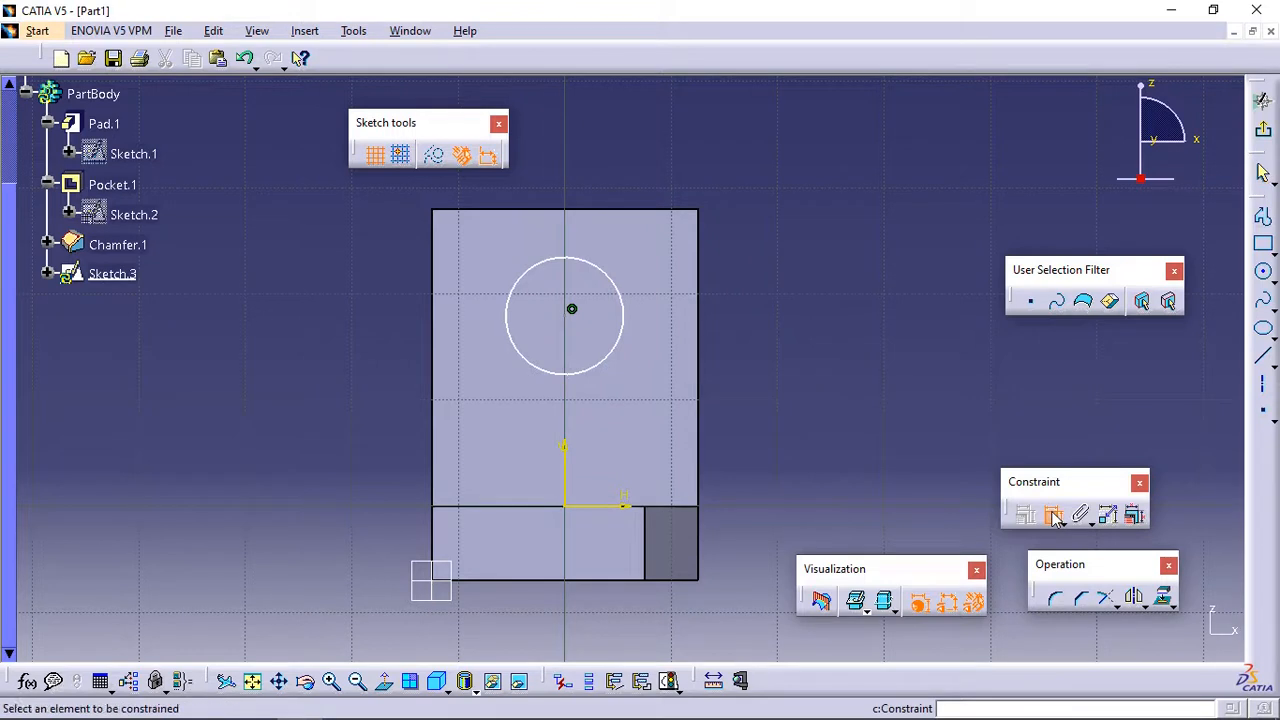
{"action": "left_click", "coordinate": [617, 286]}
{"action": "left_click", "coordinate": [752, 290]}
{"action": "double_click", "coordinate": [754, 280]}
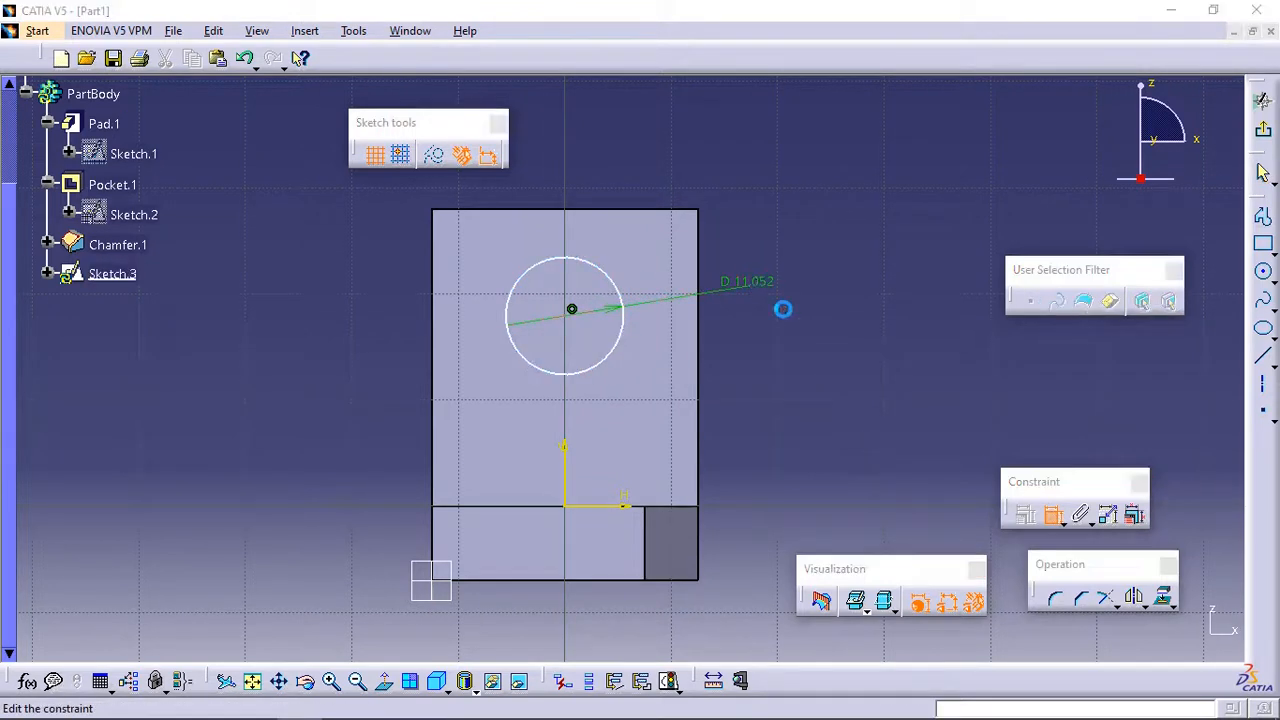
{"action": "key", "text": "Return"}
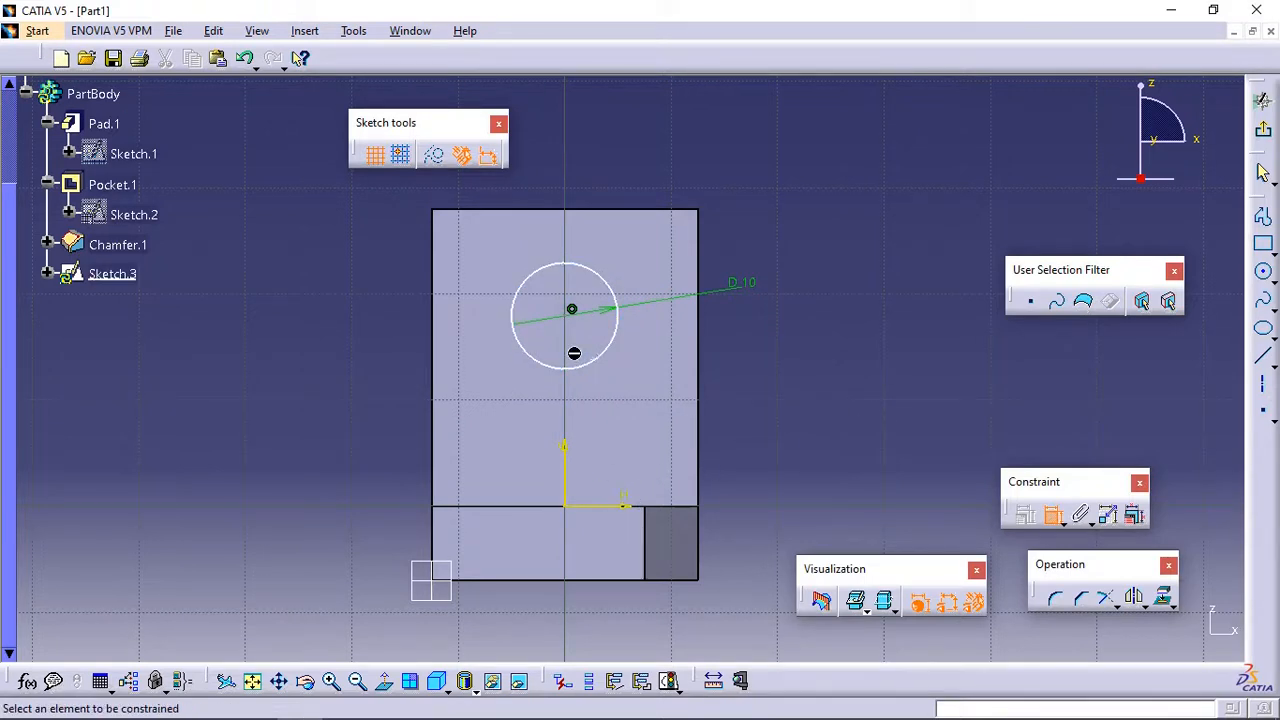
Step: Dimension the height of the circle's centre above the horizontal axis, set it to 20 mm and exit the sketch
{"action": "left_click", "coordinate": [571, 313]}
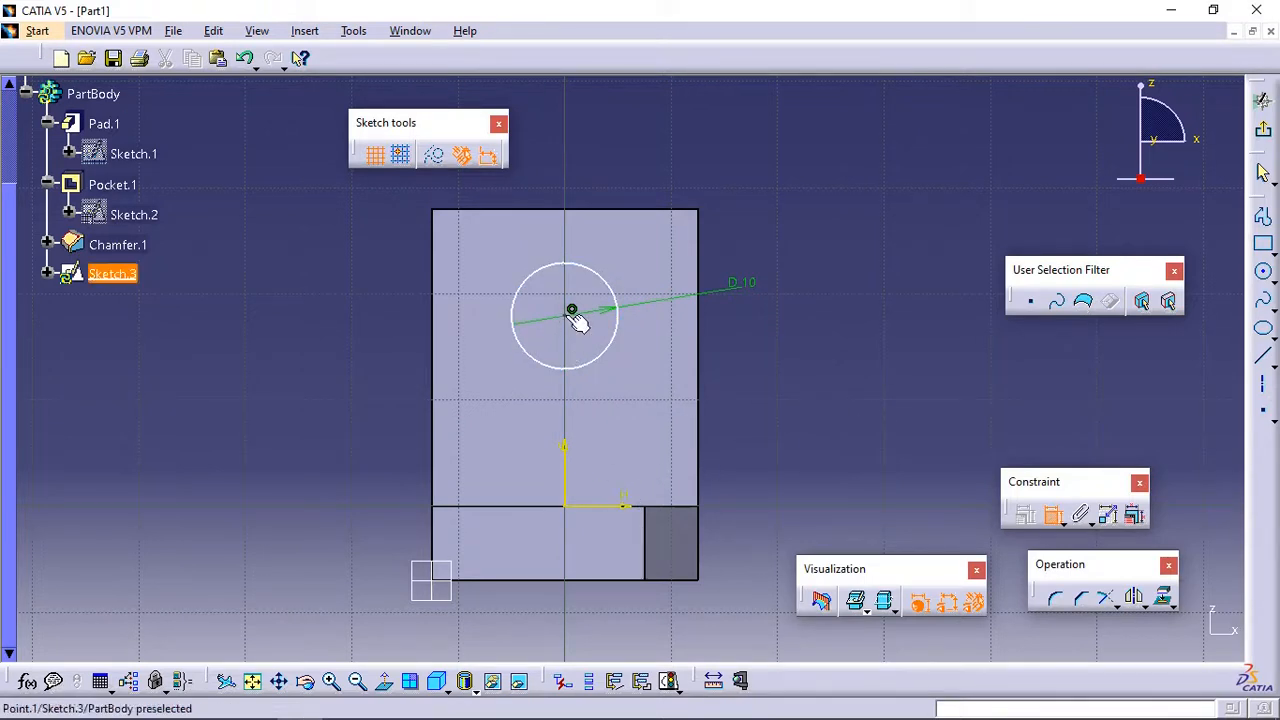
{"action": "left_click", "coordinate": [623, 504]}
{"action": "left_click", "coordinate": [766, 418]}
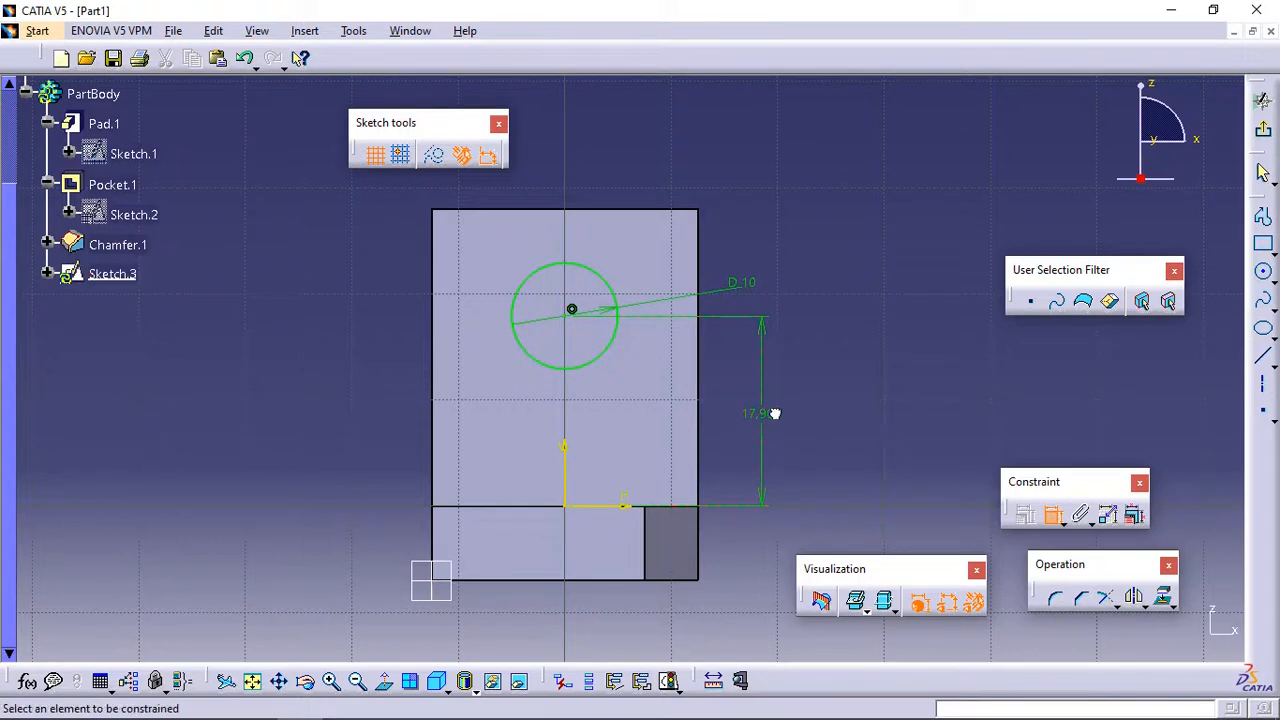
{"action": "double_click", "coordinate": [774, 413]}
{"action": "key", "text": "Return"}
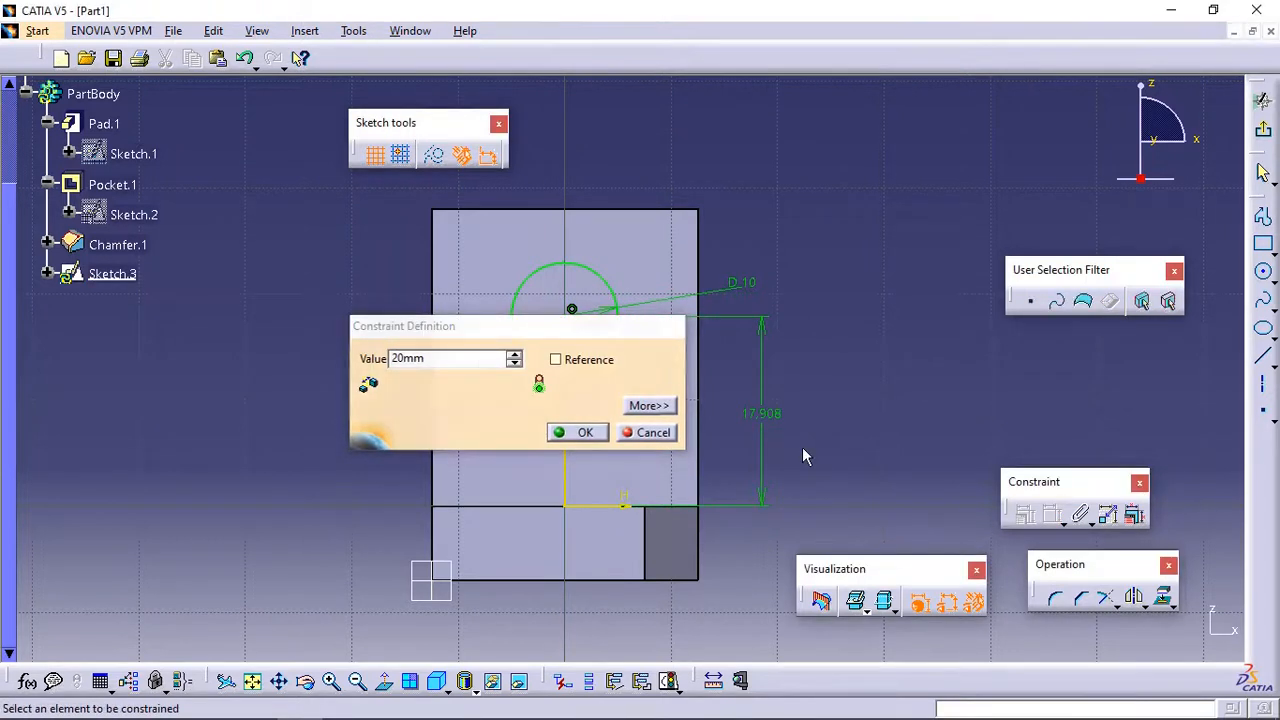
{"action": "left_click", "coordinate": [1264, 136]}
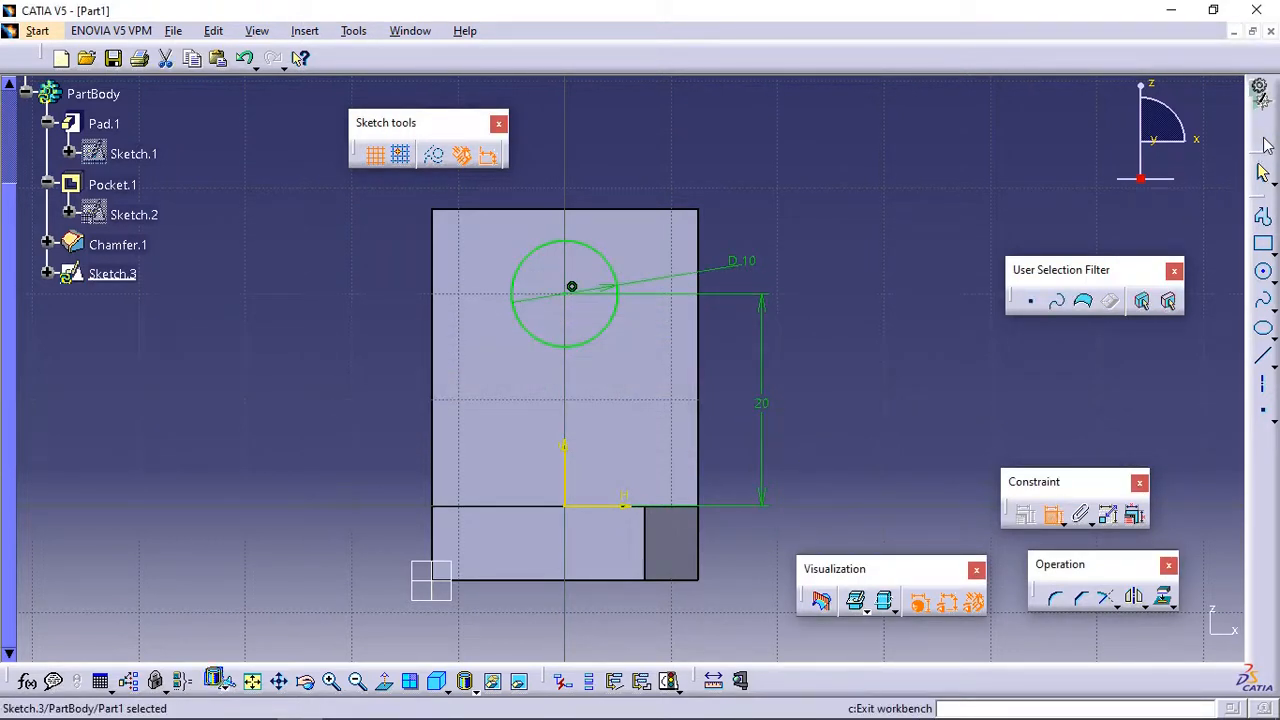
Step: Cut the 10 mm circle through the upright with a Pocket whose first limit is Up to last
{"action": "mouse_move", "coordinate": [580, 523]}
{"action": "middle_mouse_down"}
{"action": "mouse_move", "coordinate": [551, 529]}
{"action": "mouse_move", "coordinate": [404, 476]}
{"action": "middle_mouse_up"}
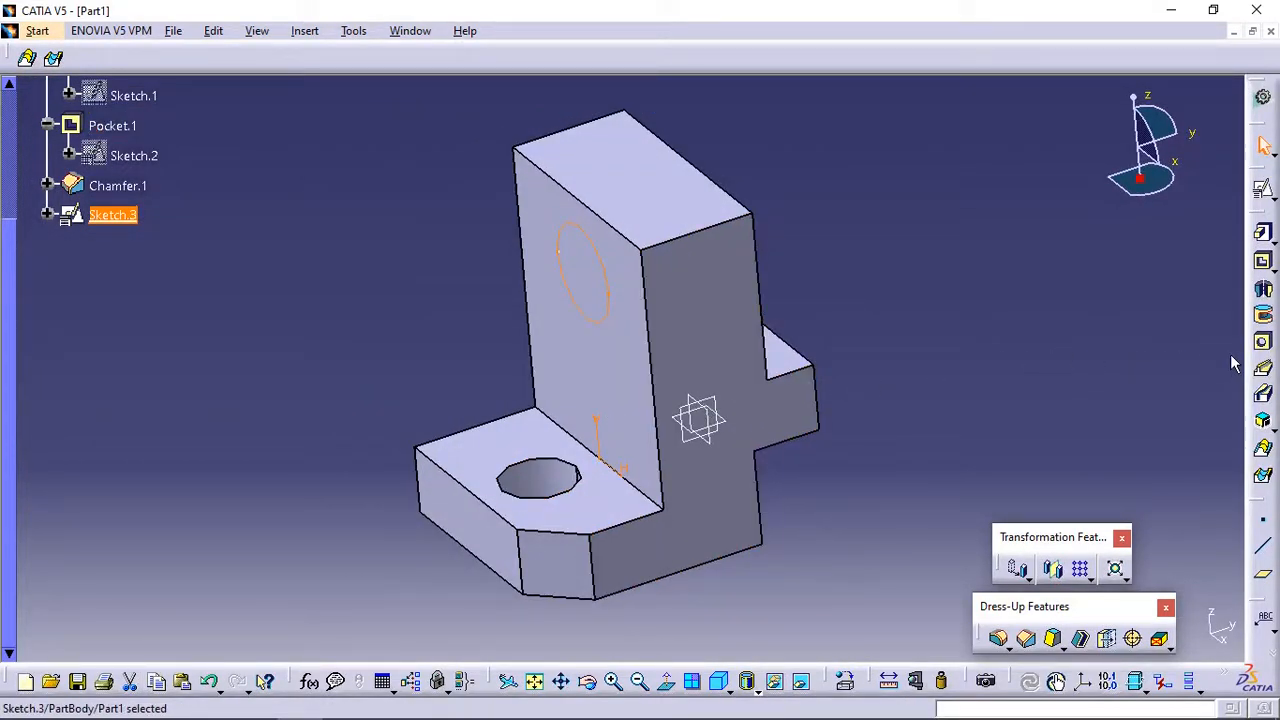
{"action": "left_click", "coordinate": [1263, 262]}
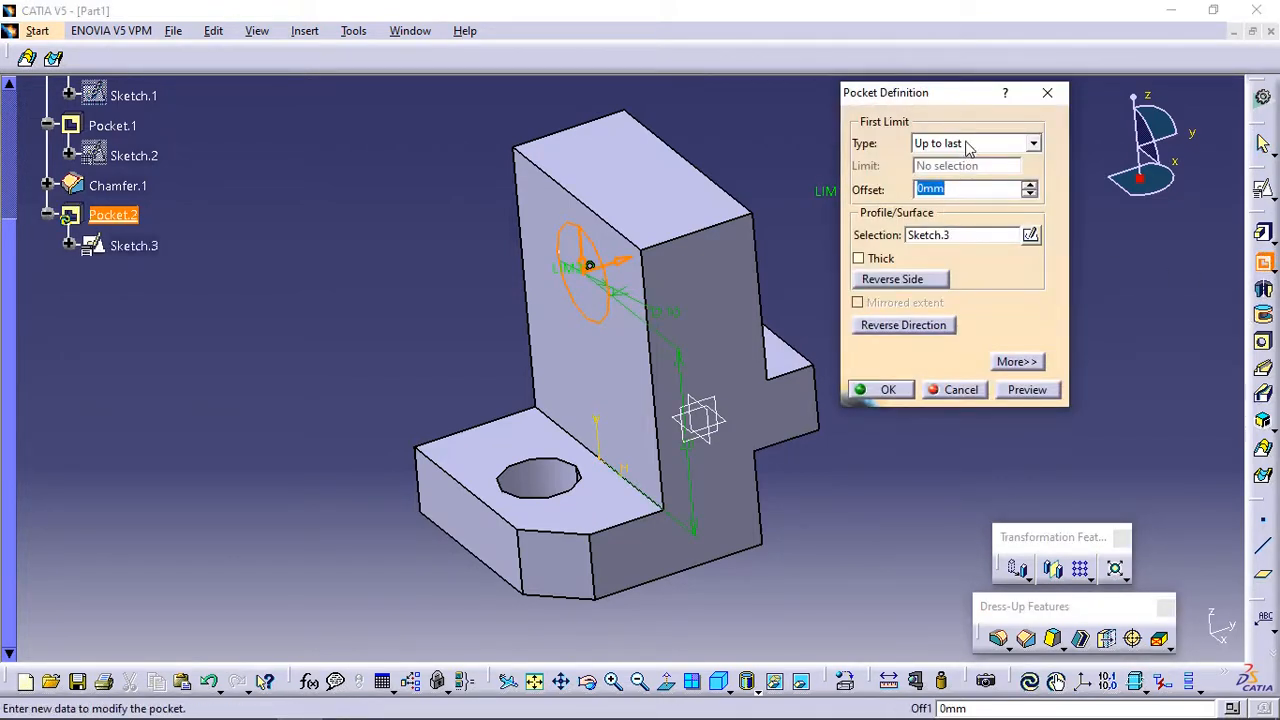
{"action": "left_click", "coordinate": [1030, 390]}
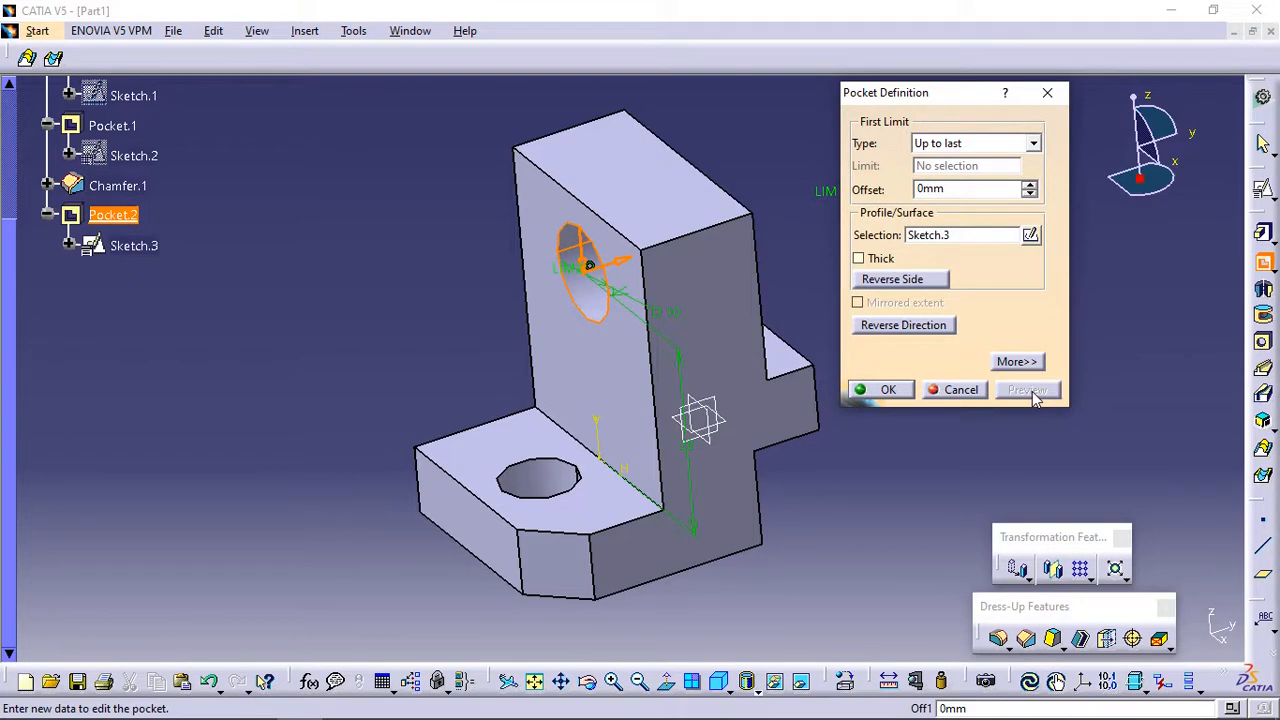
{"action": "left_click", "coordinate": [887, 390]}
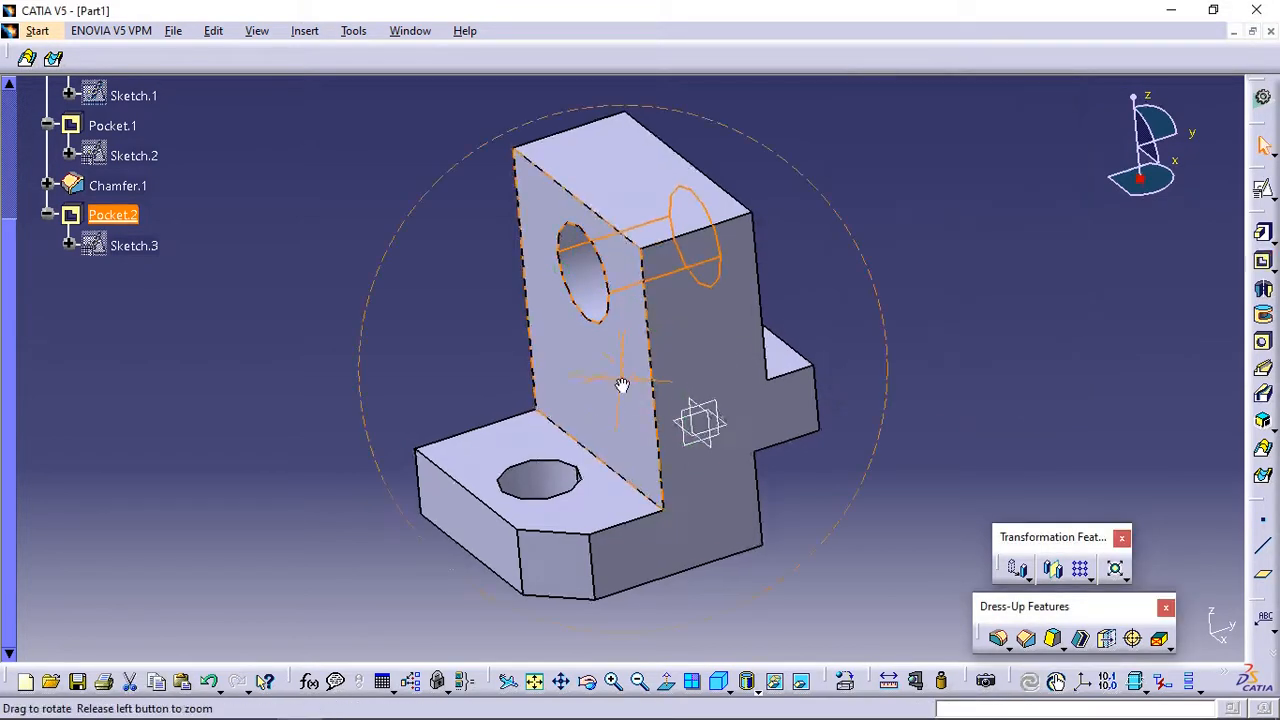
{"action": "middle_click_drag", "start_coordinate": [623, 380], "coordinate": [757, 523]}
{"action": "left_click", "coordinate": [757, 523]}
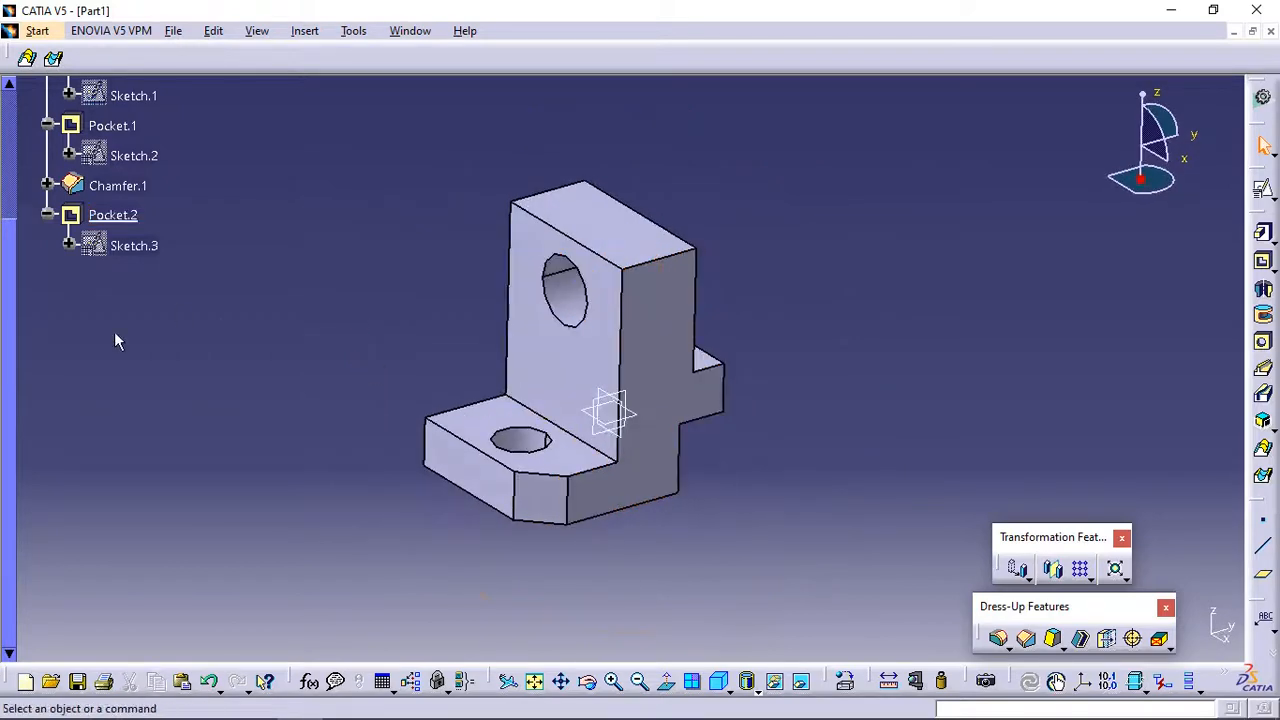
Step: Mirror the pad, both pockets and the chamfer about the end face of the tab projecting from the back of the upright
{"action": "scroll", "coordinate": [38, 368], "scroll_direction": "up", "scroll_amount": 3}
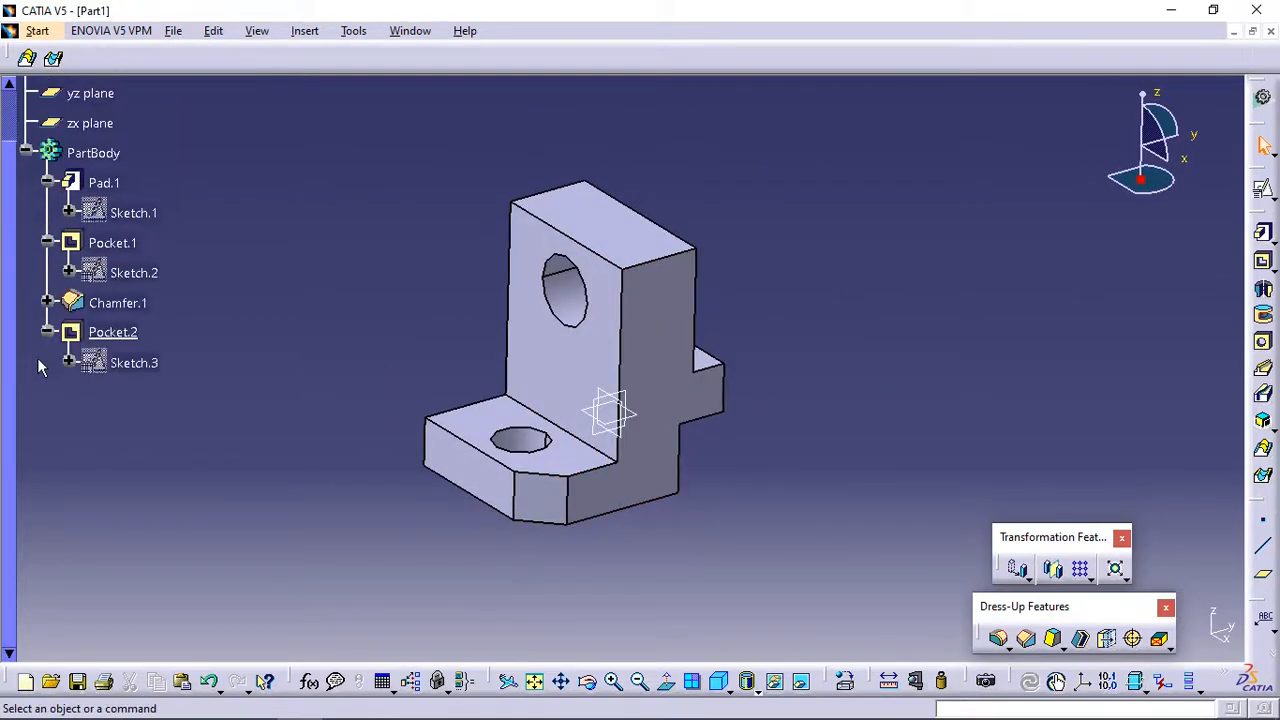
{"action": "left_click", "coordinate": [104, 183]}
{"action": "left_click", "coordinate": [120, 244], "text": "ctrl"}
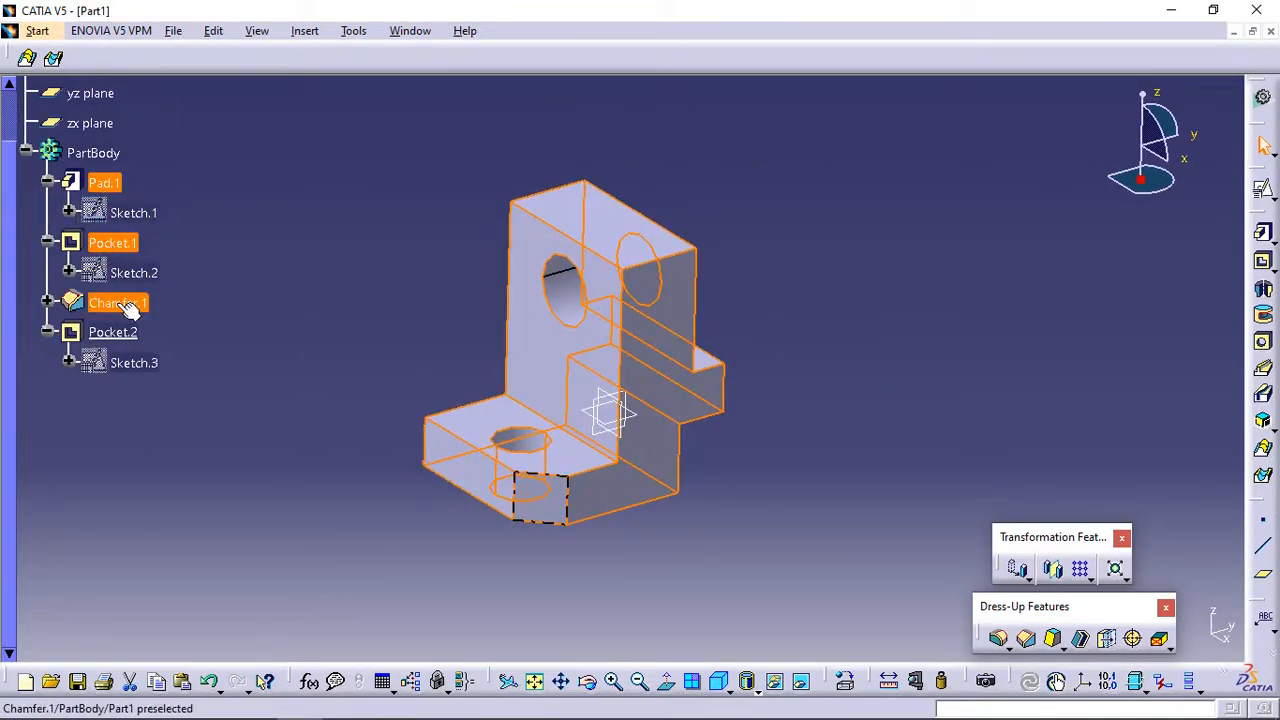
{"action": "left_click", "coordinate": [120, 303], "text": "ctrl"}
{"action": "left_click", "coordinate": [118, 334], "text": "ctrl"}
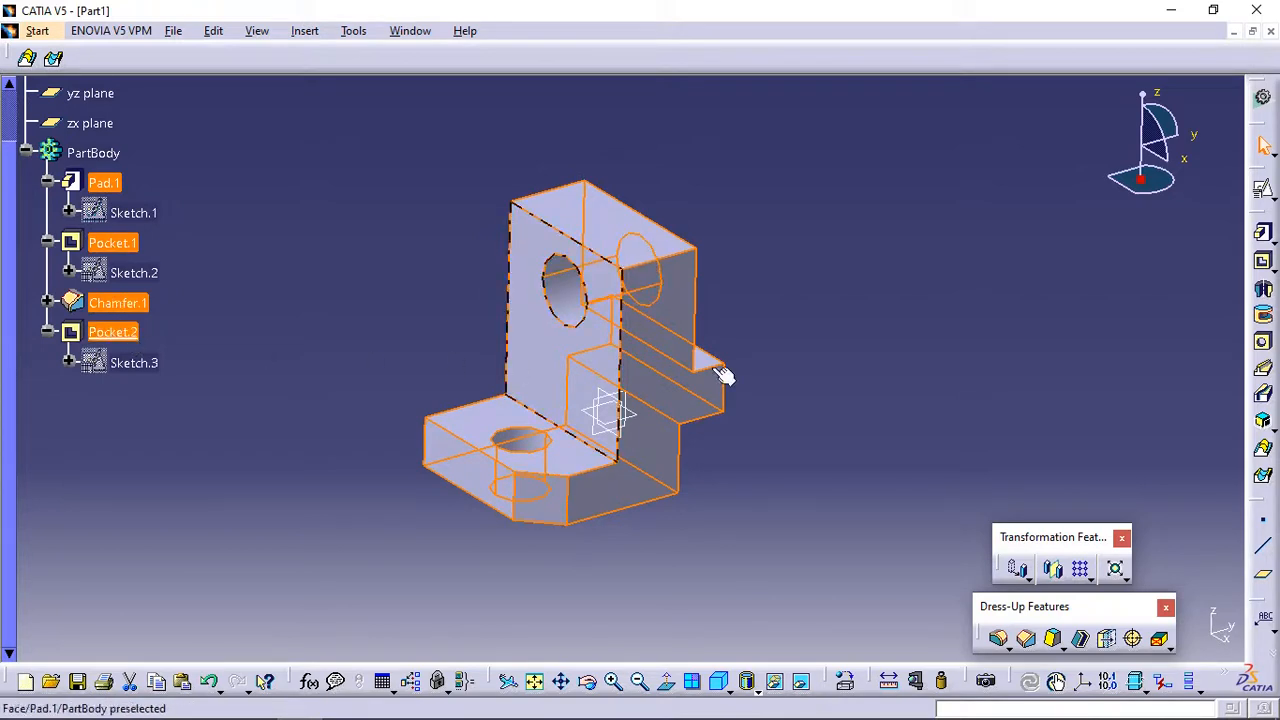
{"action": "left_click", "coordinate": [1055, 570]}
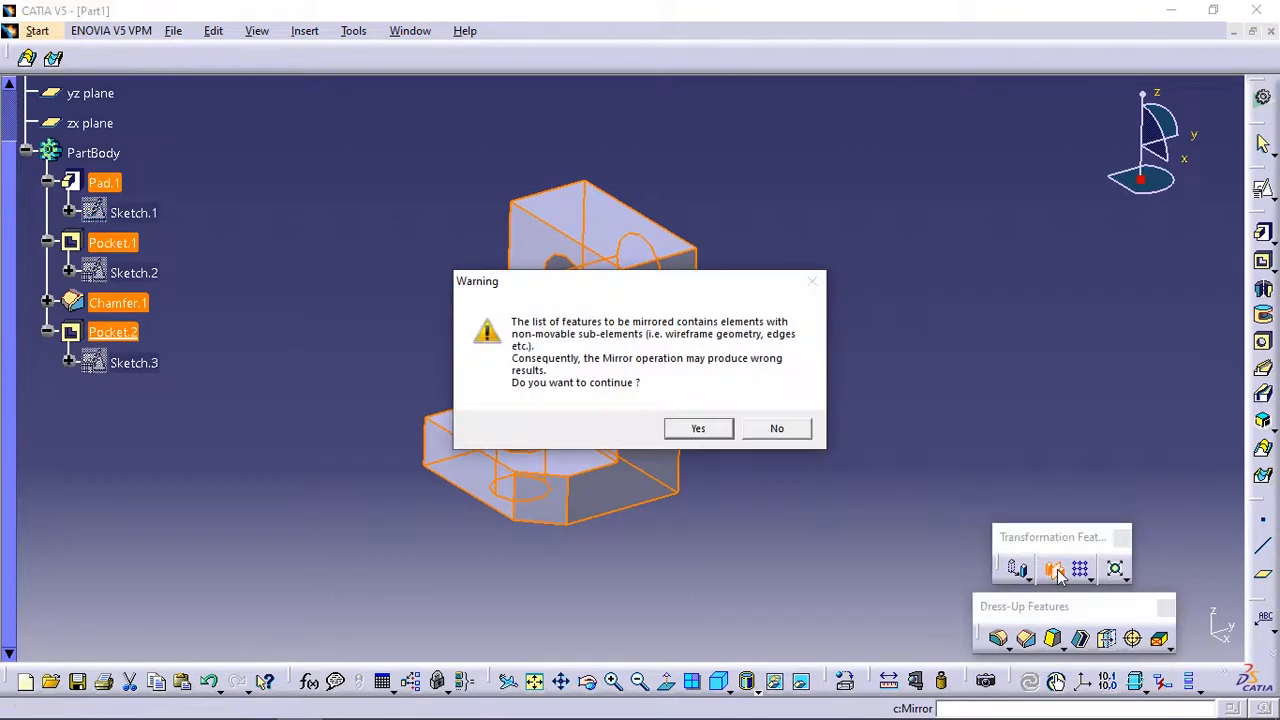
{"action": "left_click", "coordinate": [700, 429]}
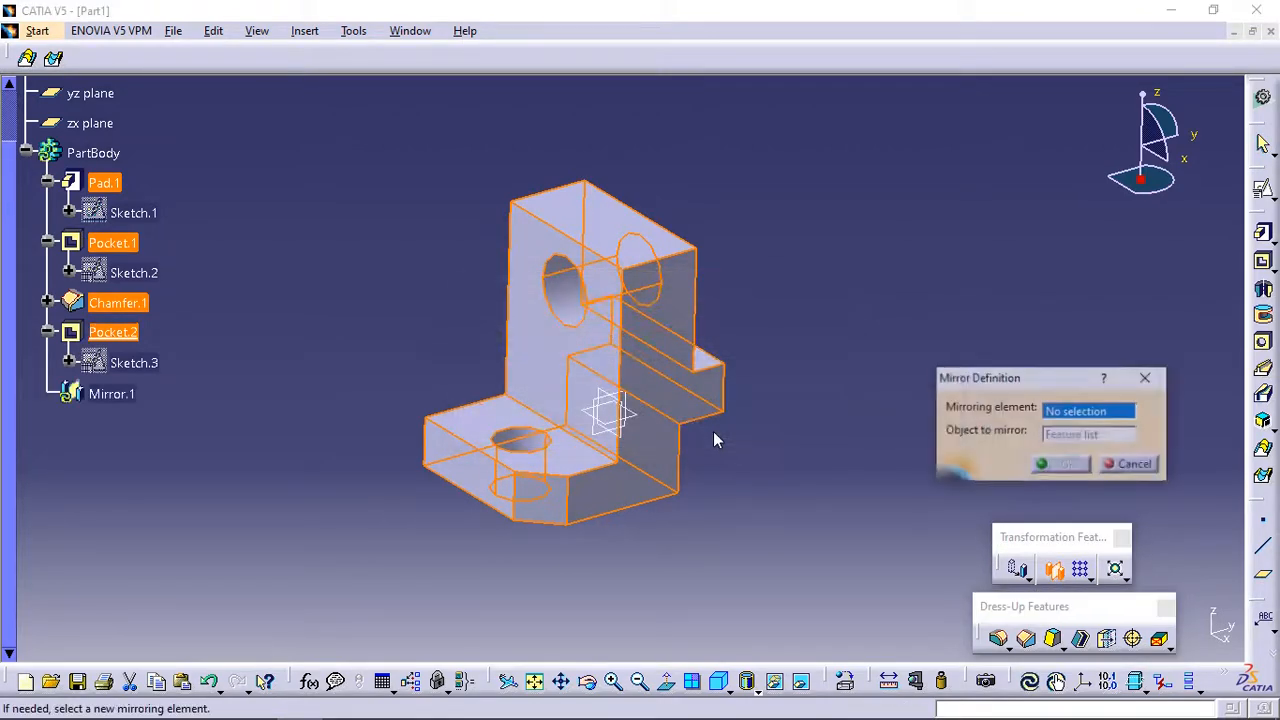
{"action": "middle_click_drag", "start_coordinate": [703, 511], "coordinate": [586, 457]}
{"action": "left_click", "coordinate": [748, 418]}
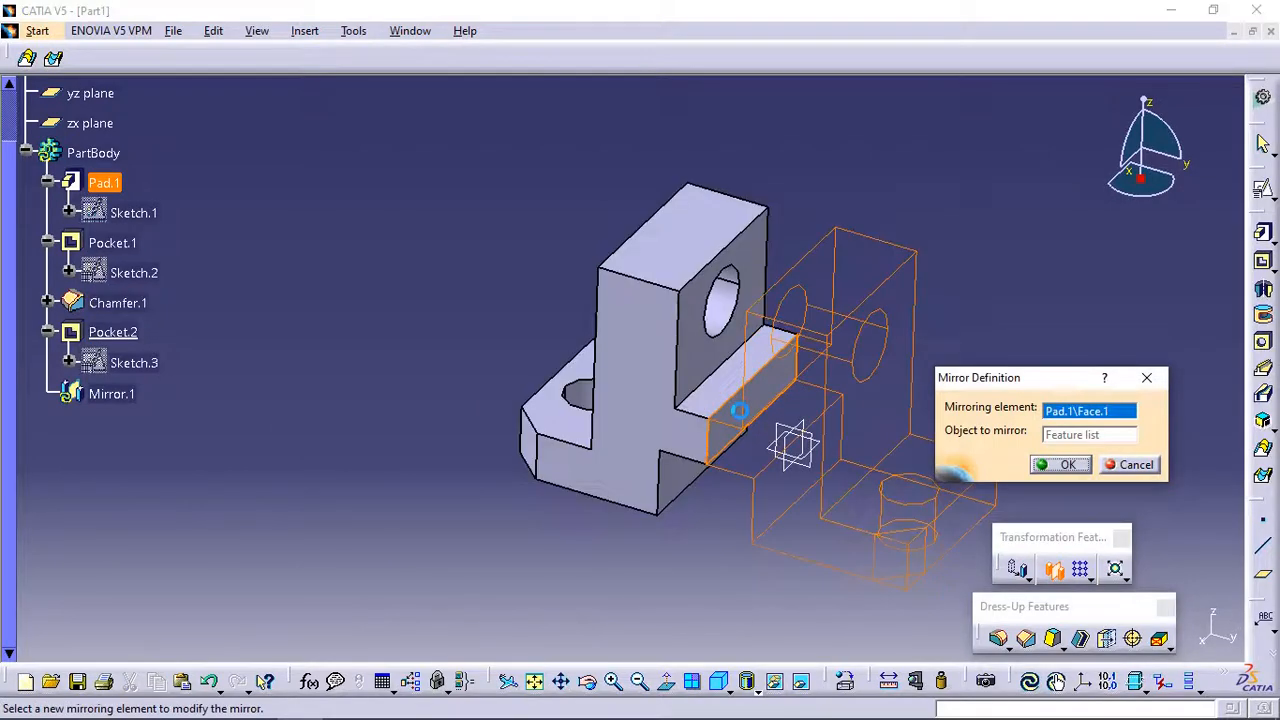
{"action": "left_click", "coordinate": [1052, 466]}
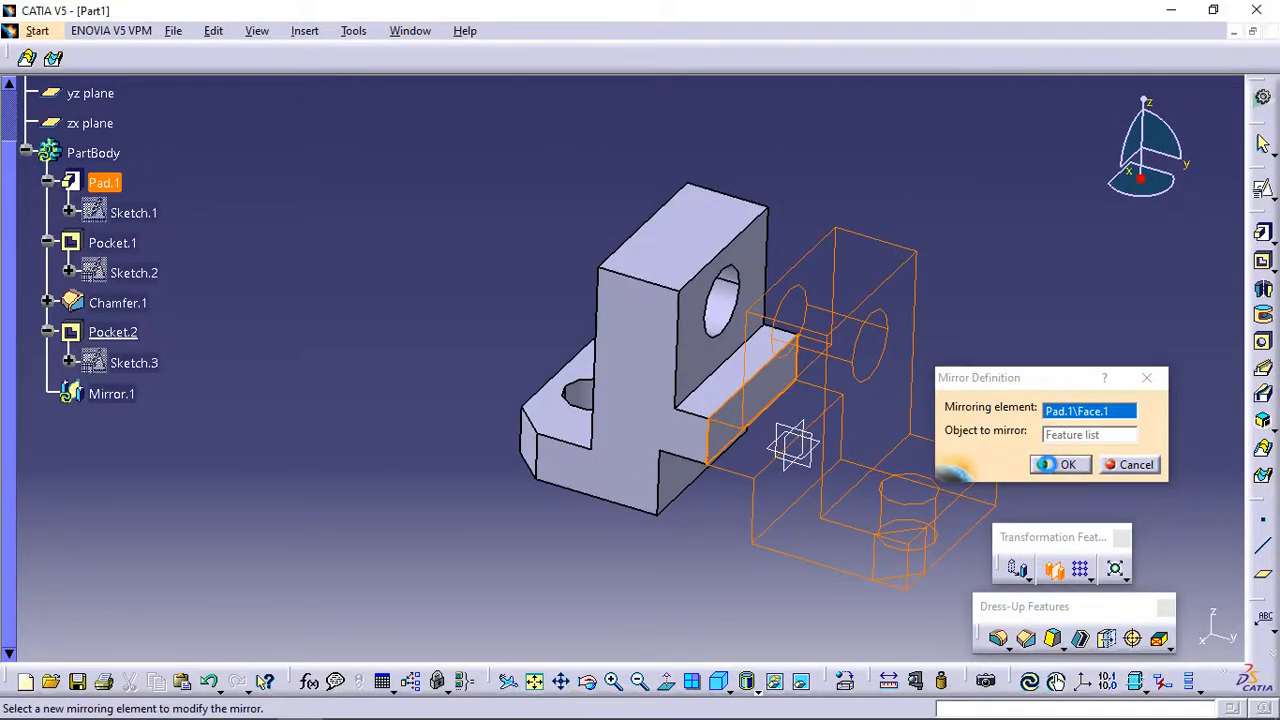
{"action": "left_click", "coordinate": [640, 525]}
{"action": "scroll", "coordinate": [620, 540], "scroll_direction": "down", "scroll_amount": 2}
{"action": "middle_click_drag", "start_coordinate": [610, 557], "coordinate": [875, 362]}
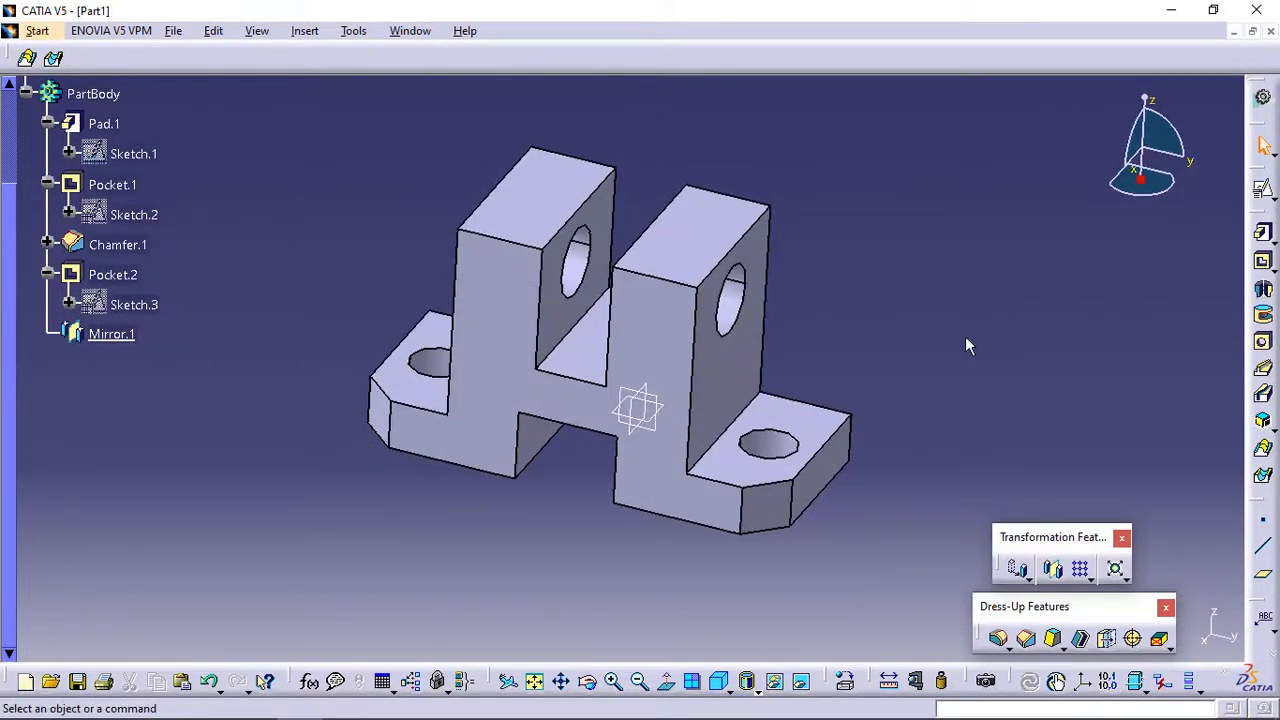